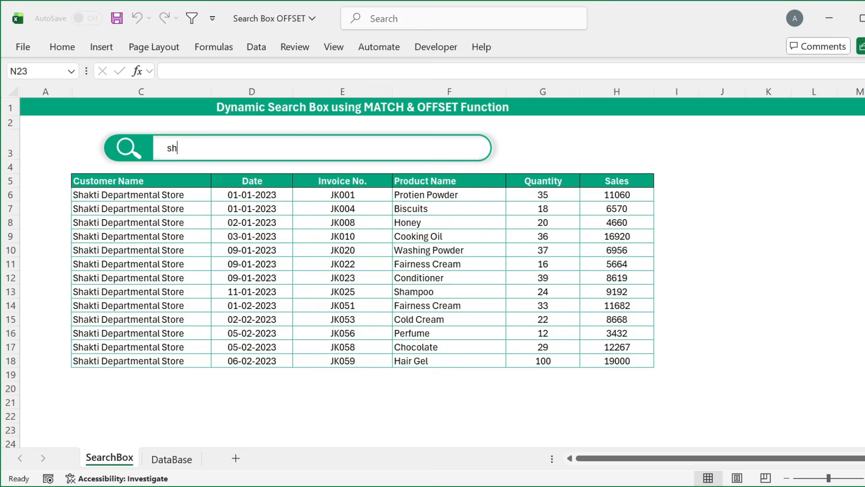
# Step: Try the finished search box with the customer name prefixes "ut", "na" and "bh"
pyautogui.press('BackSpace')
pyautogui.press('BackSpace')
pyautogui.write('ut')
pyautogui.press('BackSpace')
pyautogui.press('BackSpace')
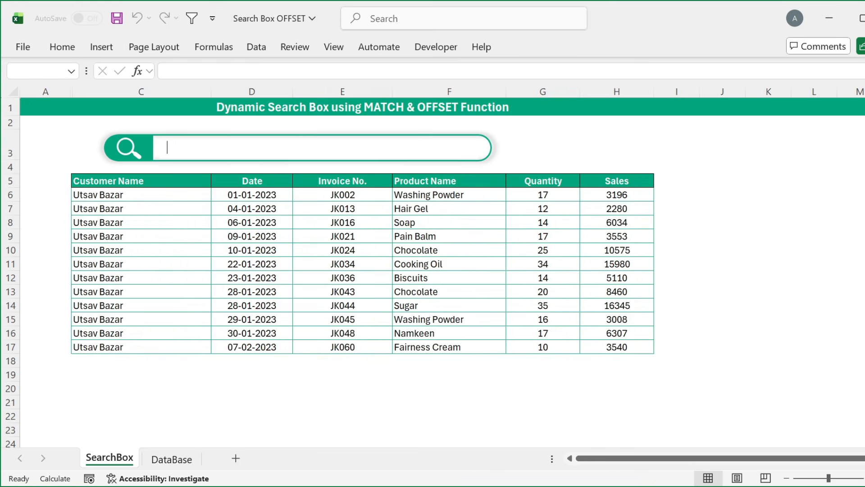
pyautogui.write('na')
pyautogui.press('BackSpace')
pyautogui.press('BackSpace')
pyautogui.write('bh')
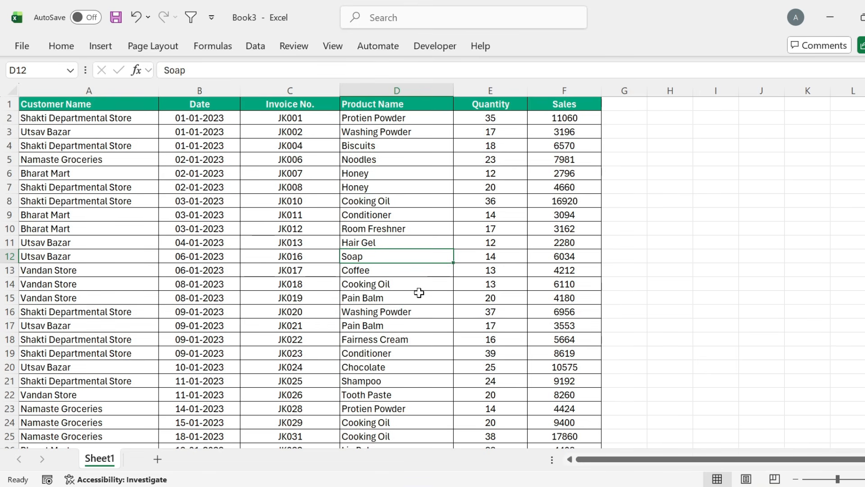
# Step: Rename the sheet containing the sales data as Database
pyautogui.rightClick(104, 461)
pyautogui.click(144, 276)
pyautogui.write('Database')
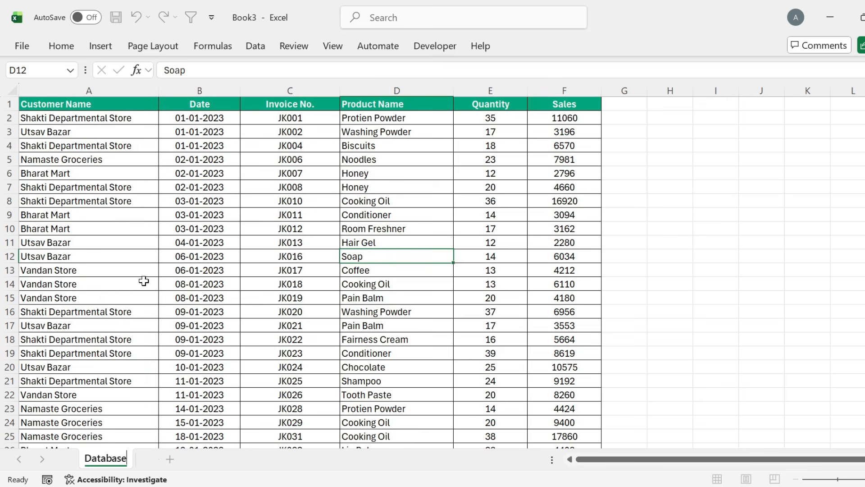
pyautogui.click(168, 339)
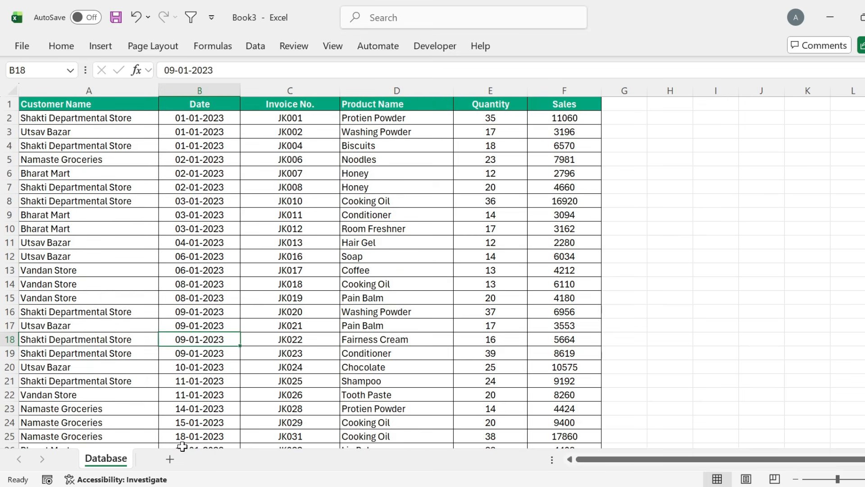
# Step: Add a new sheet named SearchBox and place it before the Database sheet
pyautogui.click(171, 458)
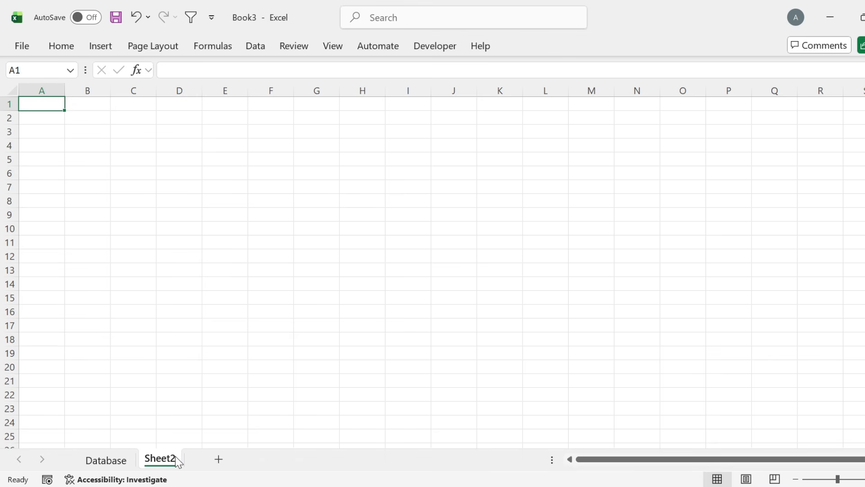
pyautogui.rightClick(175, 456)
pyautogui.click(226, 277)
pyautogui.write('SearchBox')
pyautogui.click(308, 331)
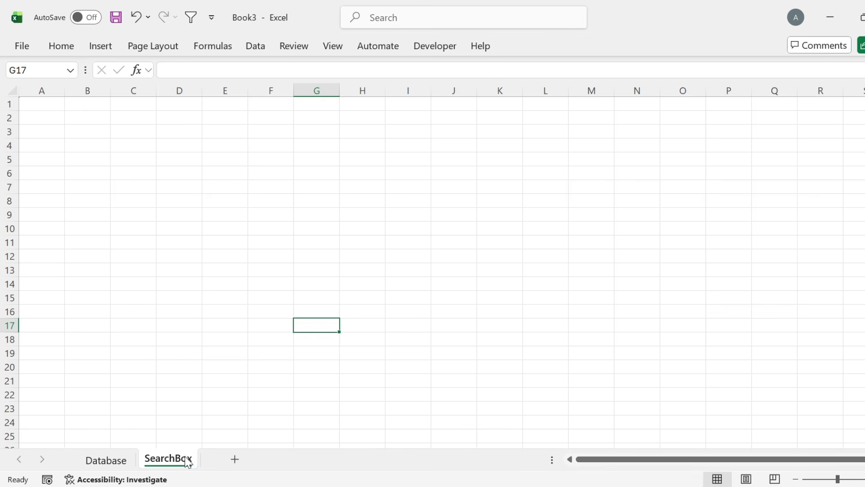
pyautogui.moveTo(78, 455); pyautogui.dragTo(77, 455)
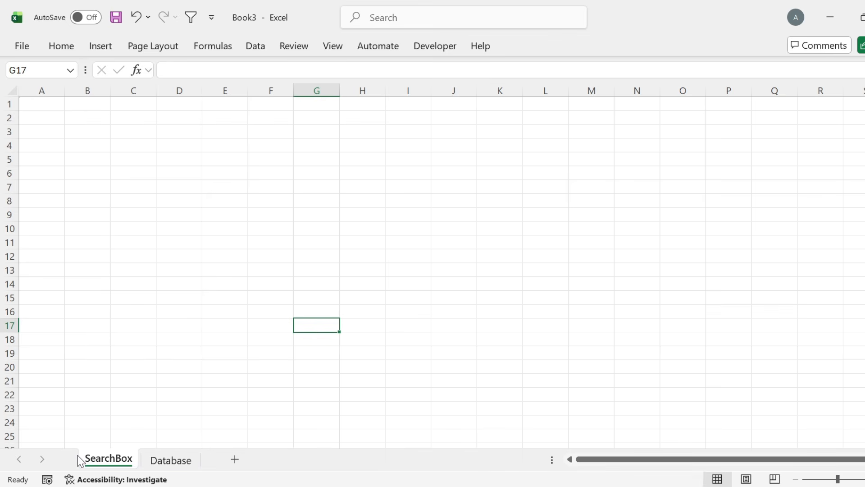
# Step: Copy the header row A1:F1 of the Database sheet
pyautogui.click(156, 460)
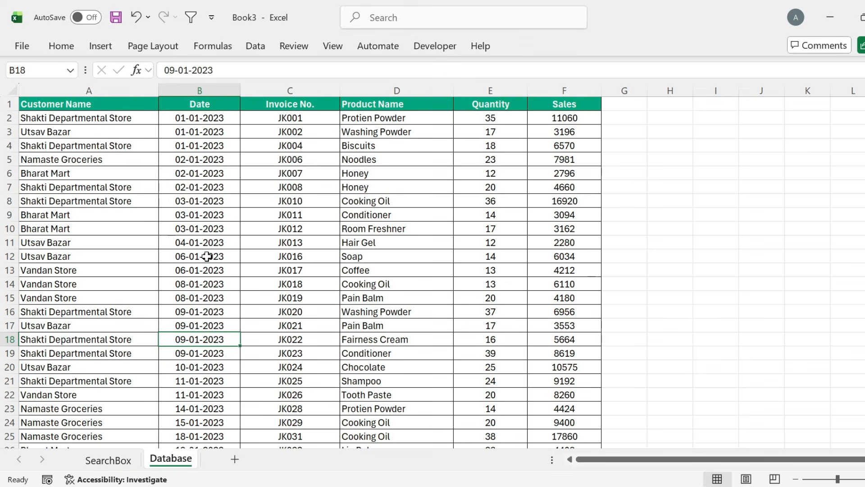
pyautogui.click(101, 110)
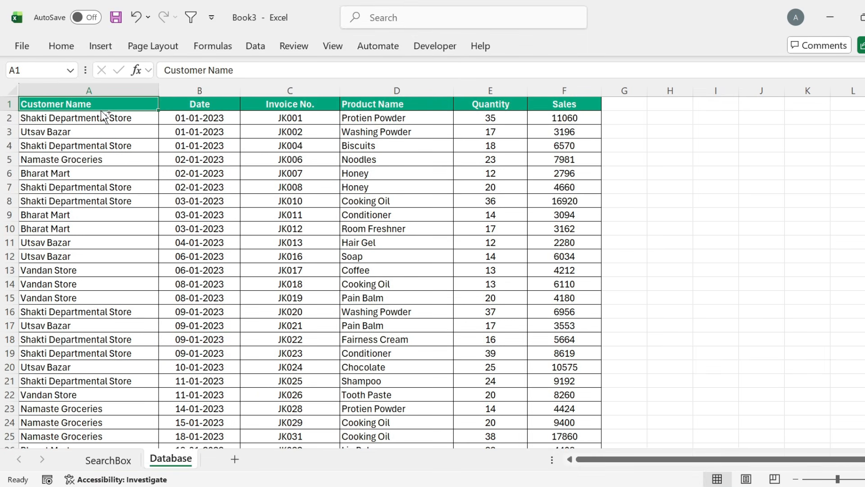
pyautogui.hotkey('ctrl', 'shift', 'Right')
pyautogui.hotkey('ctrl', 'c')
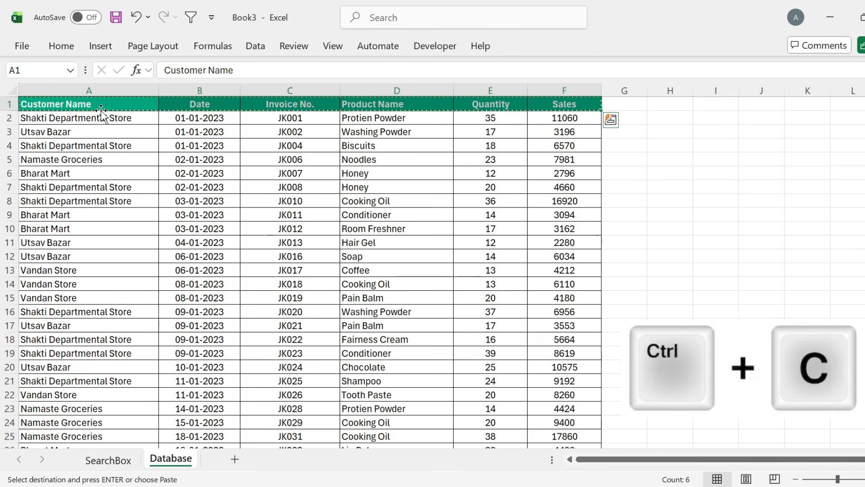
# Step: Paste only the column widths of the copied headers into the SearchBox sheet, starting at cell C5
pyautogui.click(123, 461)
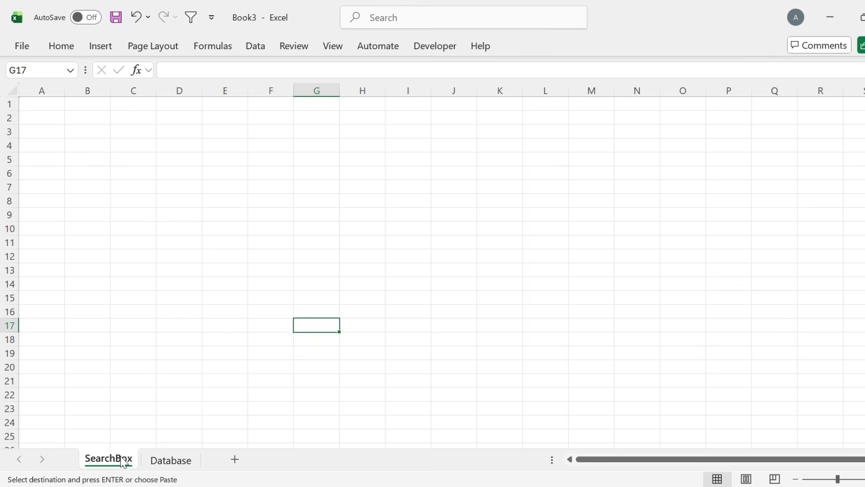
pyautogui.press('Up')
pyautogui.press('Left')
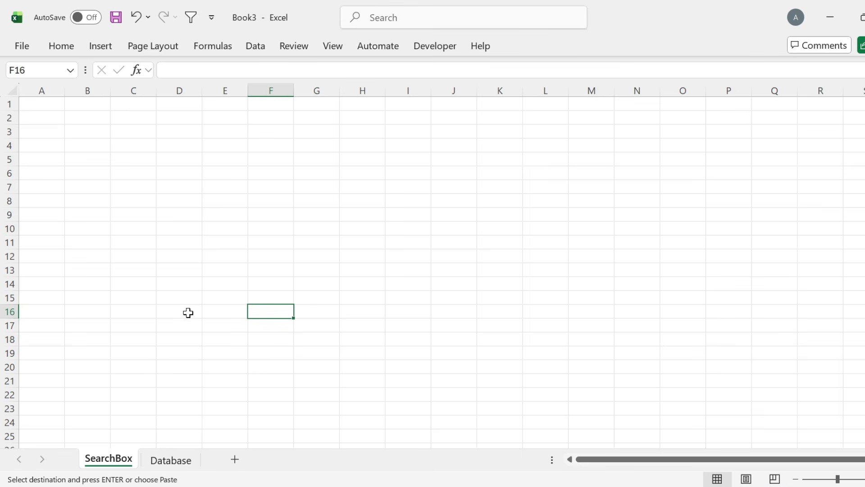
pyautogui.click(145, 160)
pyautogui.hotkey('ctrl', 'alt', 'v')
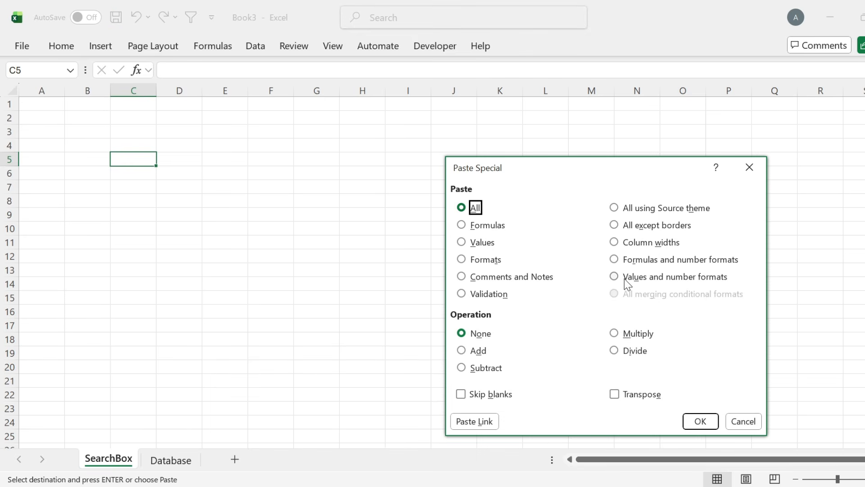
pyautogui.click(615, 243)
pyautogui.click(700, 421)
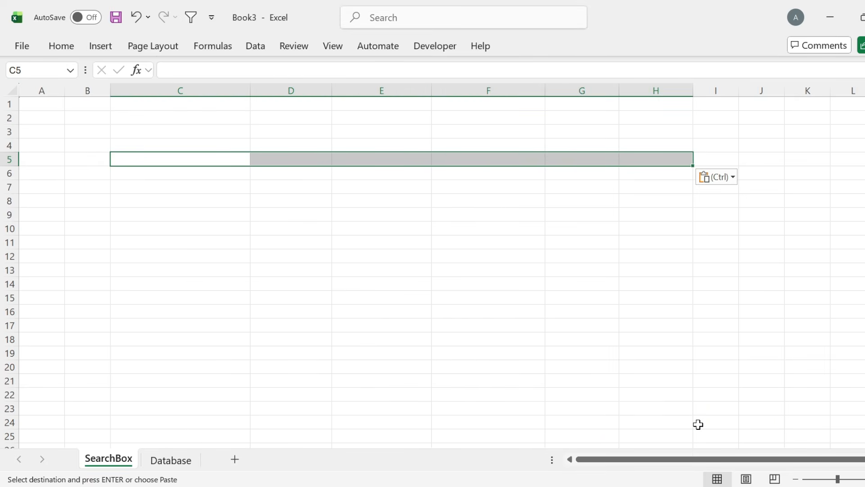
# Step: Paste the copied headers' formats and then their values into C5:H5 with Paste Special
pyautogui.hotkey('ctrl', 'alt', 'v')
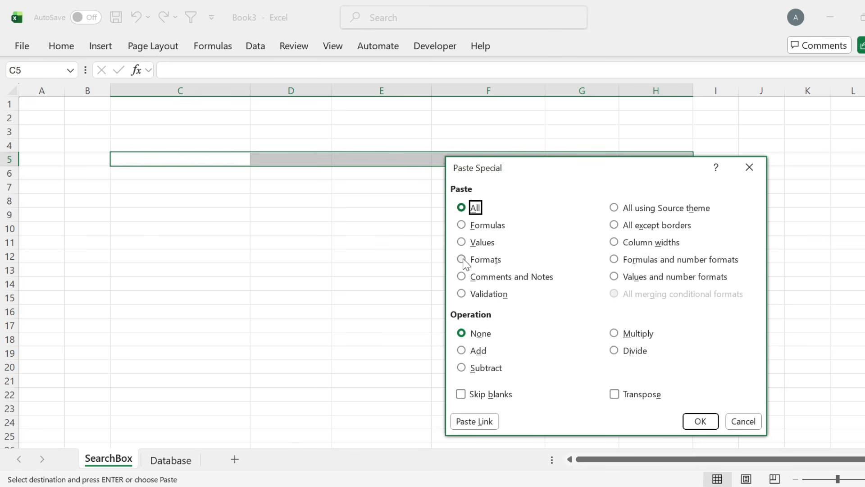
pyautogui.click(461, 260)
pyautogui.click(699, 421)
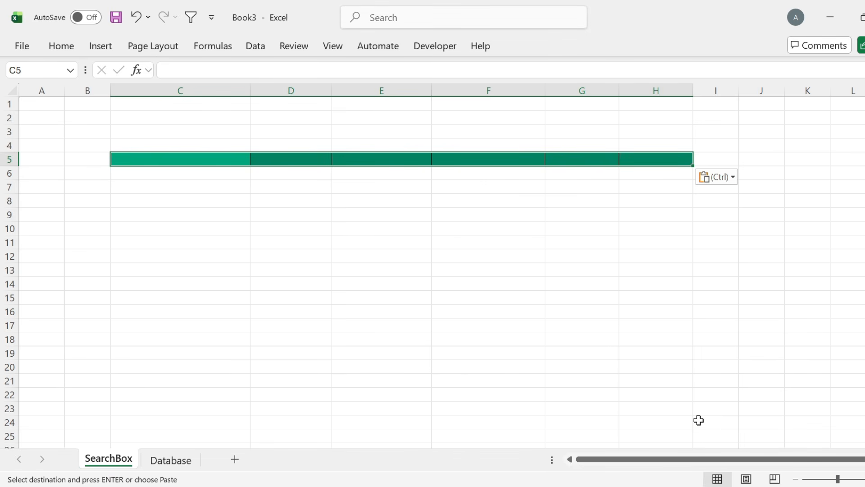
pyautogui.hotkey('ctrl', 'alt', 'v')
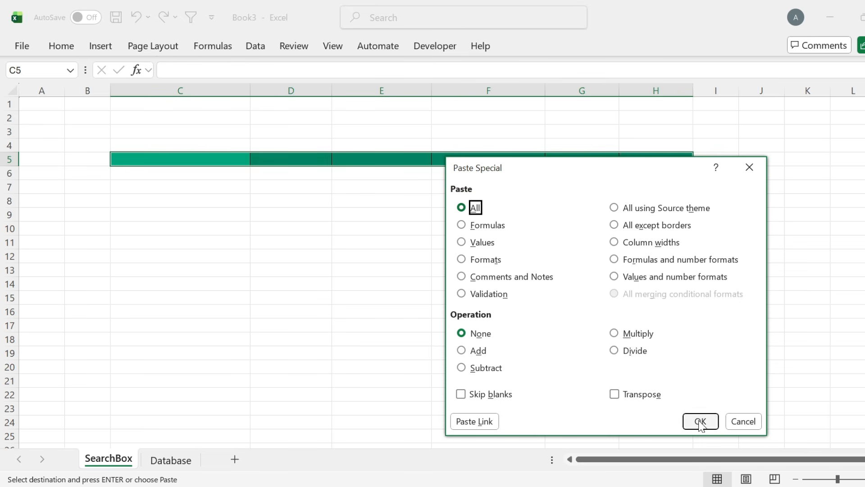
pyautogui.click(466, 244)
pyautogui.click(701, 422)
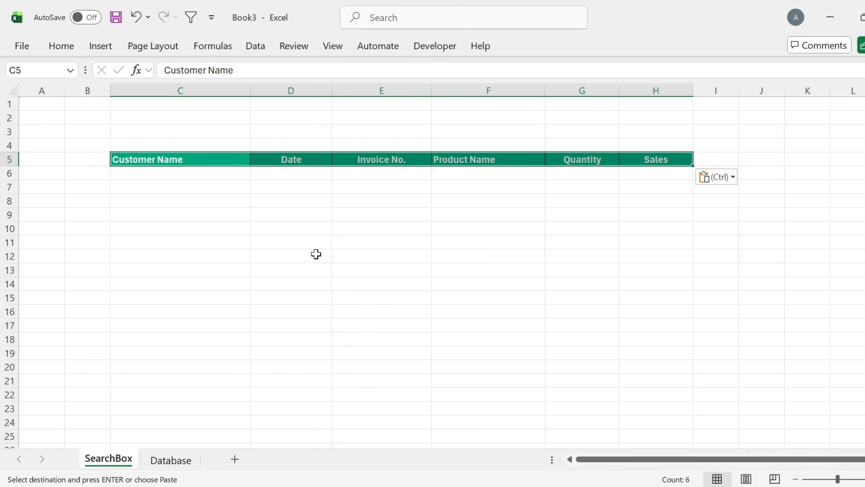
# Step: Draw a rounded rectangle about 11.31 cm wide and 0.83 cm high below the headers, with its corners rounded to the maximum
pyautogui.click(109, 48)
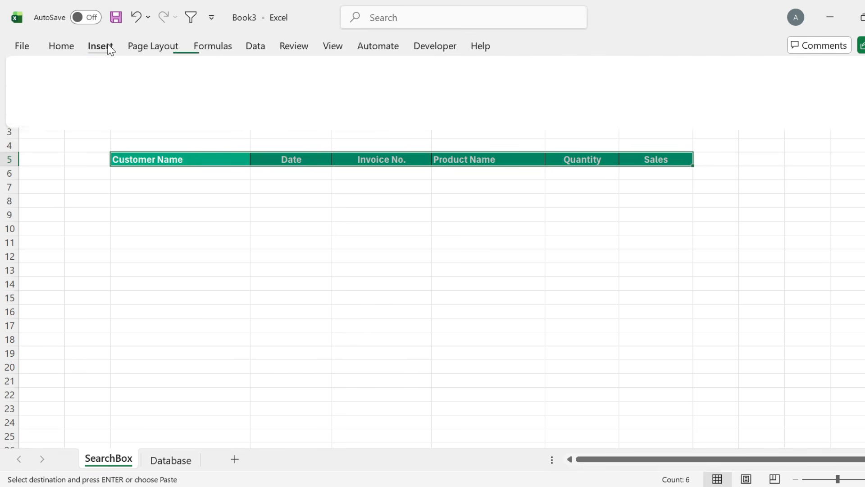
pyautogui.click(221, 93)
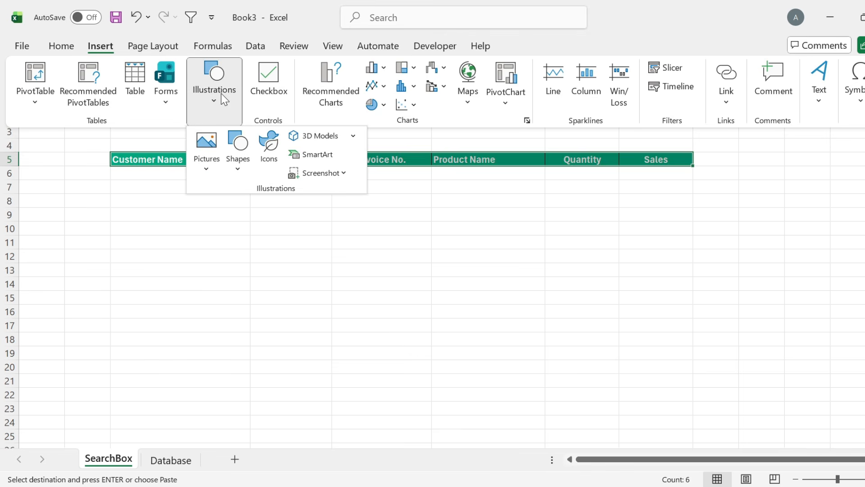
pyautogui.click(245, 171)
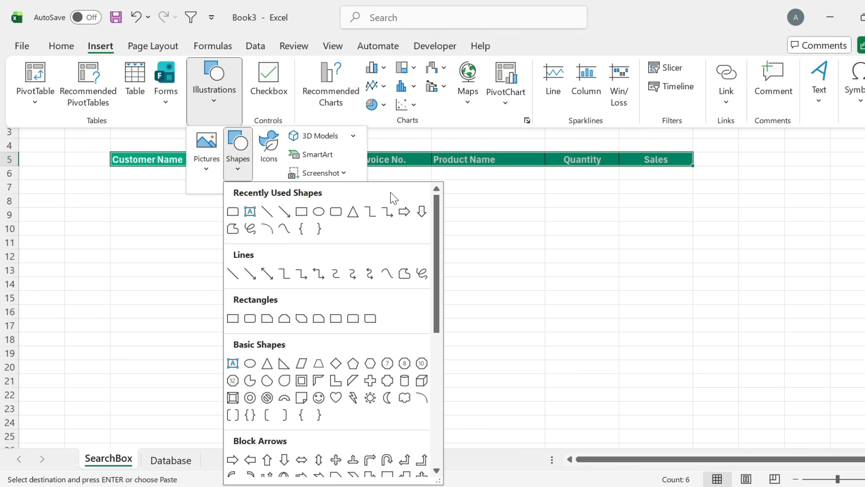
pyautogui.click(336, 212)
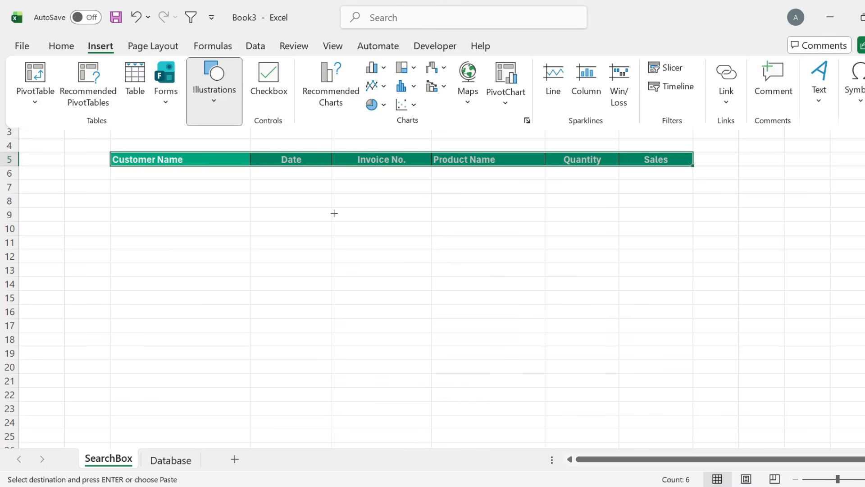
pyautogui.moveTo(170, 254); pyautogui.dragTo(476, 277)
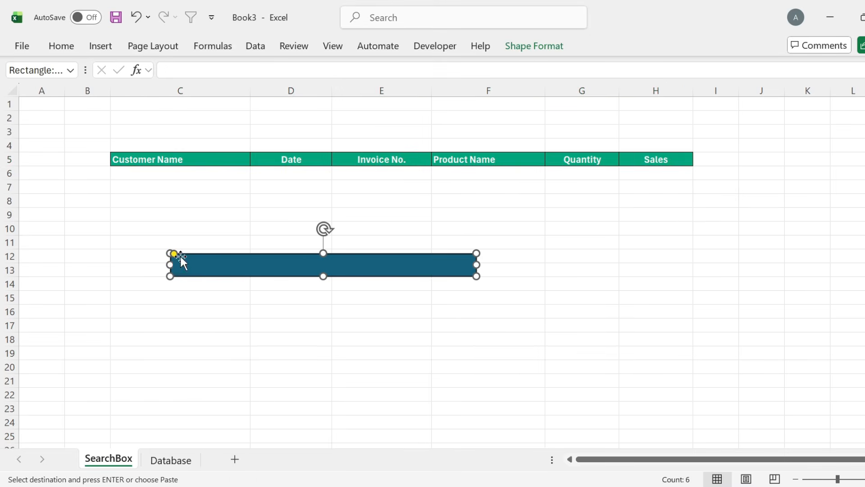
pyautogui.moveTo(174, 253); pyautogui.dragTo(212, 262)
# Step: Set the rounded rectangle to No Fill and give it the recently used green as outline color
pyautogui.click(541, 51)
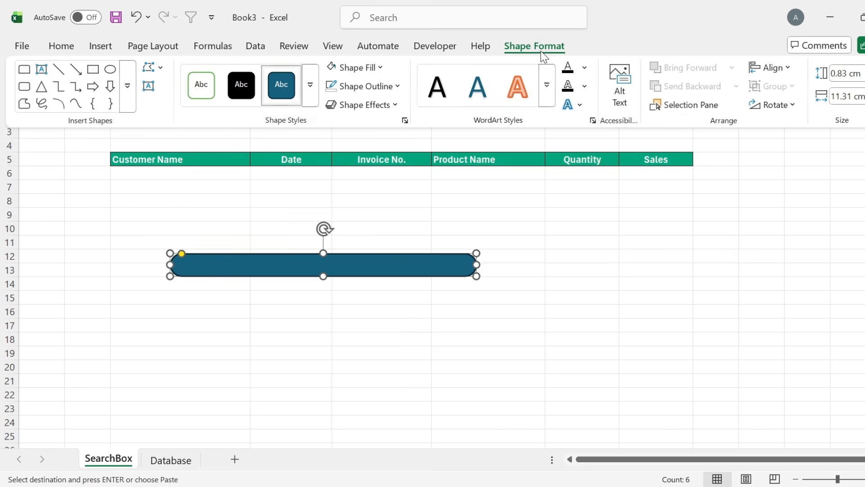
pyautogui.click(380, 68)
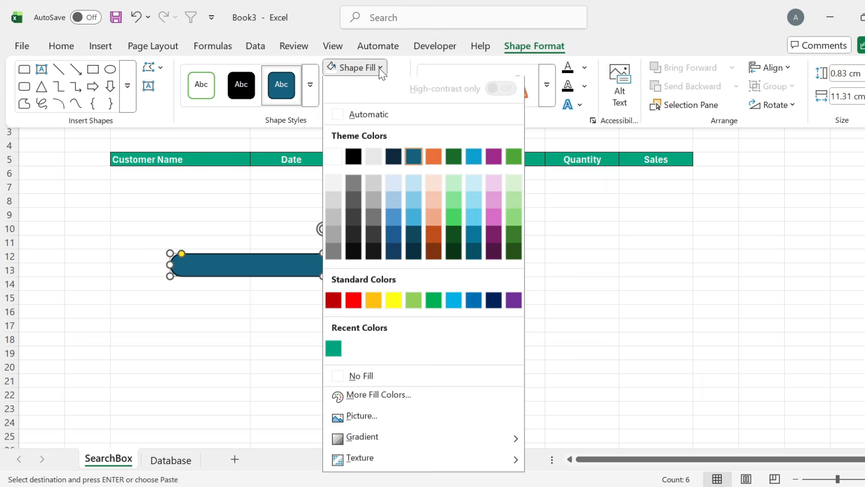
pyautogui.click(368, 378)
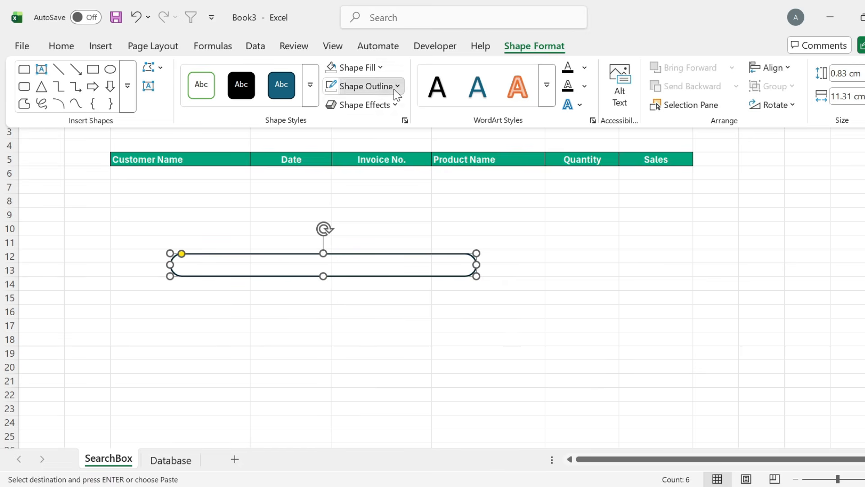
pyautogui.click(397, 87)
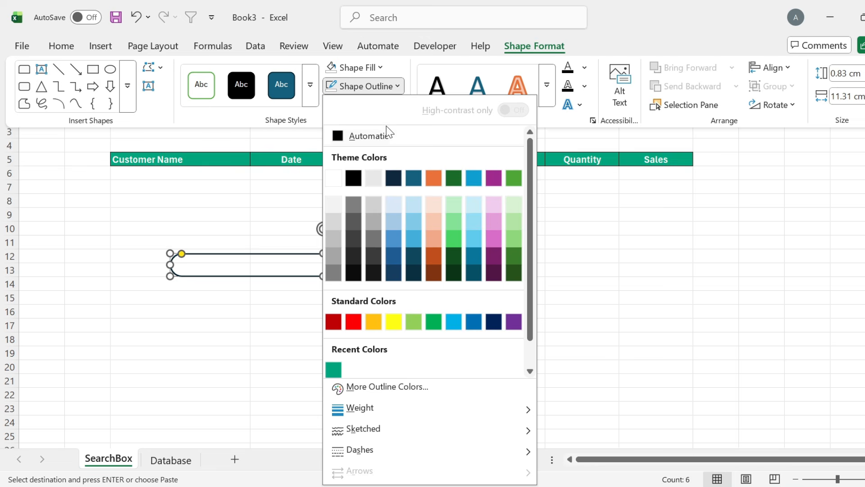
pyautogui.click(334, 370)
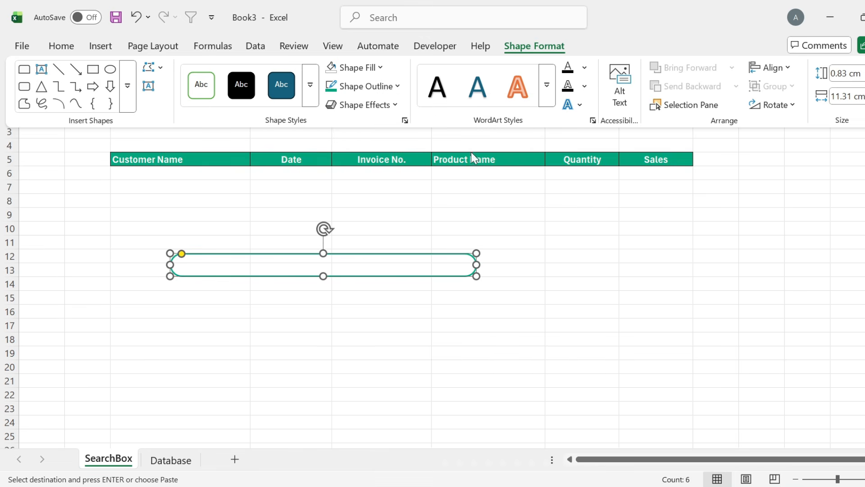
# Step: Apply the centered outer shadow effect to the rounded rectangle
pyautogui.click(393, 106)
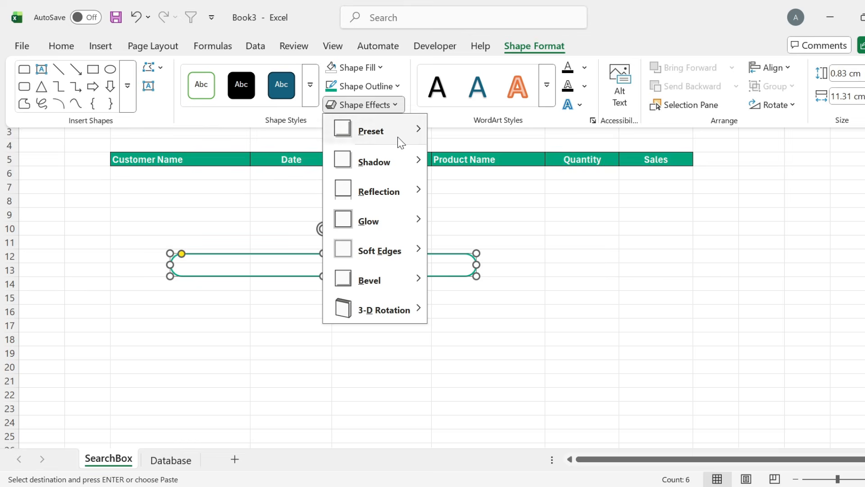
pyautogui.moveTo(395, 162)
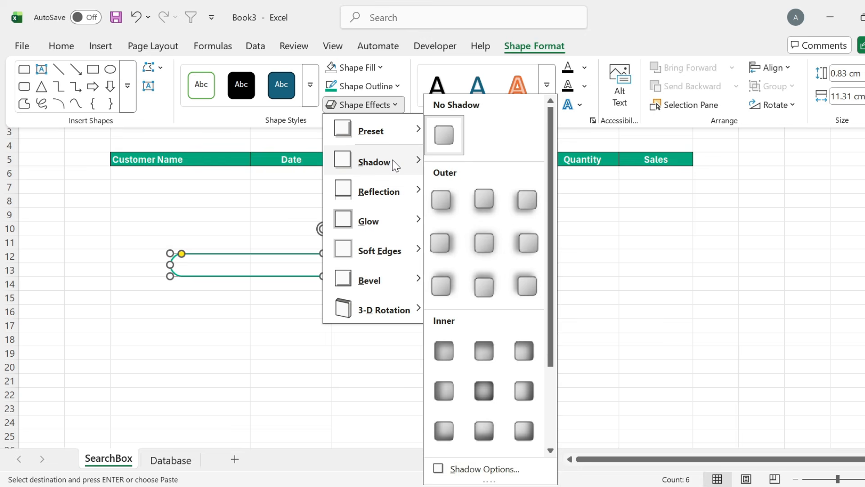
pyautogui.click(491, 245)
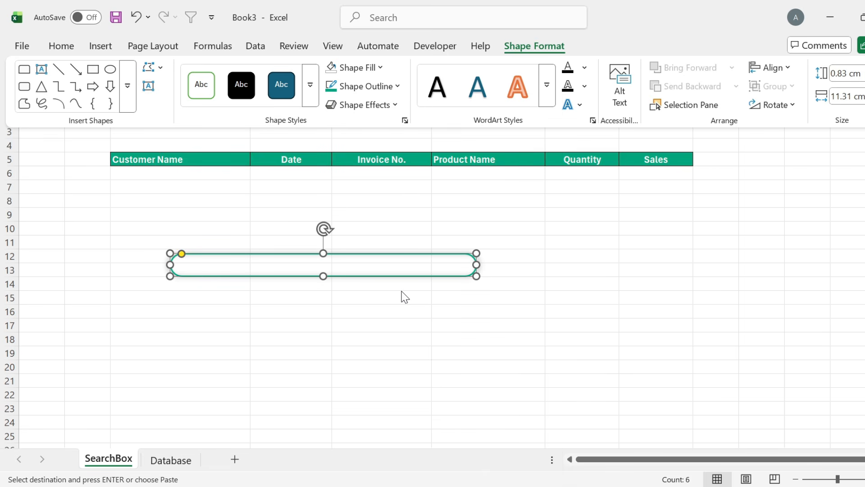
# Step: Draw a small rectangle with rounded top corners beside the search bar, about 0.92 cm wide and 1.09 cm high
pyautogui.click(101, 46)
pyautogui.click(213, 104)
pyautogui.click(242, 164)
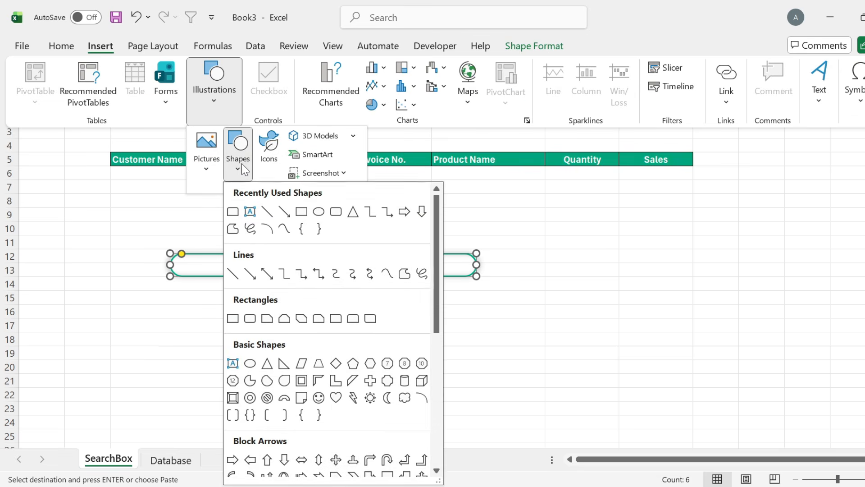
pyautogui.click(355, 319)
pyautogui.moveTo(541, 261); pyautogui.dragTo(567, 292)
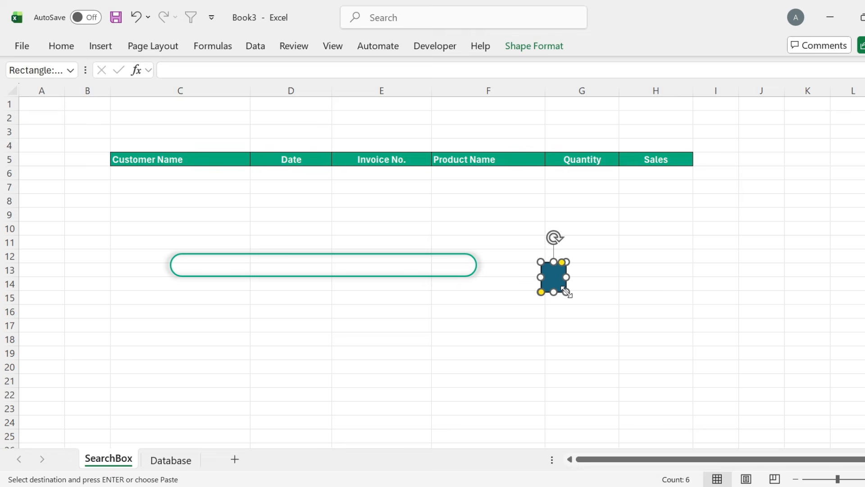
# Step: Fill the small round-cornered rectangle with the recently used green
pyautogui.click(554, 43)
pyautogui.click(379, 69)
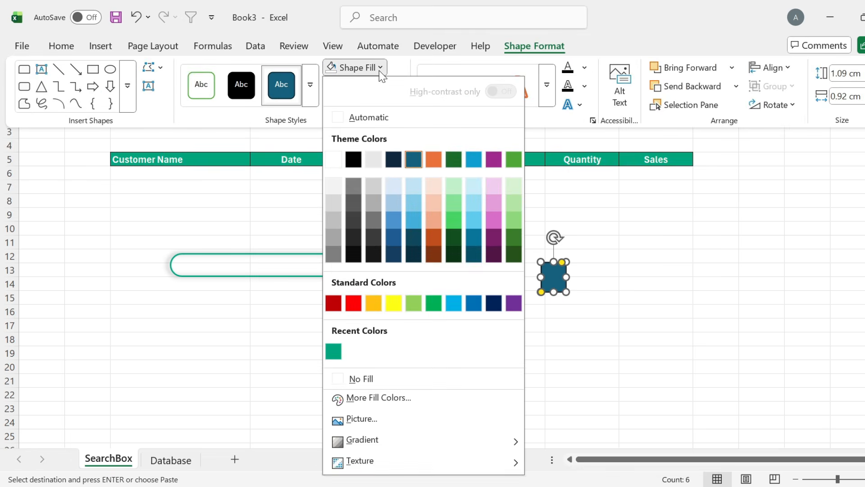
pyautogui.click(333, 352)
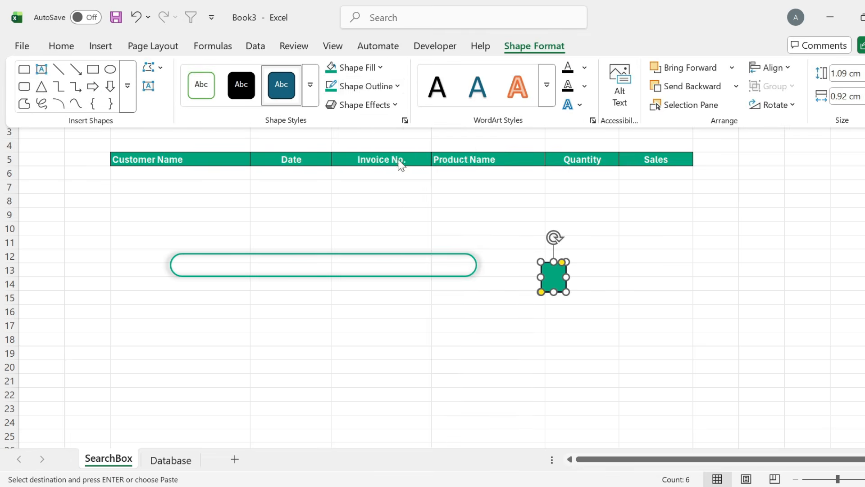
# Step: Remove the small green rectangle's dark outline and round its top corners as far as possible
pyautogui.click(385, 91)
pyautogui.scroll(-2, 535, 302)
pyautogui.click(395, 367)
pyautogui.click(580, 280)
pyautogui.click(562, 276)
pyautogui.moveTo(563, 263); pyautogui.dragTo(557, 282)
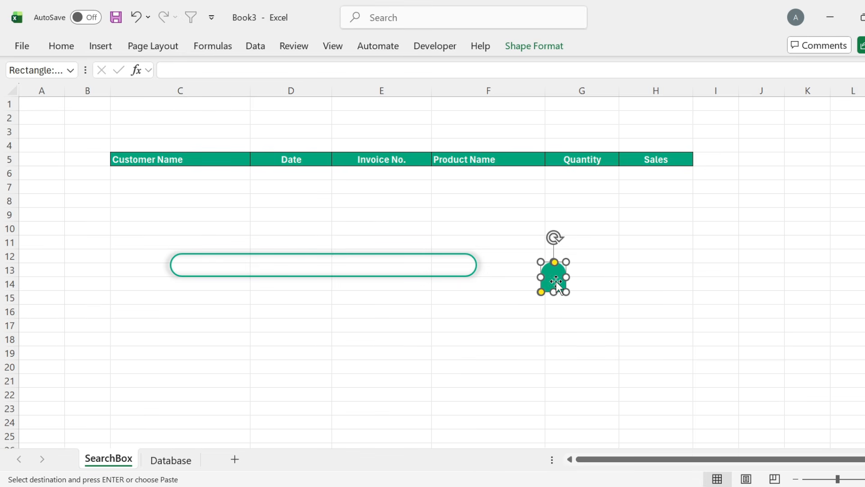
# Step: Rotate the small green shape left 90° and fit it over the left end of the search bar
pyautogui.click(535, 46)
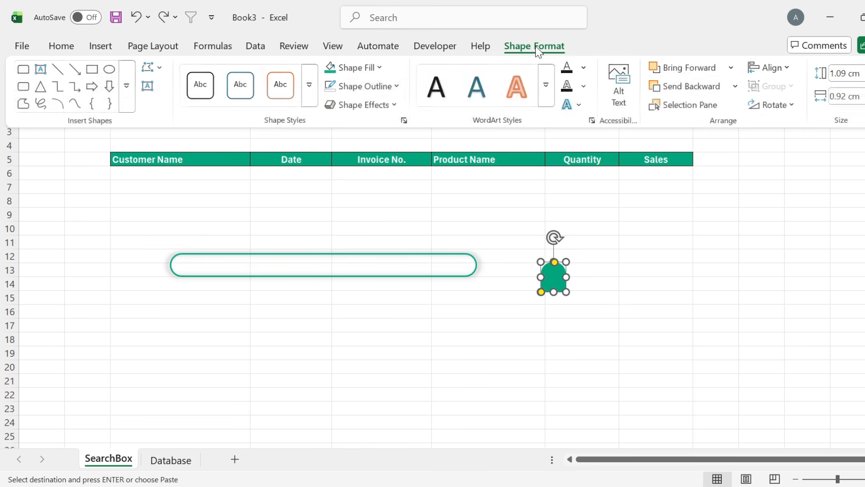
pyautogui.click(792, 106)
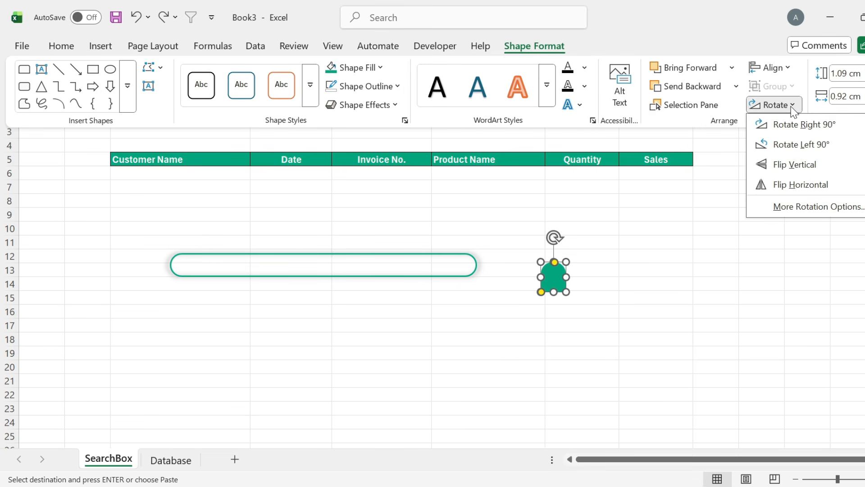
pyautogui.click(802, 144)
pyautogui.moveTo(502, 277); pyautogui.dragTo(209, 263)
pyautogui.click(259, 289)
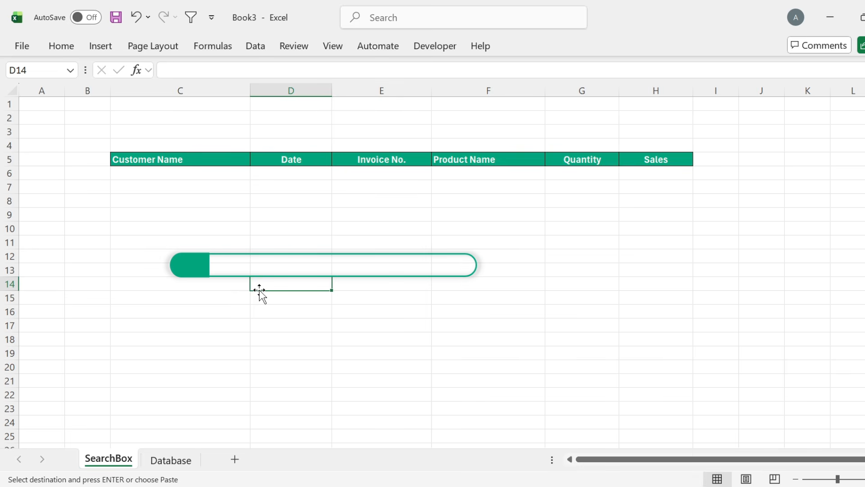
# Step: Find stock icons with the term "search" and insert the solid plain magnifying glass icon
pyautogui.click(101, 48)
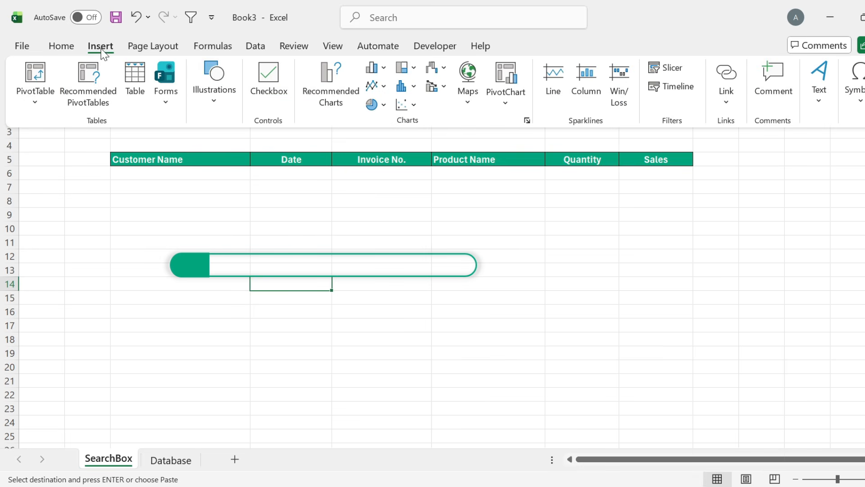
pyautogui.click(216, 94)
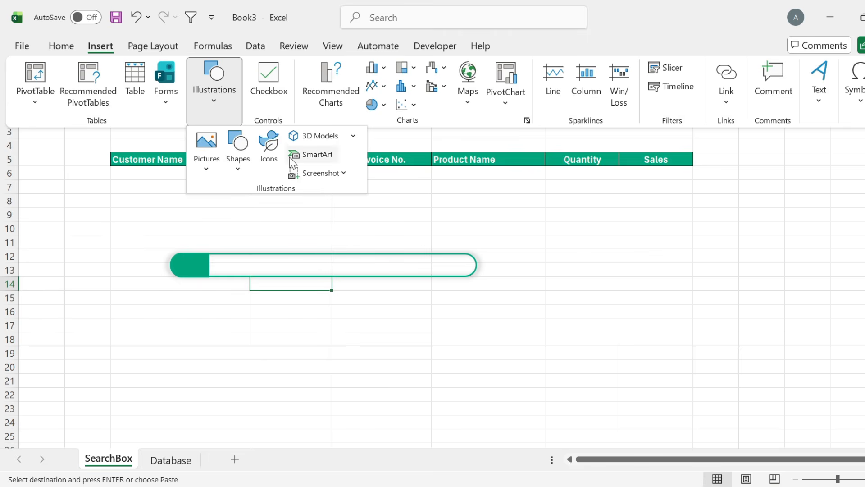
pyautogui.click(269, 153)
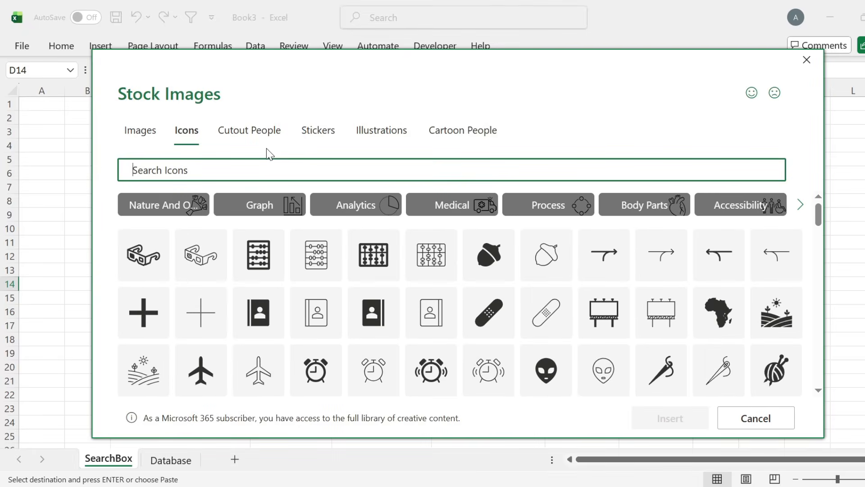
pyautogui.write('search')
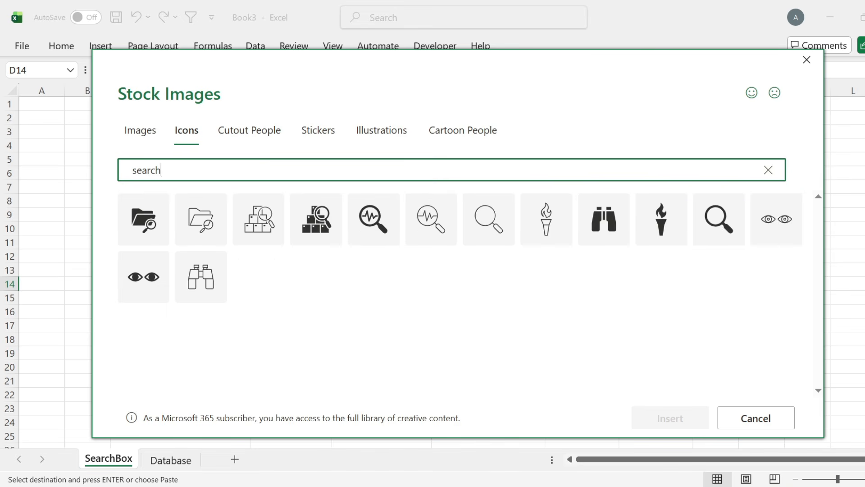
pyautogui.click(722, 232)
pyautogui.click(653, 418)
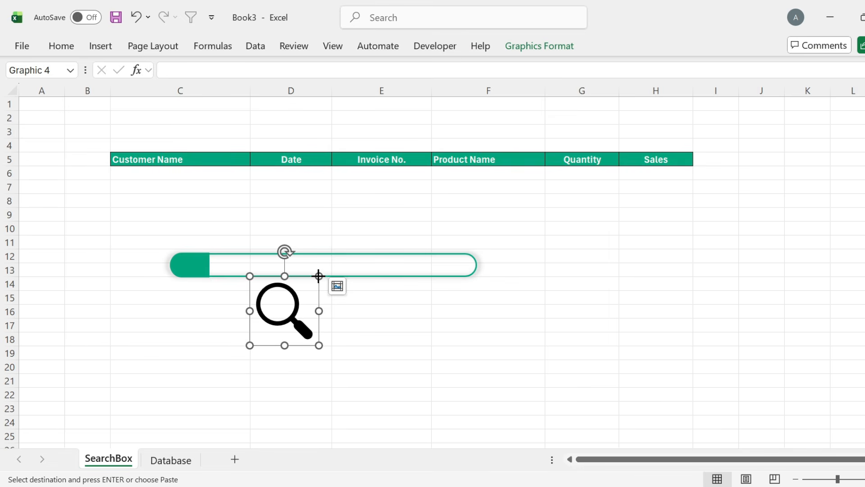
# Step: Shrink the magnifying glass to about 0.78 cm square, place it on the search bar's green end and fill it with white
pyautogui.moveTo(266, 329); pyautogui.dragTo(188, 265)
pyautogui.click(543, 48)
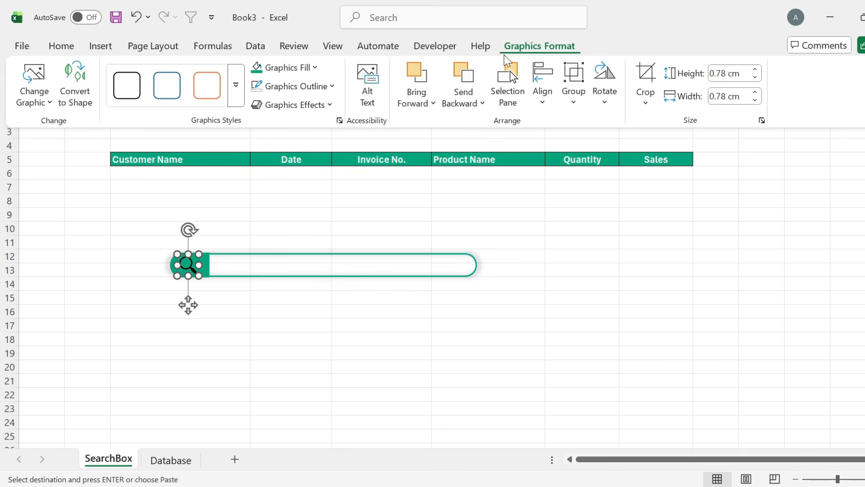
pyautogui.click(315, 67)
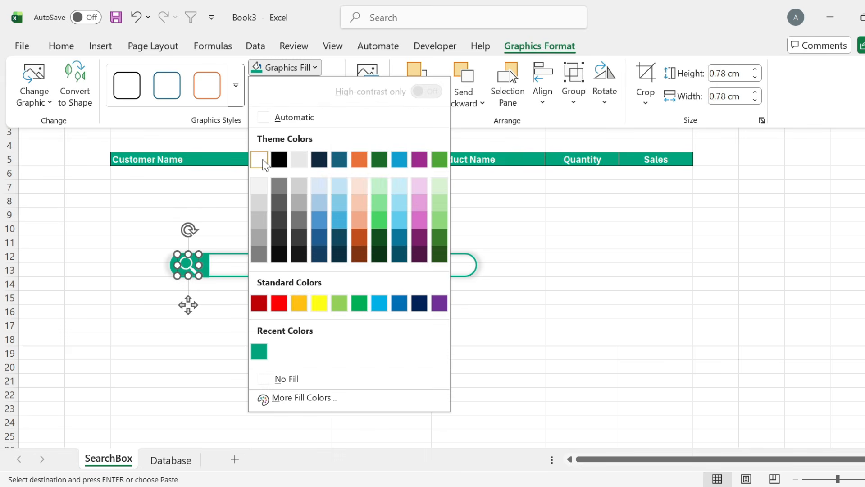
pyautogui.click(259, 159)
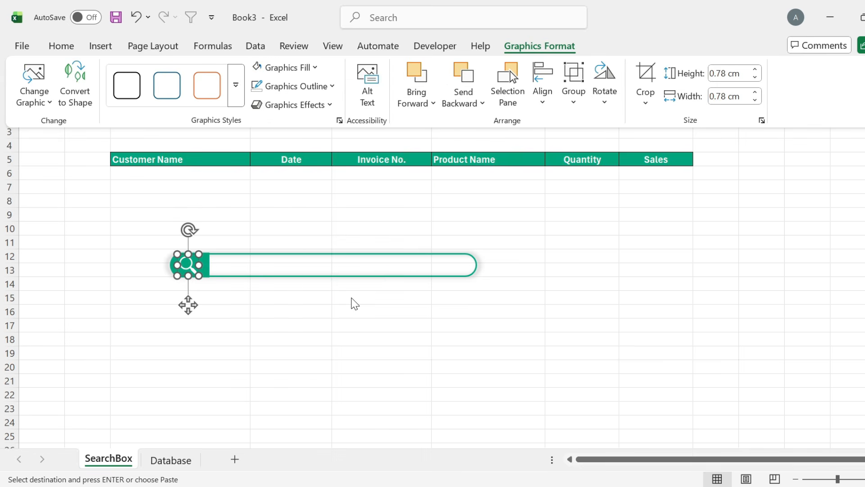
# Step: Group the search bar outline, green end shape and magnifying glass into one object, and nudge the group slightly
pyautogui.hotkey('ctrl', 'a')
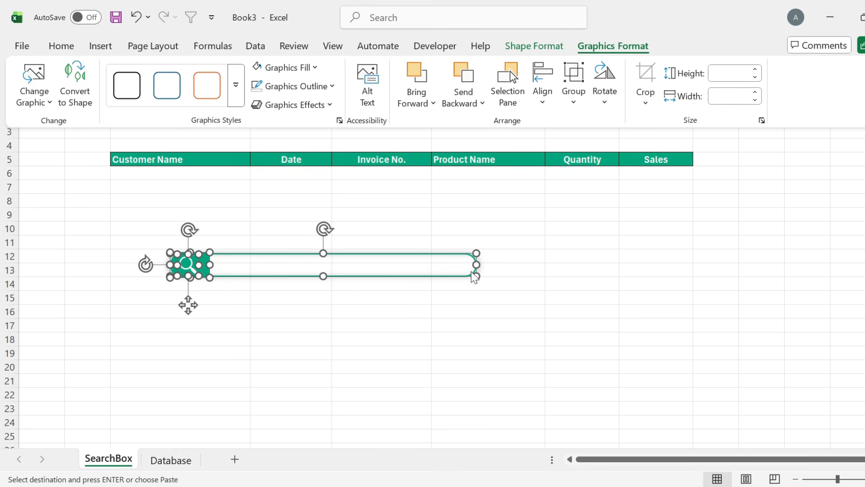
pyautogui.click(468, 255)
pyautogui.rightClick(468, 255)
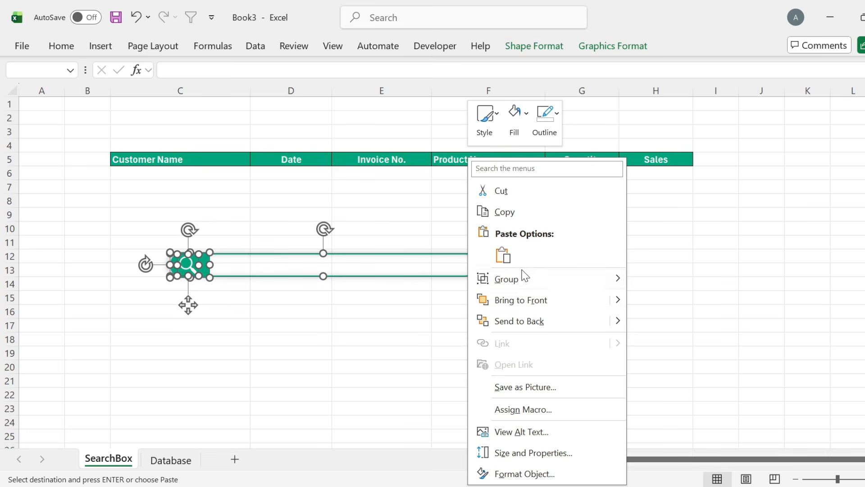
pyautogui.moveTo(542, 283)
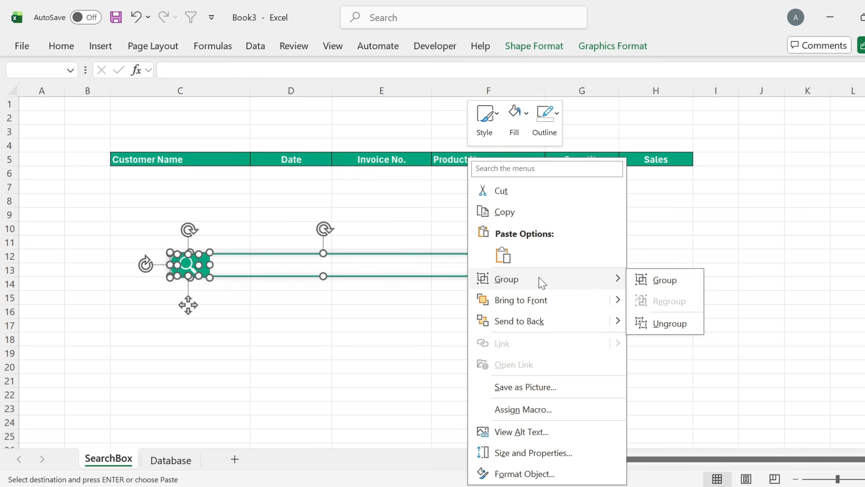
pyautogui.click(666, 282)
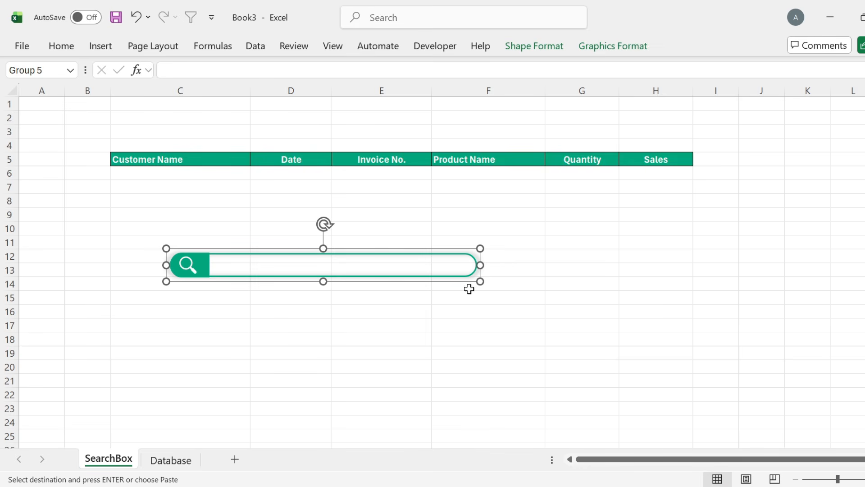
pyautogui.moveTo(459, 282)
pyautogui.mouseDown()
pyautogui.moveTo(521, 279)
pyautogui.moveTo(450, 282)
pyautogui.moveTo(465, 284)
pyautogui.mouseUp()
pyautogui.click(394, 340)
# Step: Start a VLOOKUP formula in cell G3 with the wildcard lookup value "*"&D3&"*"
pyautogui.click(585, 137)
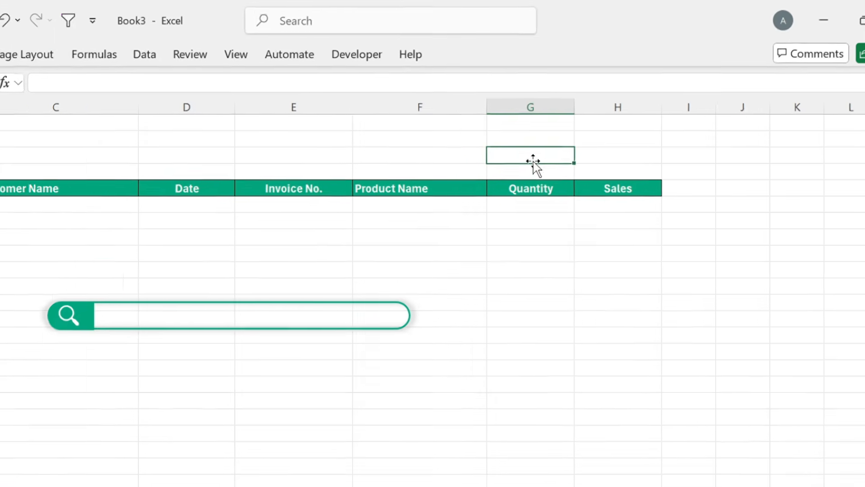
pyautogui.write('=vlo')
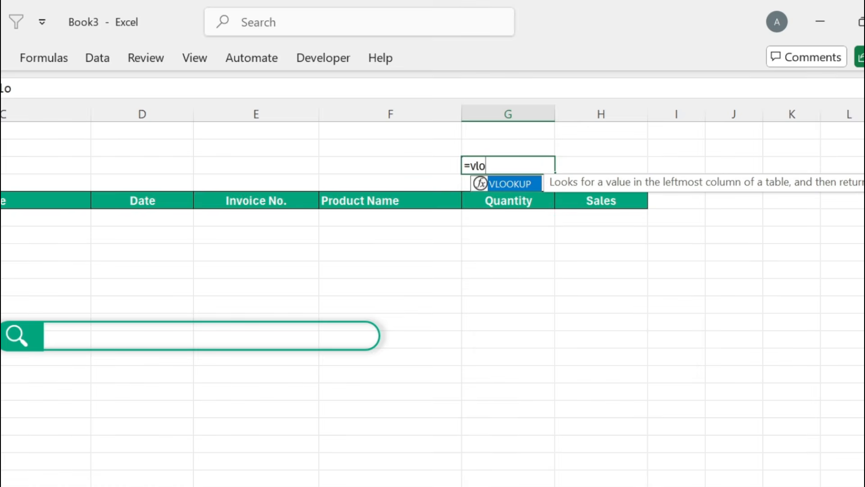
pyautogui.doubleClick(512, 180)
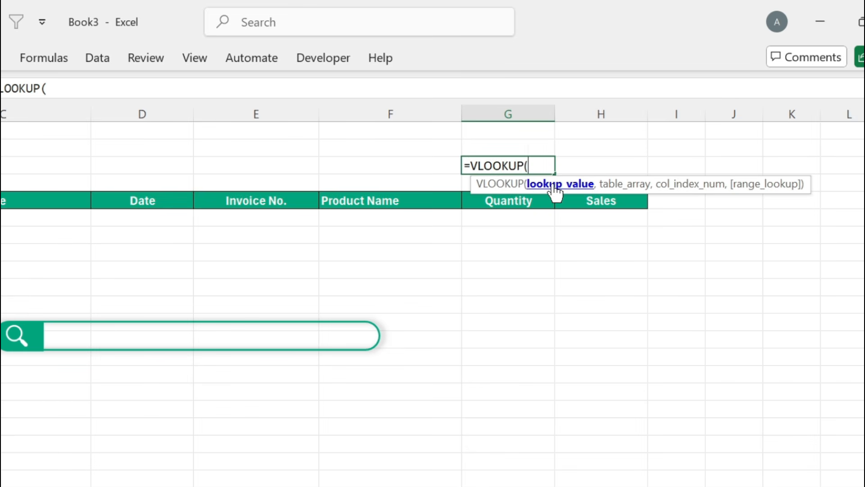
pyautogui.click(168, 164)
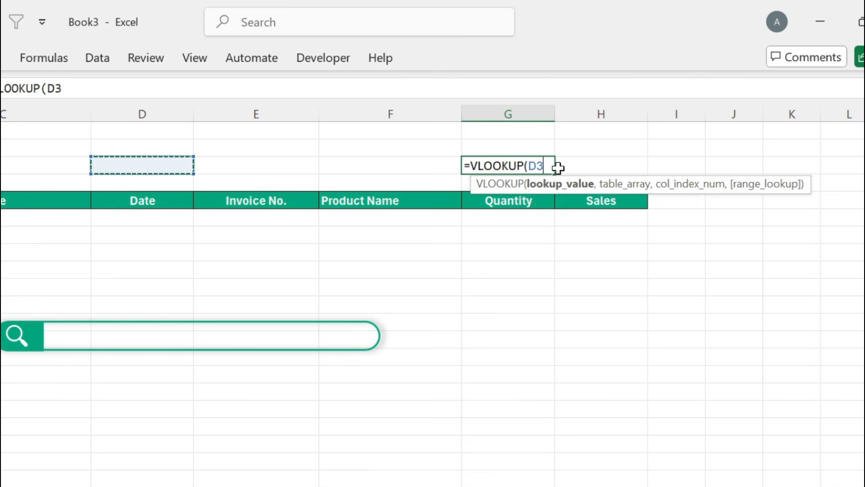
pyautogui.click(528, 166)
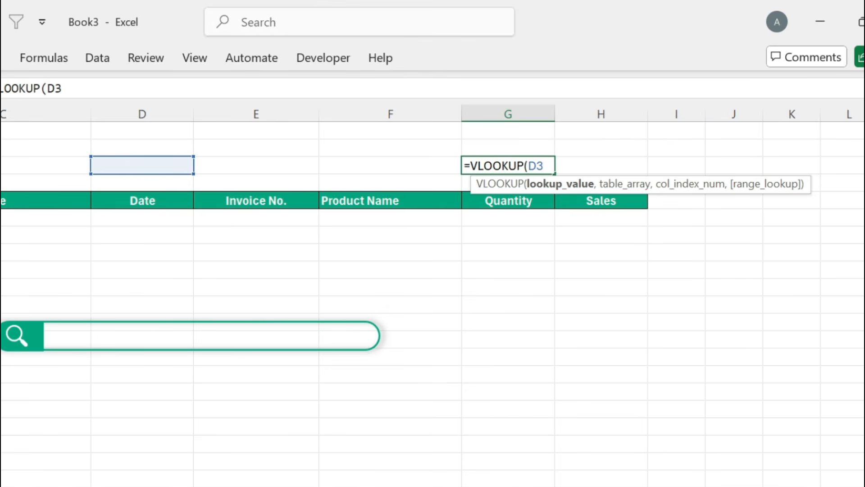
pyautogui.write('"*"')
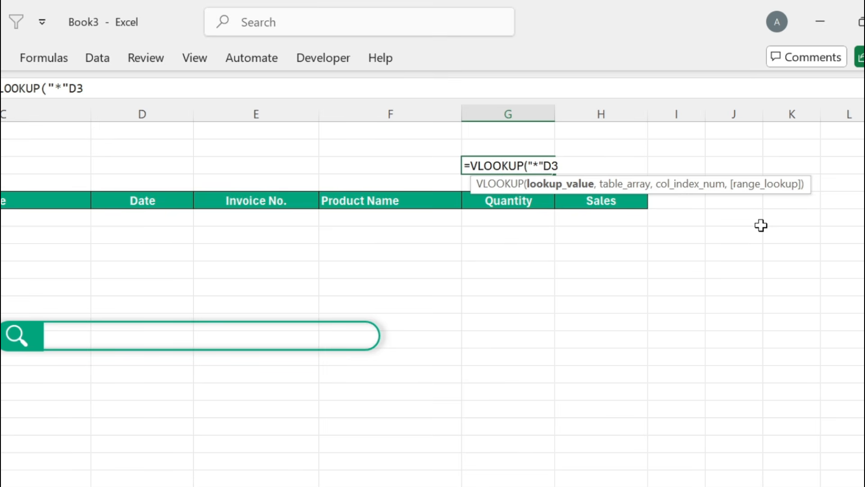
pyautogui.write('&D3')
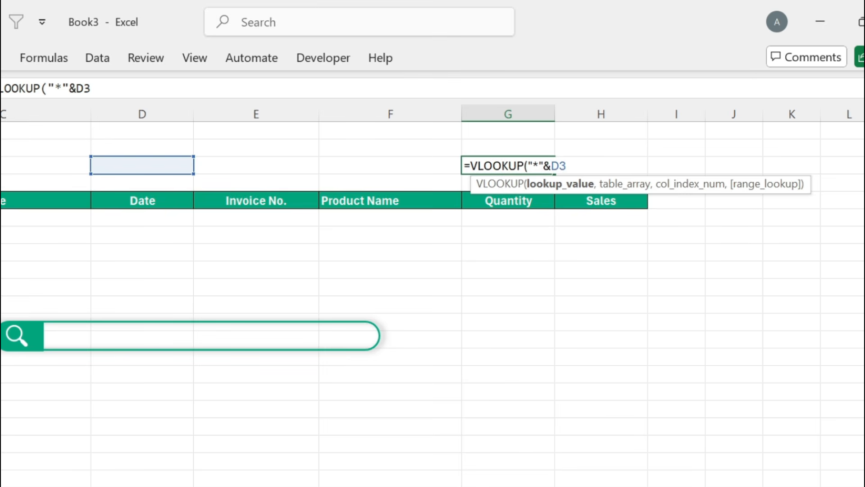
pyautogui.write('&"*",')
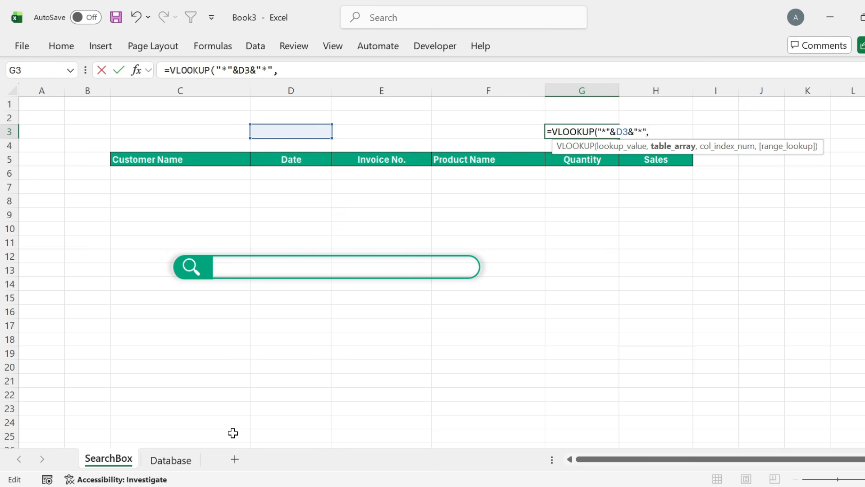
# Step: Set the VLOOKUP table array to the Customer Name range A2:A94 on the Database sheet, including spare empty rows
pyautogui.click(172, 460)
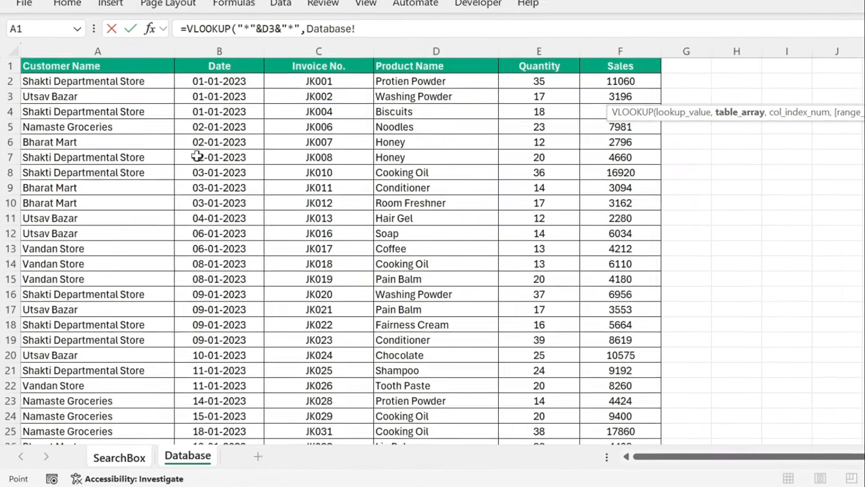
pyautogui.click(145, 69)
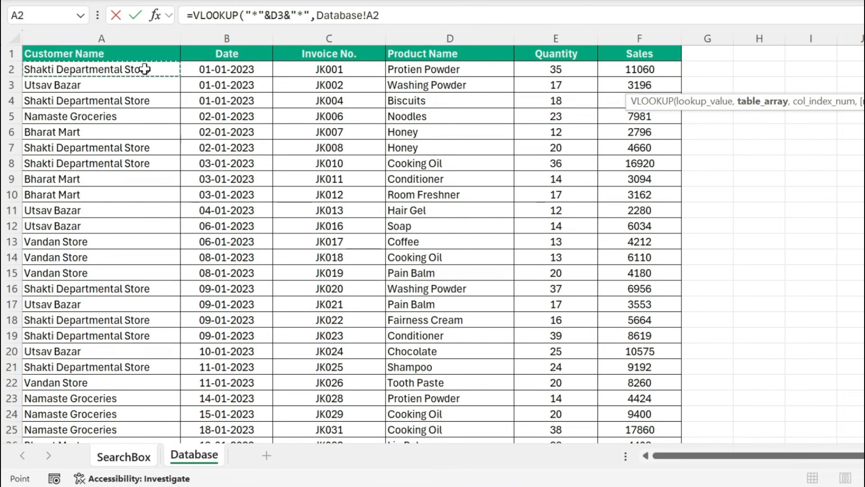
pyautogui.hotkey('ctrl', 'shift', 'Down')
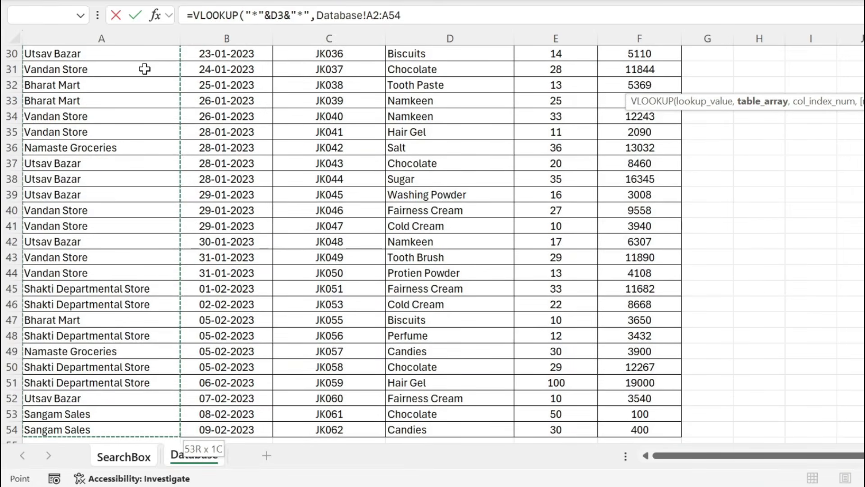
pyautogui.hotkey('shift', 'Down')
pyautogui.hotkey('shift', 'Down')
pyautogui.hotkey('shift', 'Down')
pyautogui.hotkey('shift', 'Down')
pyautogui.hotkey('shift', 'Down')
pyautogui.hotkey('shift', 'Down')
pyautogui.hotkey('shift', 'Down')
pyautogui.hotkey('shift', 'Down')
pyautogui.hotkey('shift', 'Down')
pyautogui.hotkey('shift', 'Down')
pyautogui.hotkey('shift', 'Down')
pyautogui.hotkey('shift', 'Down')
pyautogui.hotkey('shift', 'Down')
pyautogui.hotkey('shift', 'Down')
pyautogui.hotkey('shift', 'Down')
pyautogui.hotkey('shift', 'Down')
pyautogui.hotkey('shift', 'Down')
pyautogui.hotkey('shift', 'Down')
pyautogui.hotkey('shift', 'Down')
pyautogui.hotkey('shift', 'Down')
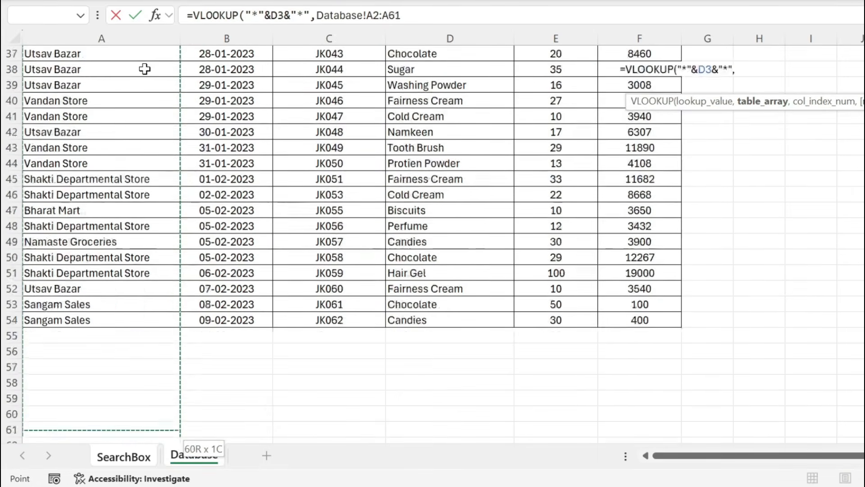
pyautogui.hotkey('shift', 'Down')
pyautogui.hotkey('shift', 'Down')
pyautogui.hotkey('shift', 'Down')
pyautogui.hotkey('shift', 'Down')
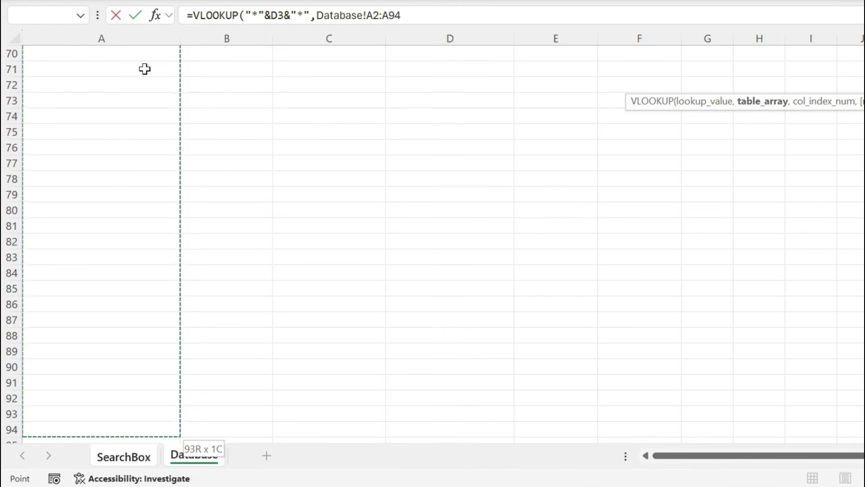
# Step: Complete the VLOOKUP with column index 1 and exact match 0, and check the finished formula in G3
pyautogui.write(',')
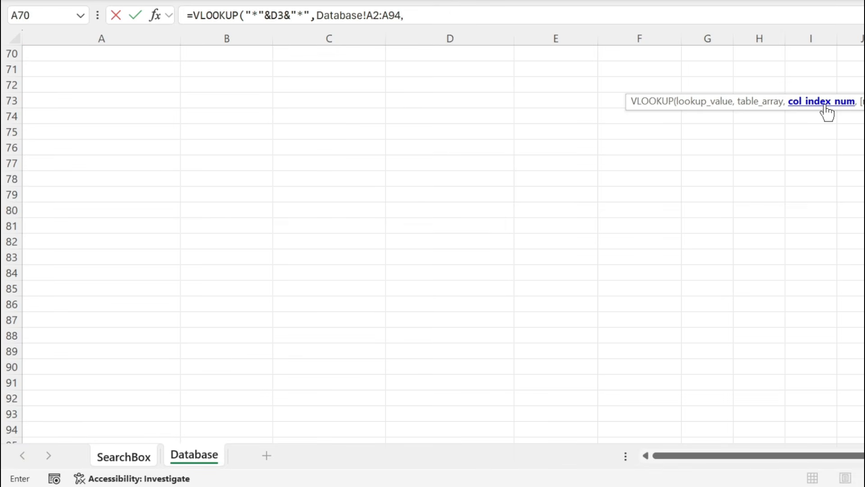
pyautogui.click(654, 15)
pyautogui.write('1,0)')
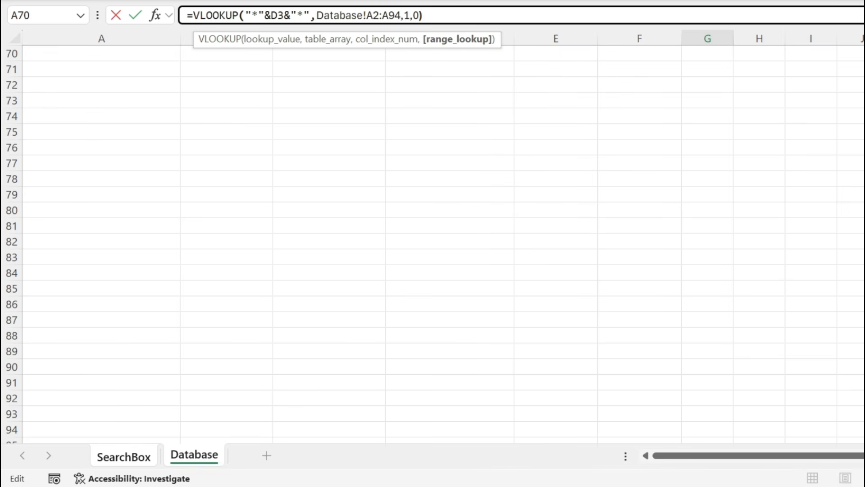
pyautogui.press('Return')
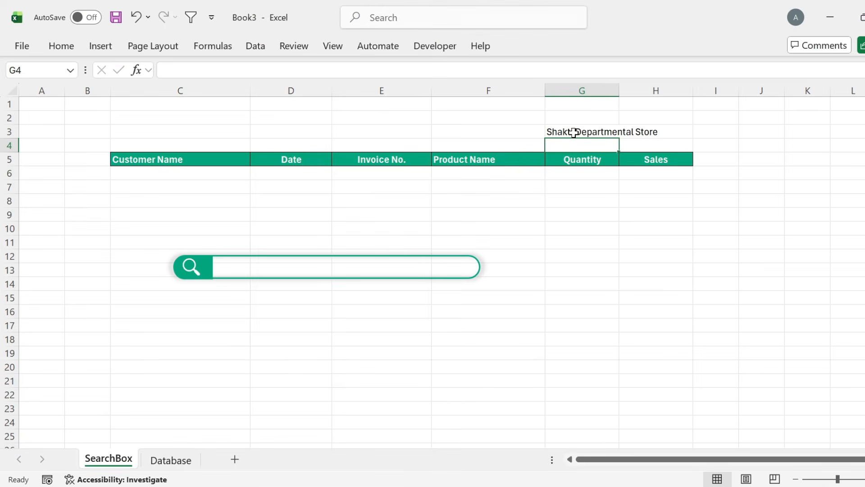
pyautogui.click(574, 133)
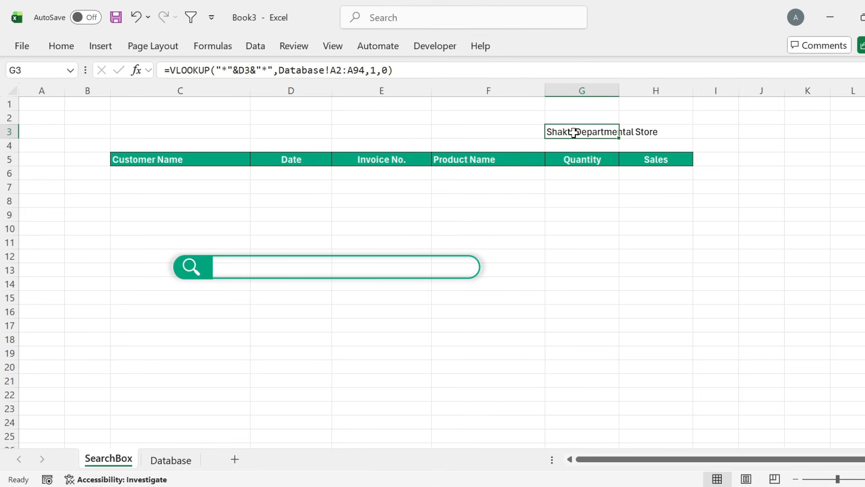
# Step: Test the lookup by entering the partial customer name utsa in cell D3 and replacing it with nam
pyautogui.click(296, 132)
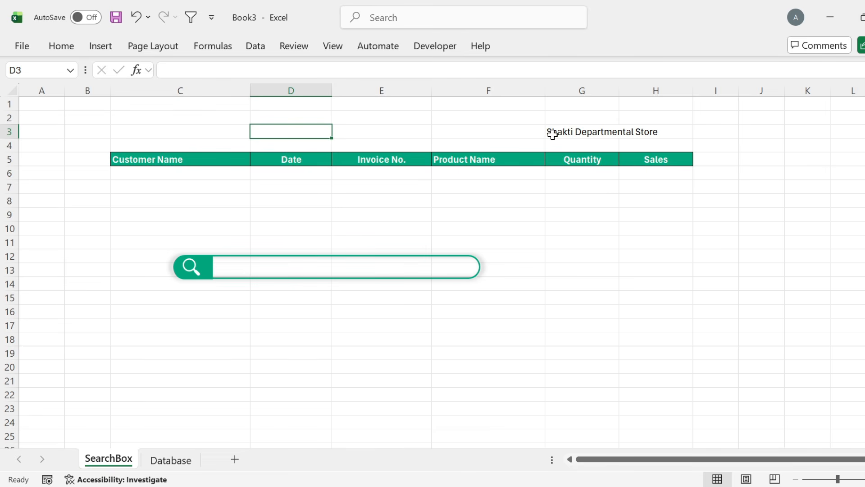
pyautogui.write('utsa')
pyautogui.hotkey('ctrl', 'Return')
pyautogui.write('nam')
pyautogui.press('Return')
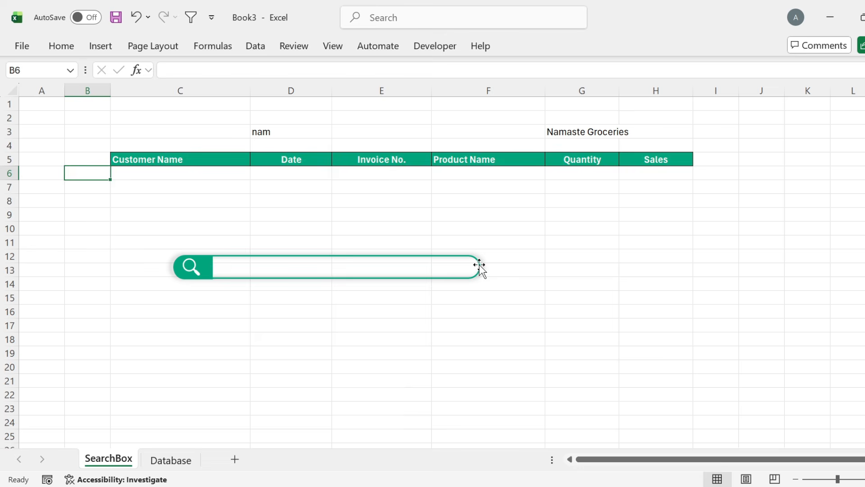
# Step: Move the search bar graphic over row 3 above the table headers and draw an ActiveX text box inside its white area
pyautogui.click(479, 266)
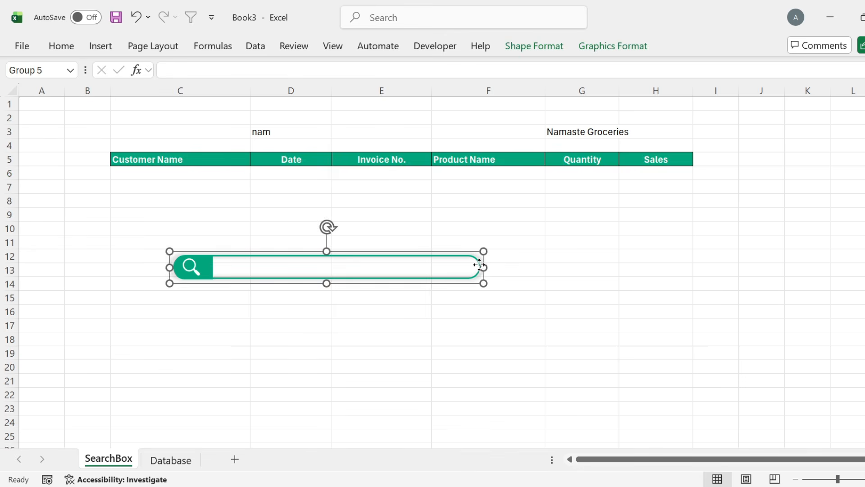
pyautogui.moveTo(479, 265); pyautogui.dragTo(464, 129)
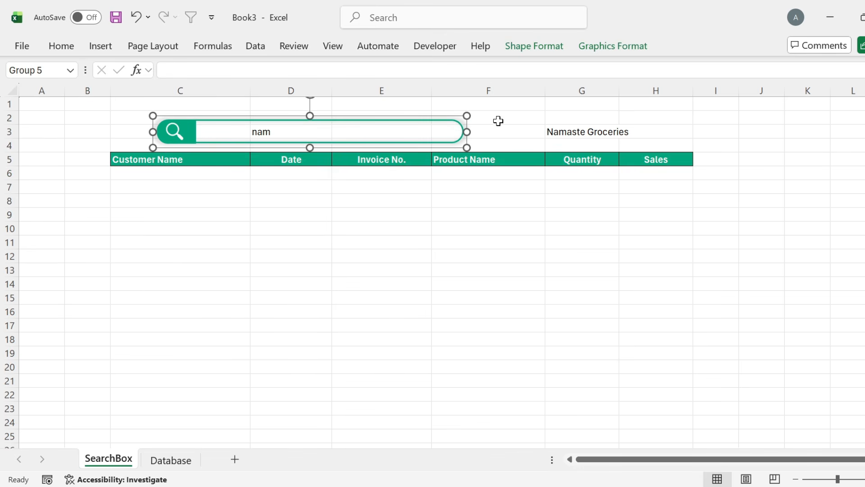
pyautogui.click(441, 48)
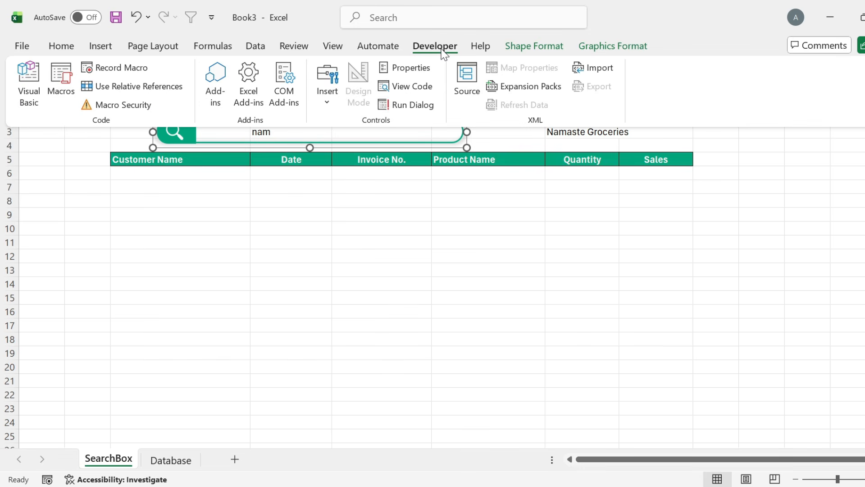
pyautogui.click(326, 104)
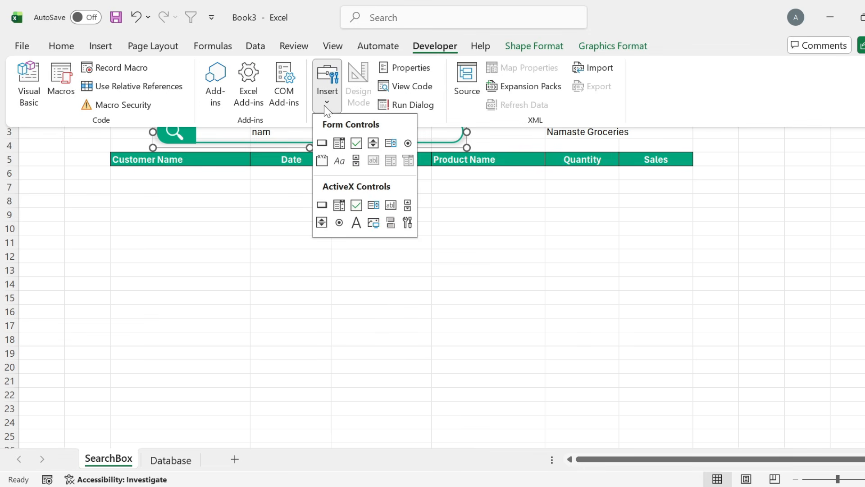
pyautogui.click(392, 205)
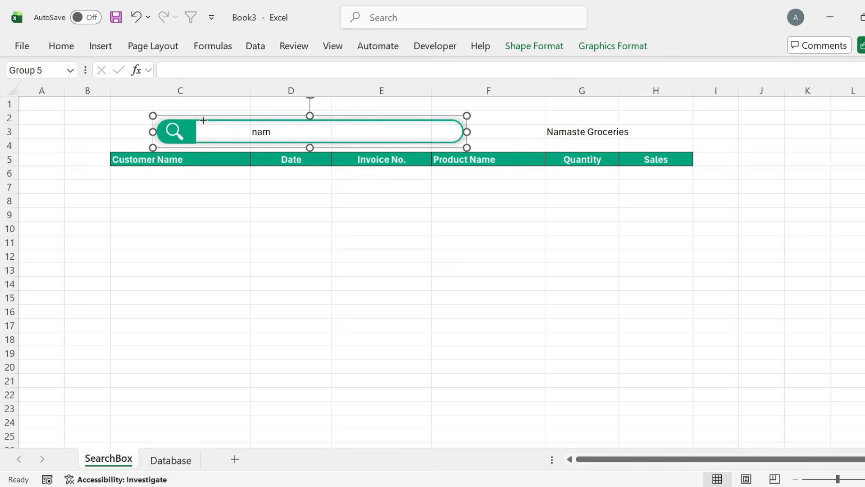
pyautogui.moveTo(201, 126)
pyautogui.mouseDown()
pyautogui.moveTo(328, 139)
pyautogui.moveTo(456, 139)
pyautogui.moveTo(407, 130)
pyautogui.moveTo(327, 140)
pyautogui.moveTo(432, 135)
pyautogui.mouseUp()
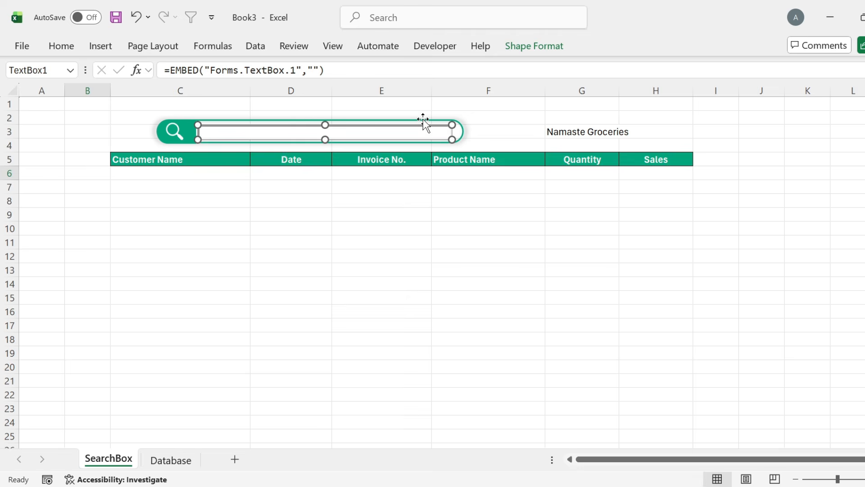
# Step: Link the ActiveX text box to cell D3 through its LinkedCell property
pyautogui.click(442, 53)
pyautogui.click(411, 68)
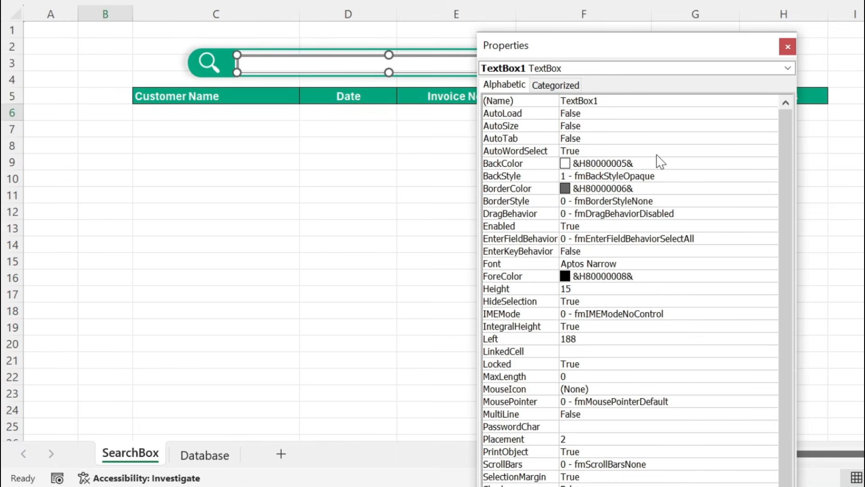
pyautogui.click(589, 352)
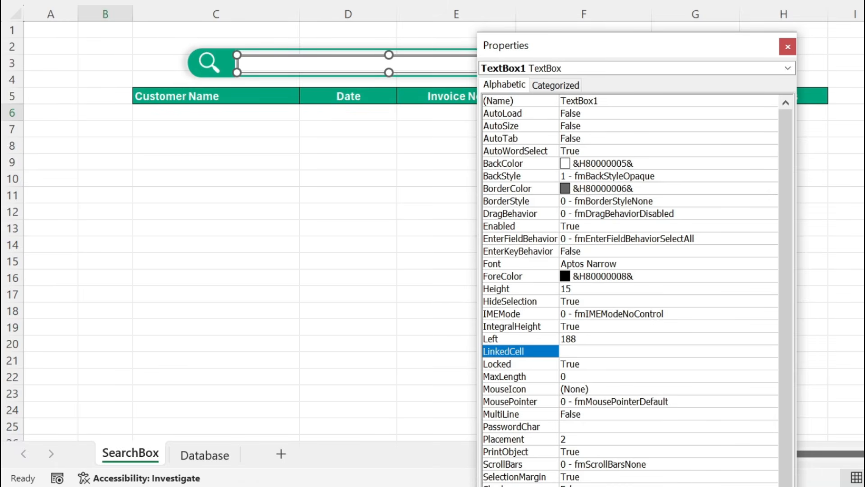
pyautogui.click(590, 351)
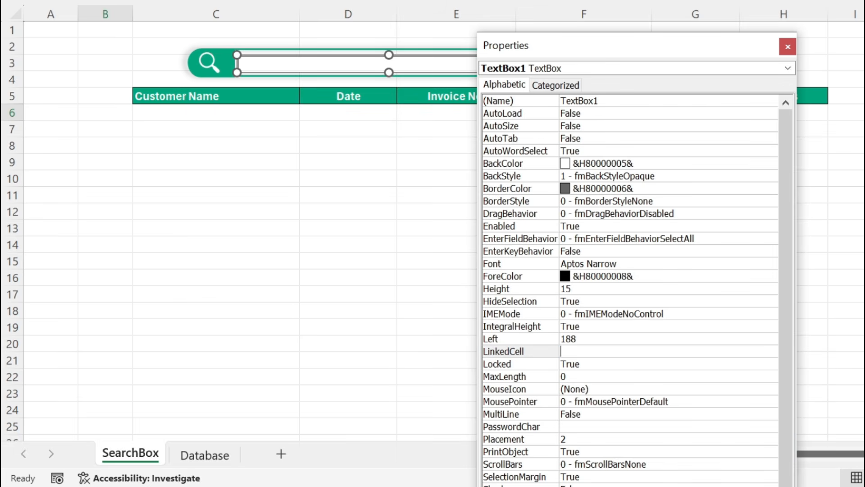
pyautogui.write('D3')
# Step: Set the text box's SpecialEffect property to 0 - fmSpecialEffectFlat, close its properties and deselect it
pyautogui.moveTo(779, 353); pyautogui.dragTo(777, 410)
pyautogui.click(771, 452)
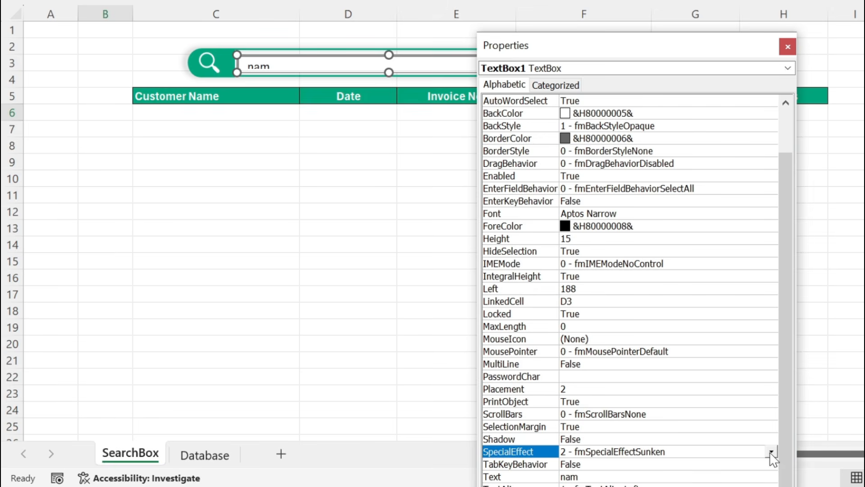
pyautogui.click(771, 452)
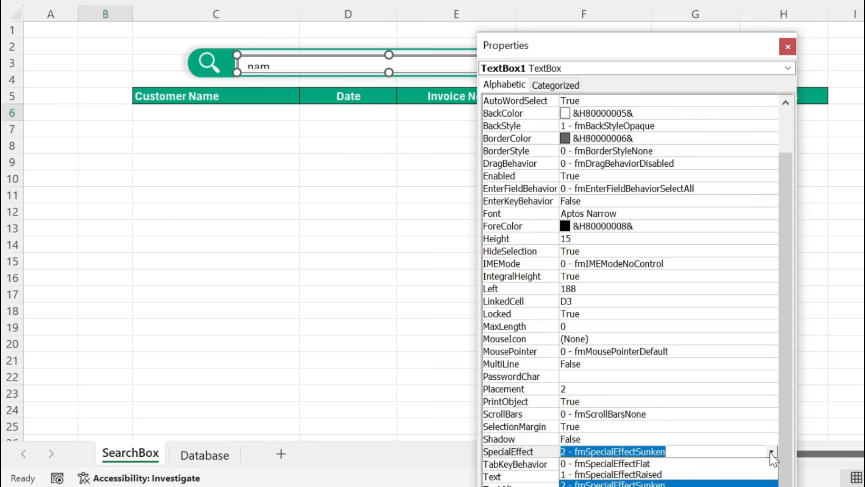
pyautogui.click(615, 464)
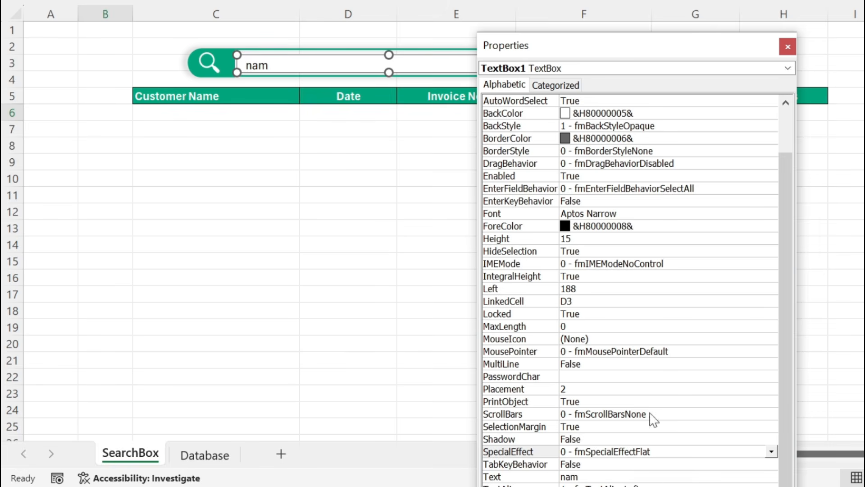
pyautogui.click(788, 47)
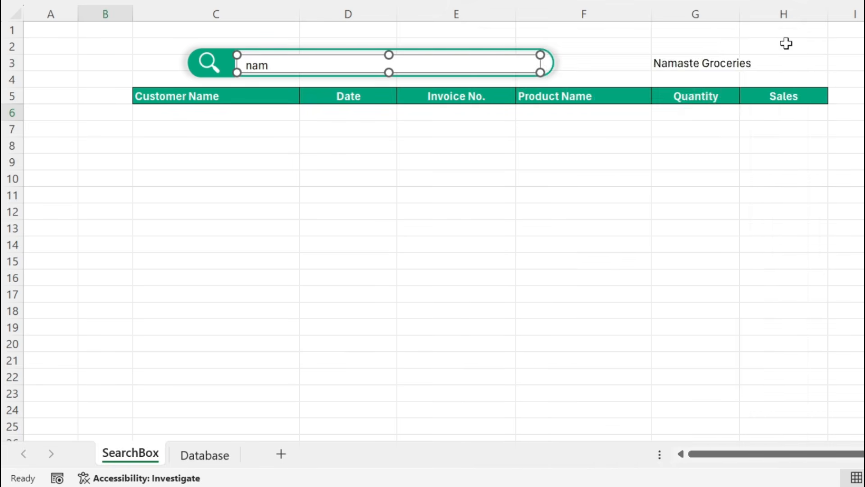
pyautogui.click(622, 51)
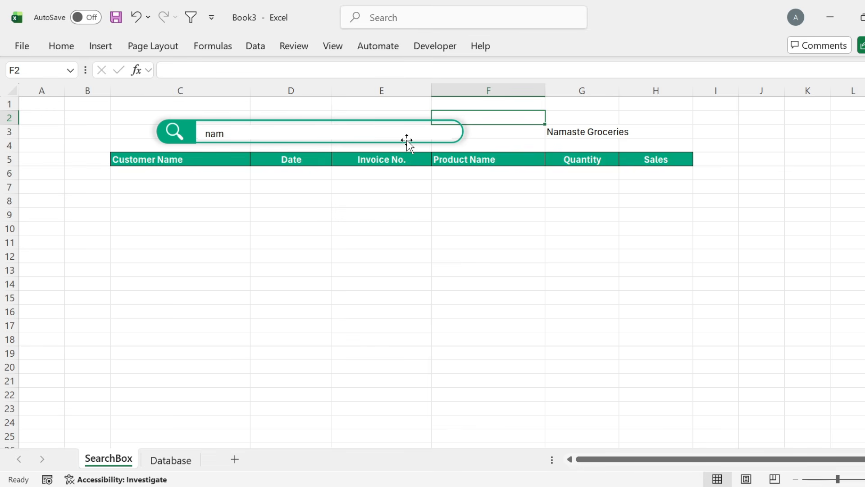
# Step: Turn off Design Mode and test the search box by replacing its text with van
pyautogui.click(386, 138)
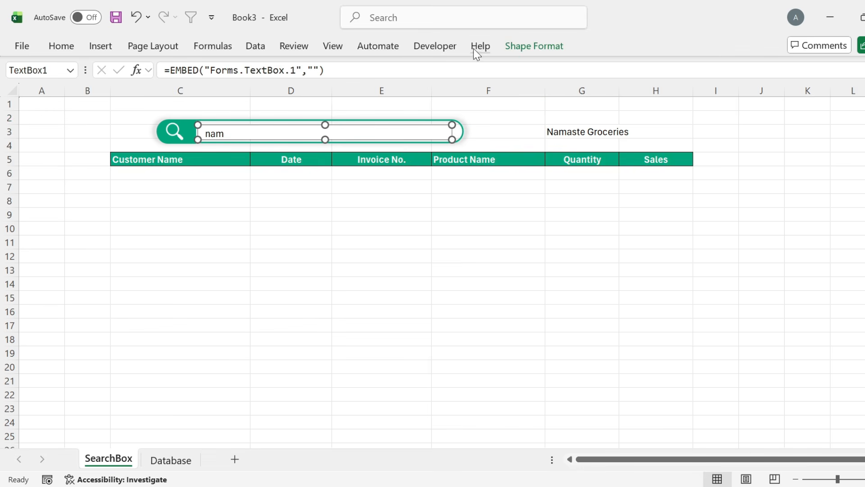
pyautogui.click(442, 48)
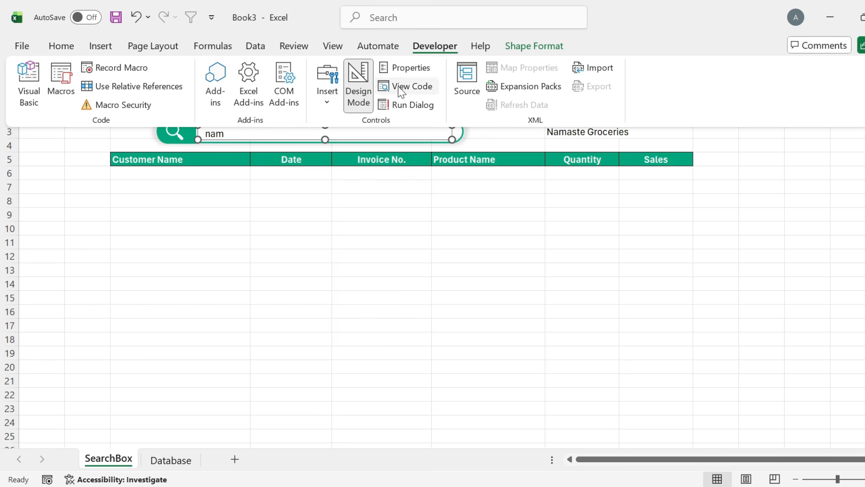
pyautogui.click(355, 79)
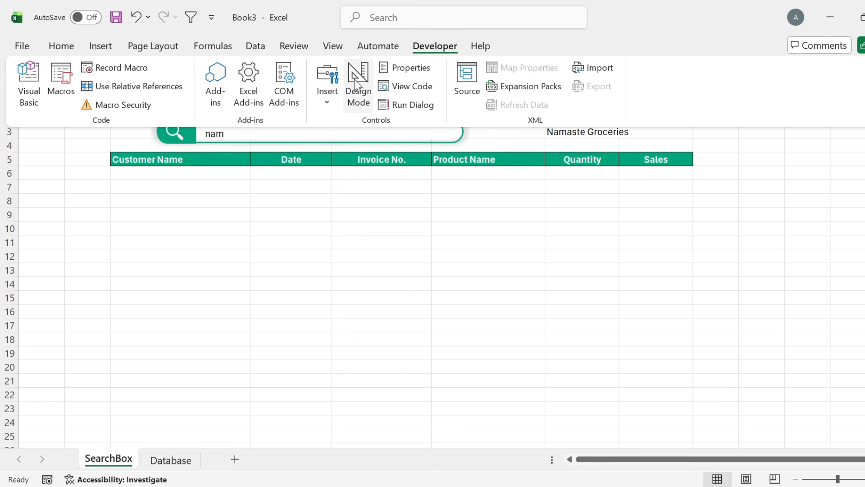
pyautogui.click(346, 158)
pyautogui.press('BackSpace')
pyautogui.press('BackSpace')
pyautogui.press('BackSpace')
pyautogui.write('van')
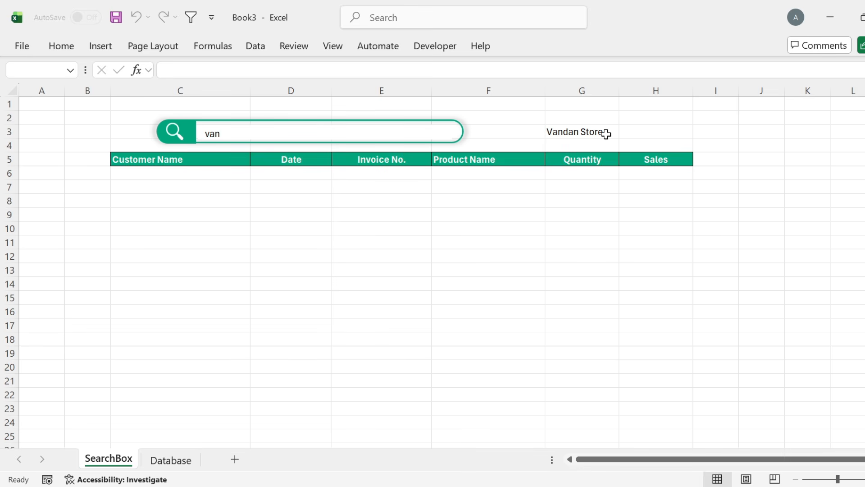
# Step: Start a MATCH formula in cell B6 with the absolute reference $G$3 as lookup value
pyautogui.click(87, 174)
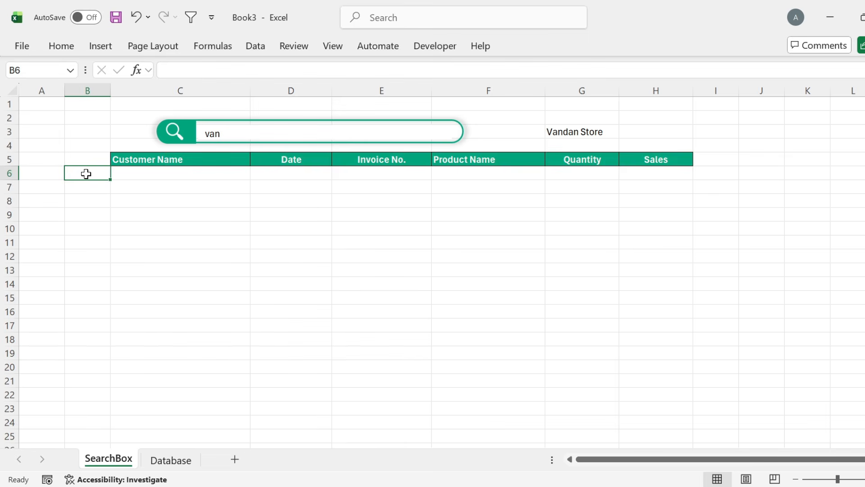
pyautogui.write('=')
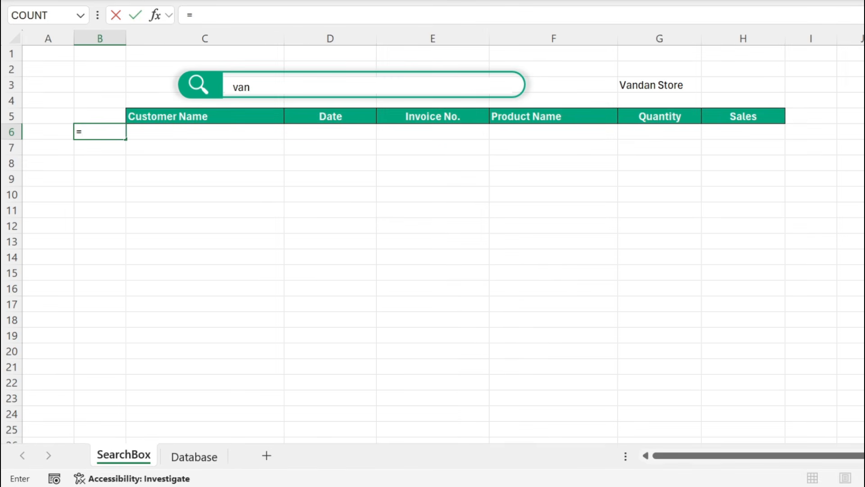
pyautogui.write('ma')
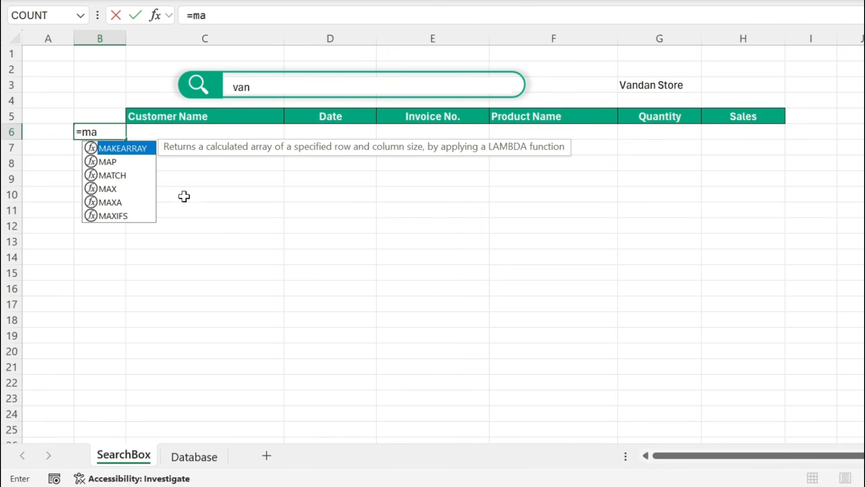
pyautogui.doubleClick(121, 176)
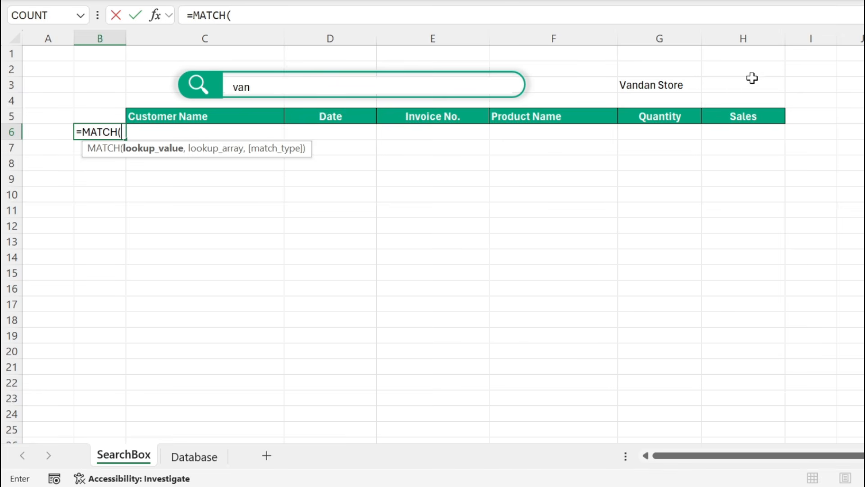
pyautogui.click(666, 85)
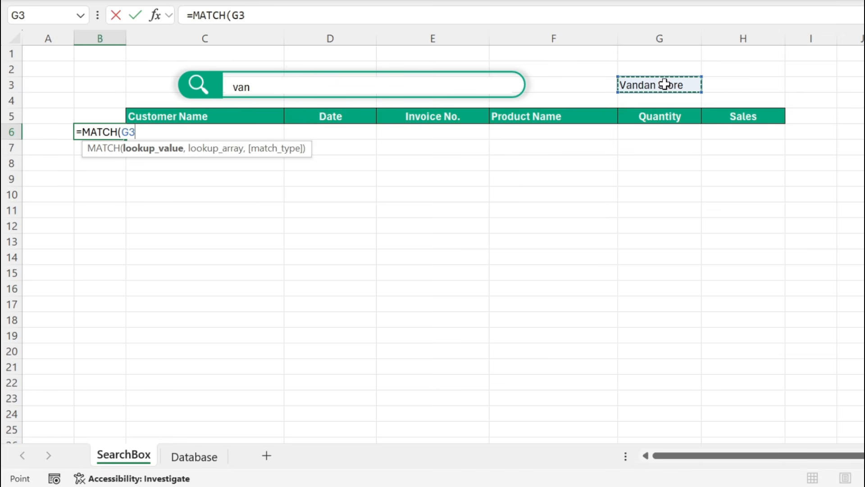
pyautogui.press('F4')
pyautogui.write(',')
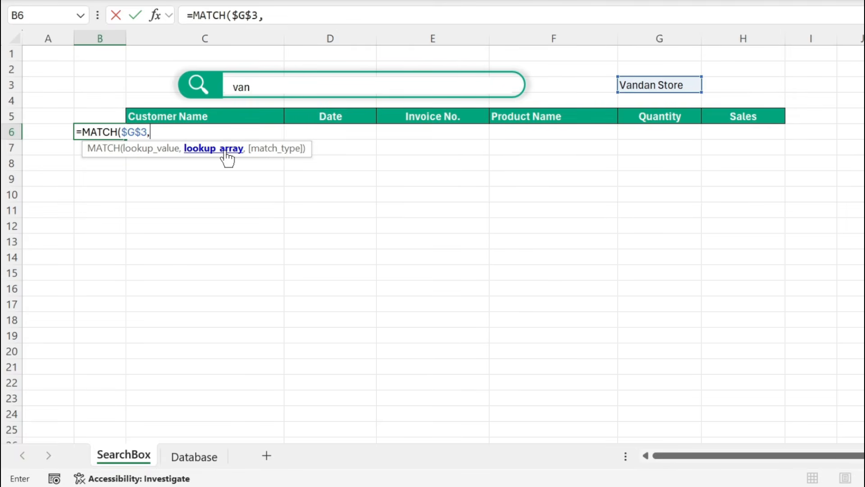
# Step: Nest an OFFSET function as the MATCH lookup array, with the absolute reference Database!$A$1 as its starting point
pyautogui.write('of')
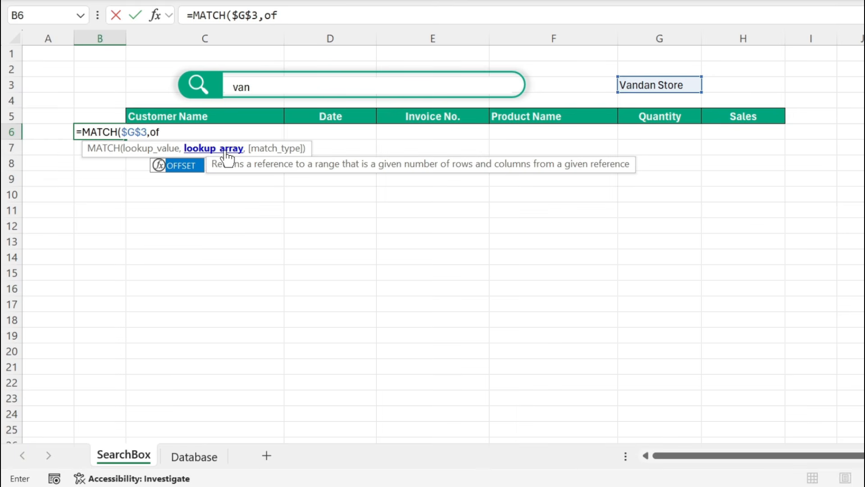
pyautogui.doubleClick(181, 165)
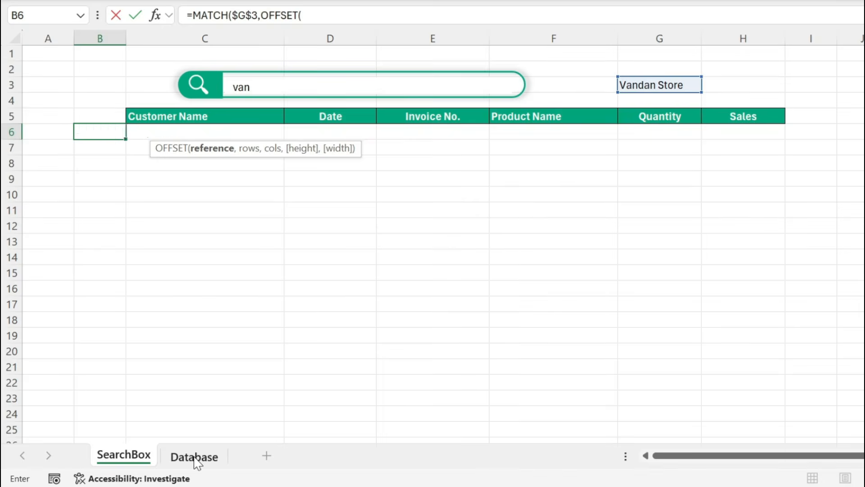
pyautogui.click(196, 457)
pyautogui.click(87, 54)
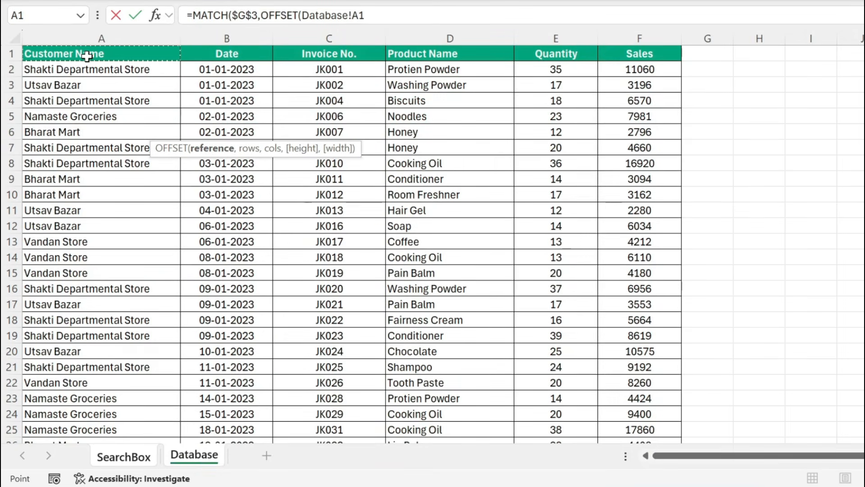
pyautogui.press('F4')
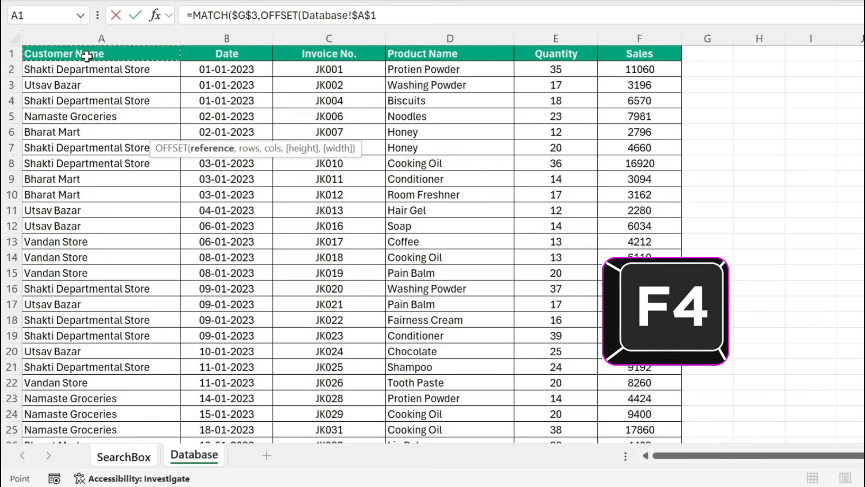
pyautogui.write(',')
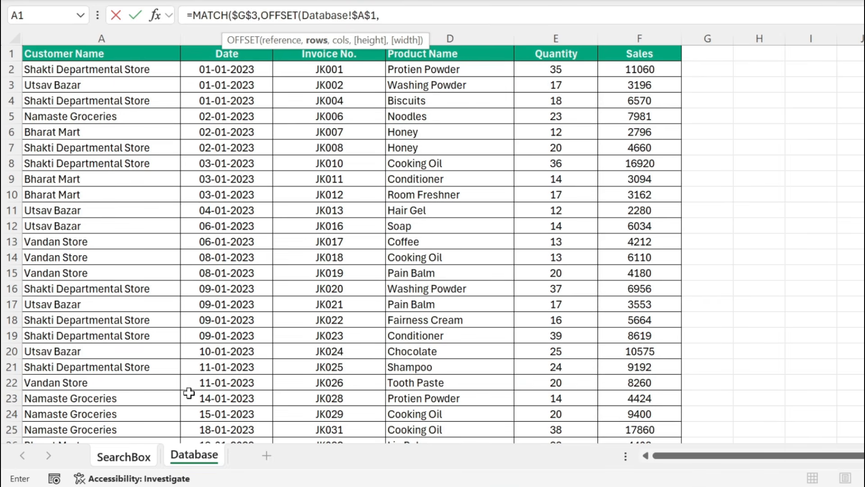
# Step: Complete the OFFSET arguments with SearchBox!B5 as rows, 0 columns, height 1000 and width 1
pyautogui.click(131, 460)
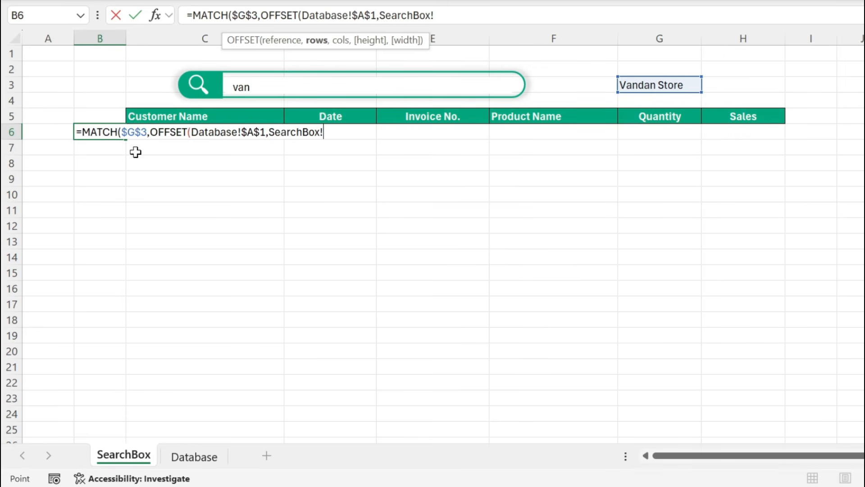
pyautogui.click(104, 118)
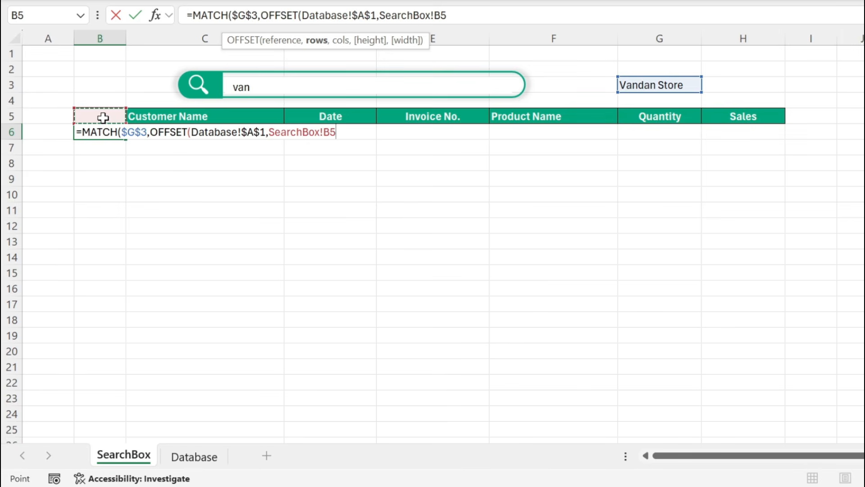
pyautogui.write(',')
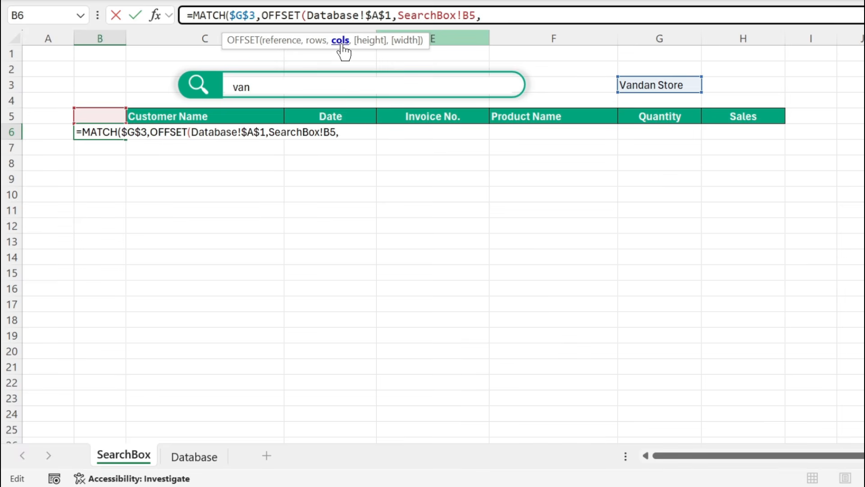
pyautogui.write('0,')
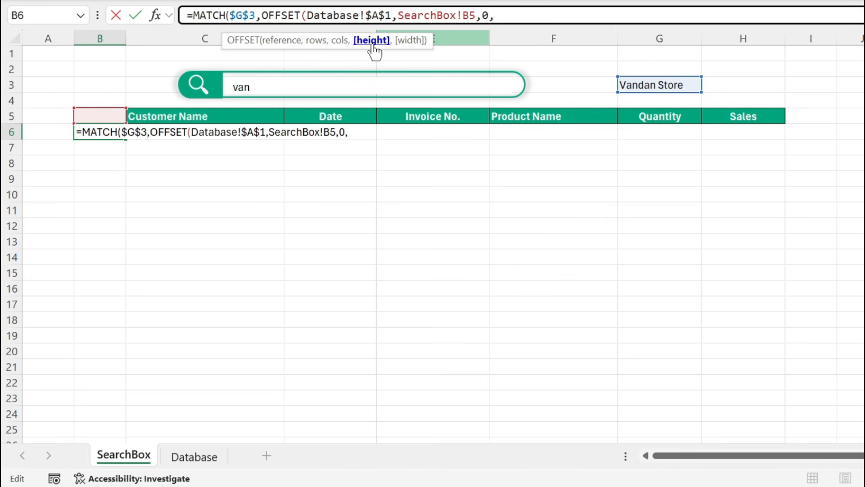
pyautogui.write('1000')
pyautogui.write(',')
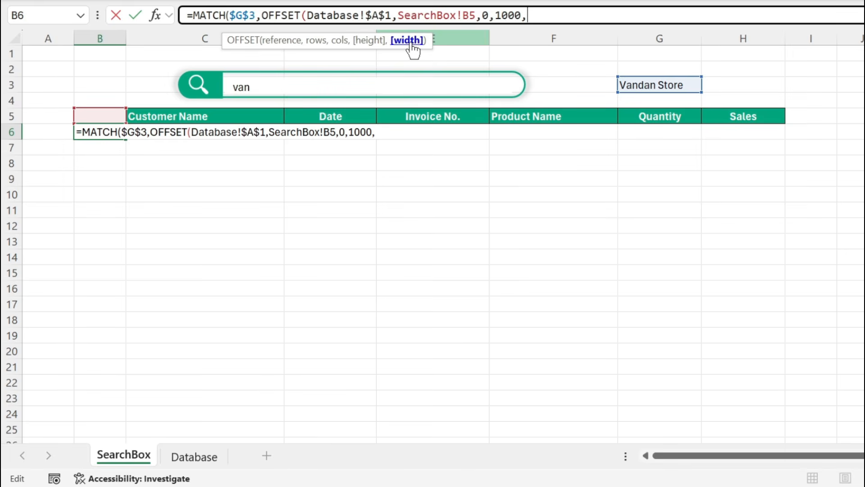
pyautogui.write('1)')
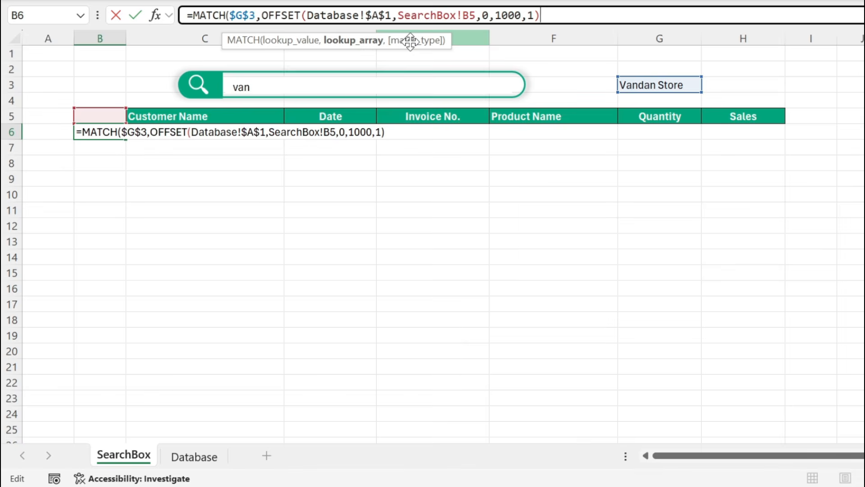
# Step: Finish the MATCH formula in B6 with match type 0 for an exact match
pyautogui.write(',')
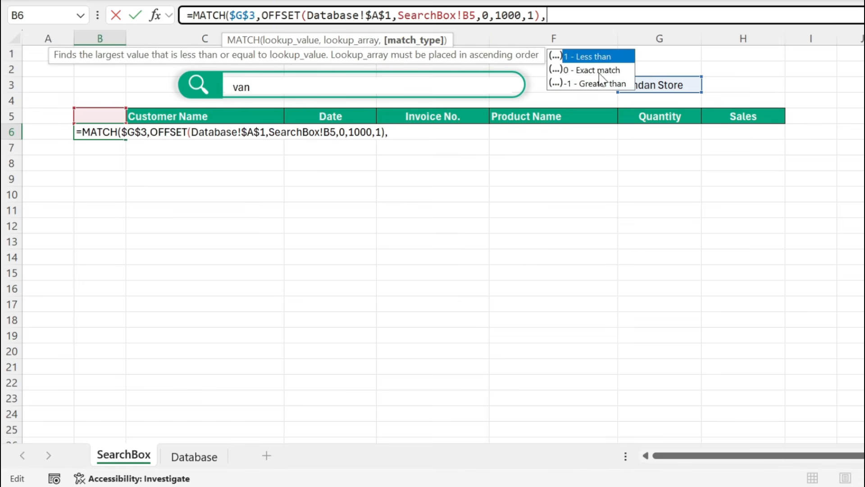
pyautogui.write('0')
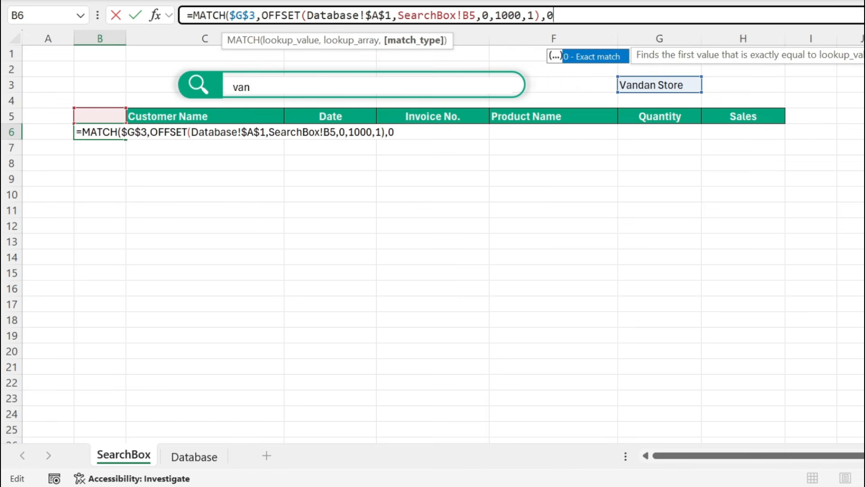
pyautogui.write(')')
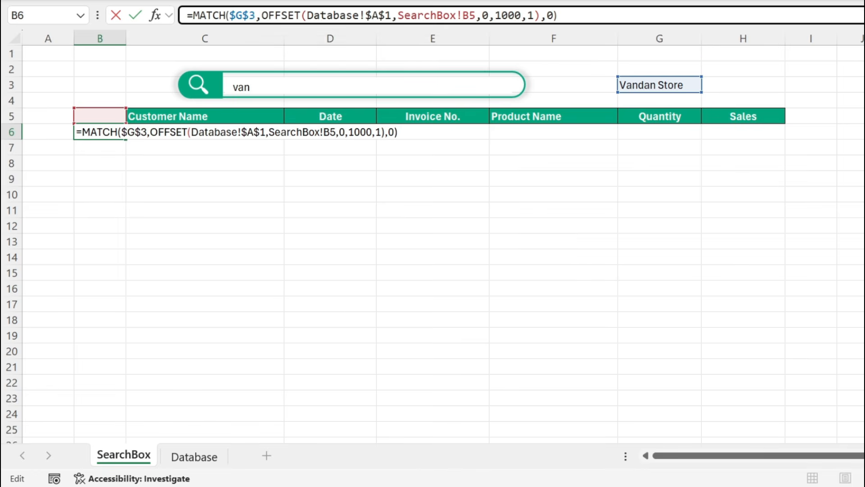
pyautogui.press('Return')
pyautogui.click(105, 132)
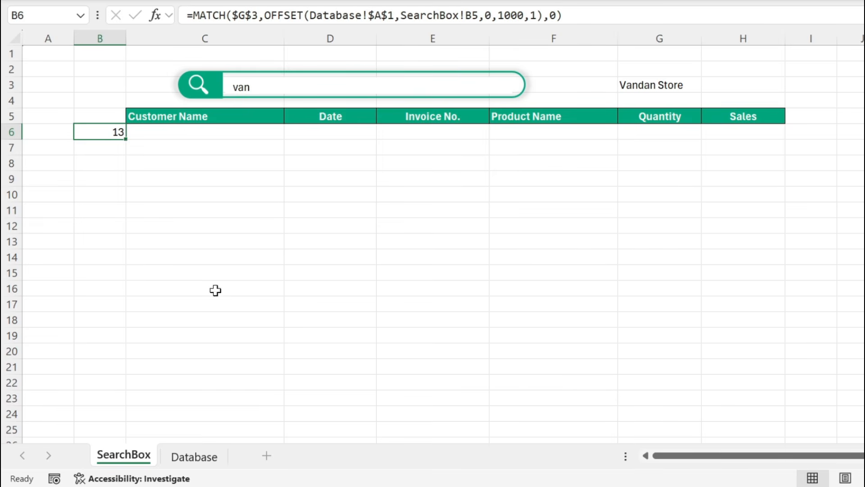
# Step: Check row 13 on the Database sheet against the MATCH result in B6, and return to the SearchBox sheet
pyautogui.click(197, 457)
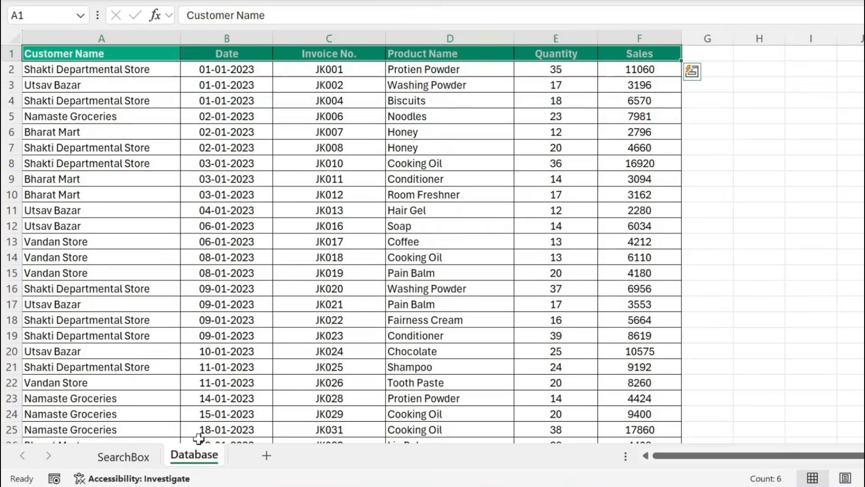
pyautogui.click(97, 242)
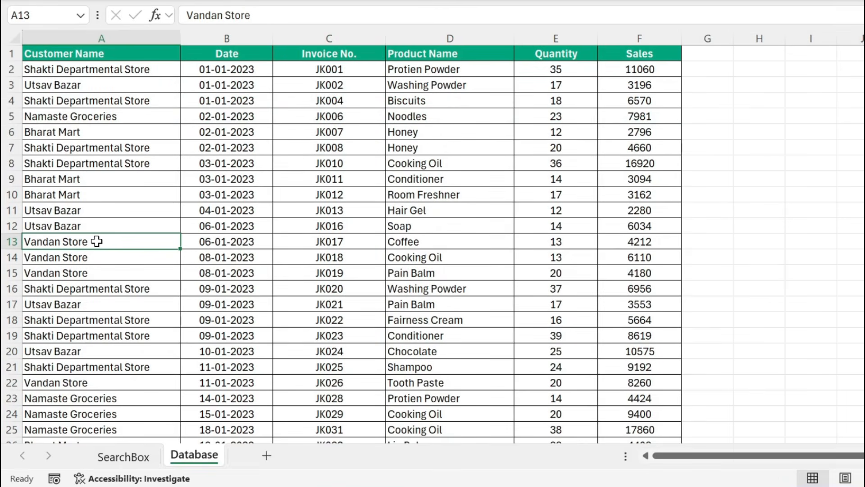
pyautogui.click(11, 241)
pyautogui.click(123, 456)
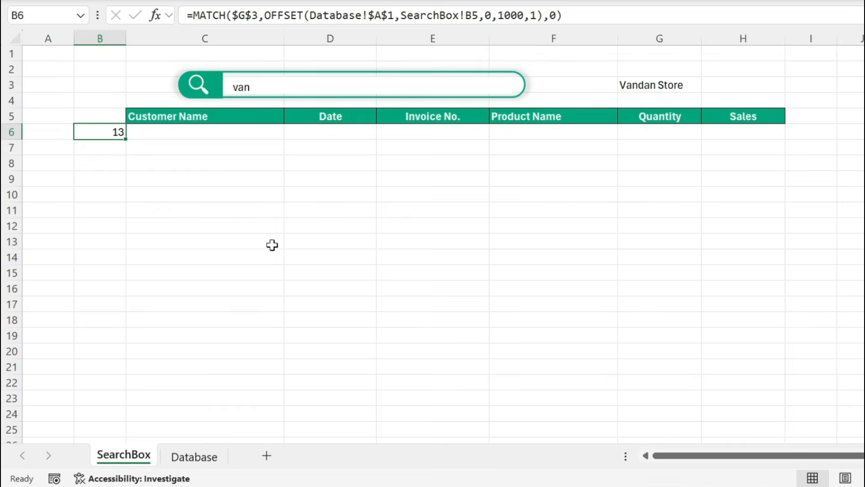
# Step: Append +B5 to the MATCH formula in B6 and fill it down to B17
pyautogui.moveTo(128, 141); pyautogui.dragTo(121, 268)
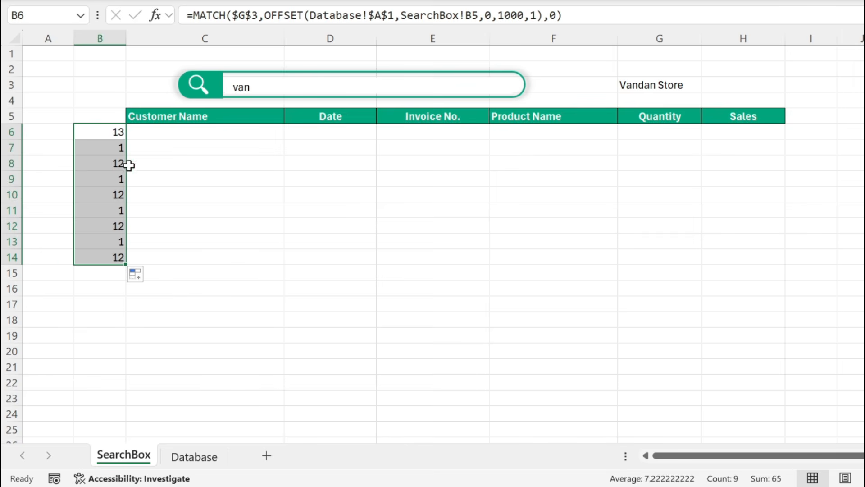
pyautogui.click(109, 134)
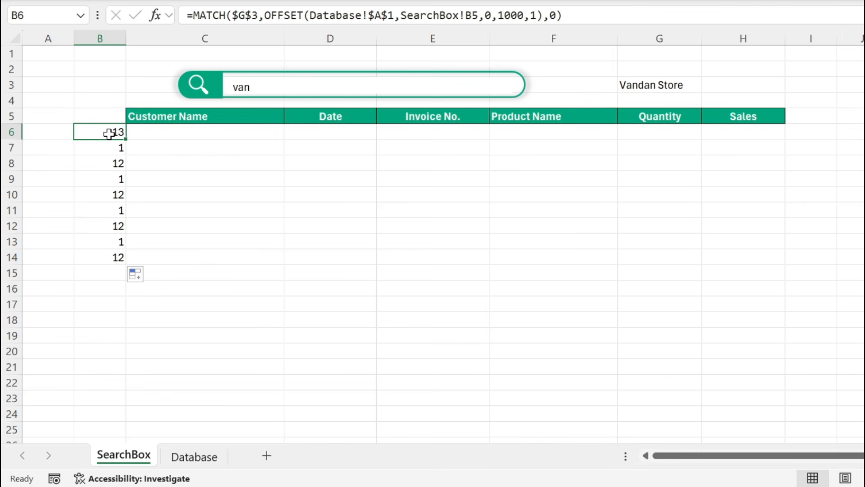
pyautogui.doubleClick(109, 134)
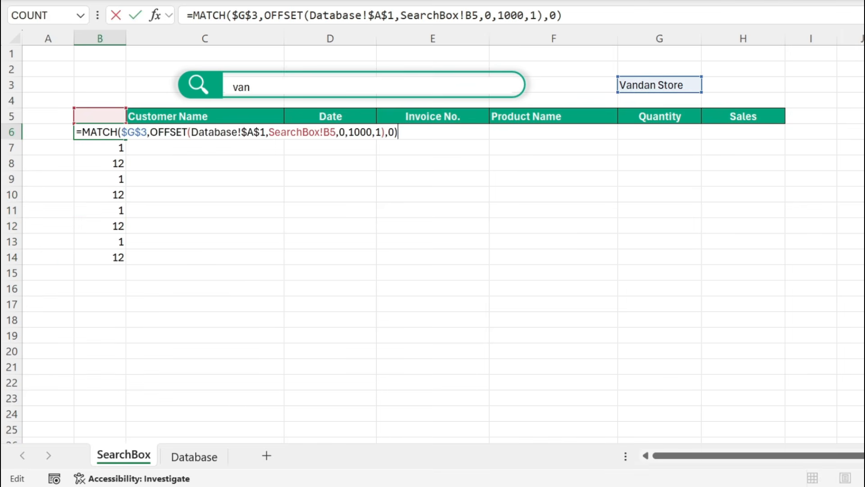
pyautogui.write('+')
pyautogui.click(105, 117)
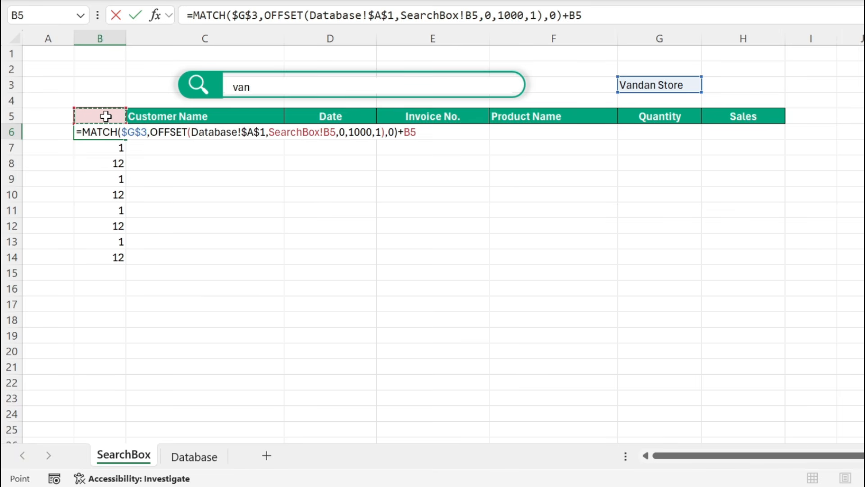
pyautogui.press('Return')
pyautogui.click(118, 132)
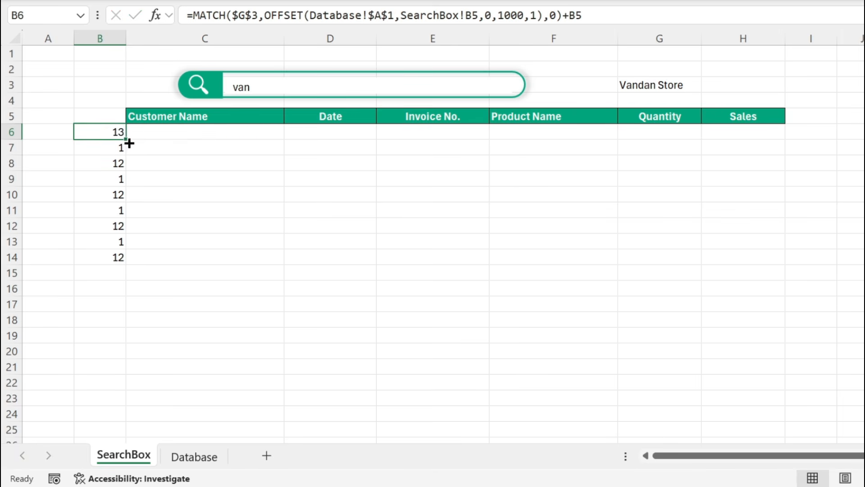
pyautogui.moveTo(126, 140); pyautogui.dragTo(135, 311)
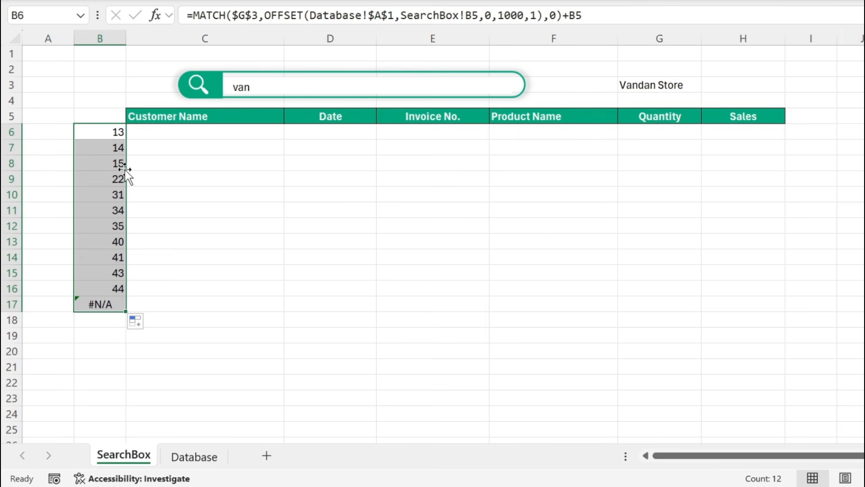
# Step: Compare the row numbers in column B with the Vandan Store rows on the Database sheet, and return to SearchBox
pyautogui.click(197, 456)
pyautogui.click(126, 258)
pyautogui.click(107, 276)
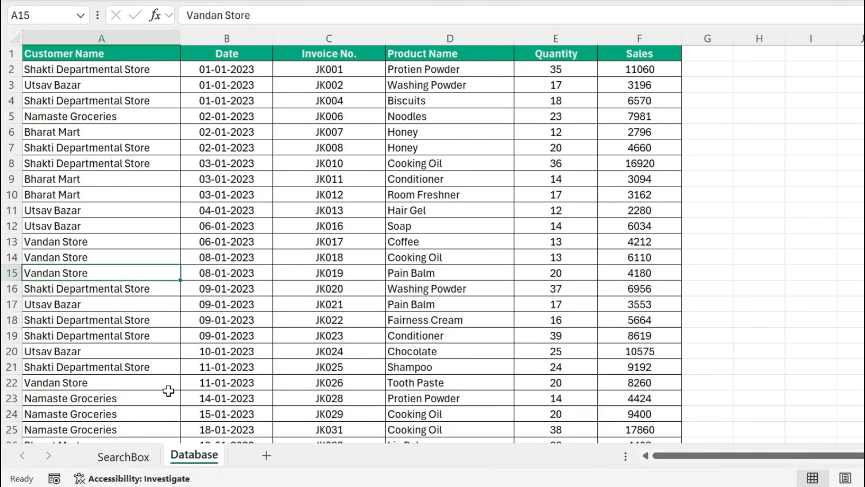
pyautogui.click(114, 386)
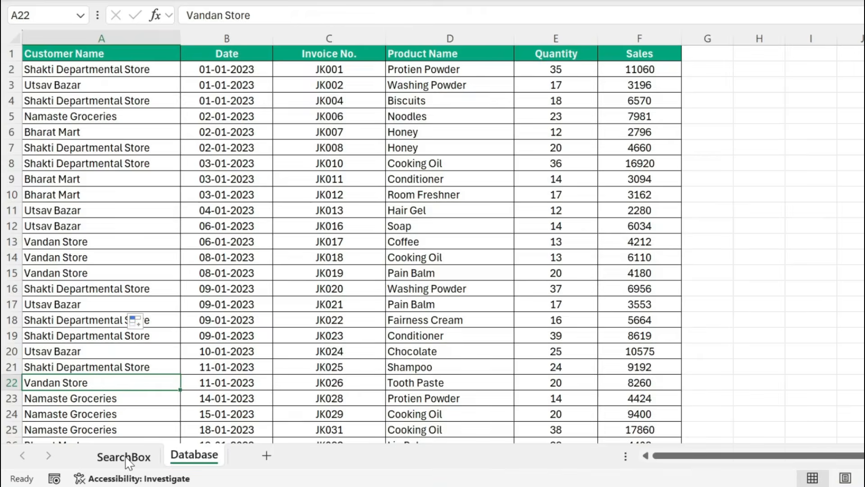
pyautogui.click(120, 456)
# Step: Extend the column B formula to row 25 and wrap the B6 formula in IFERROR with "" as the error value
pyautogui.moveTo(125, 311); pyautogui.dragTo(133, 432)
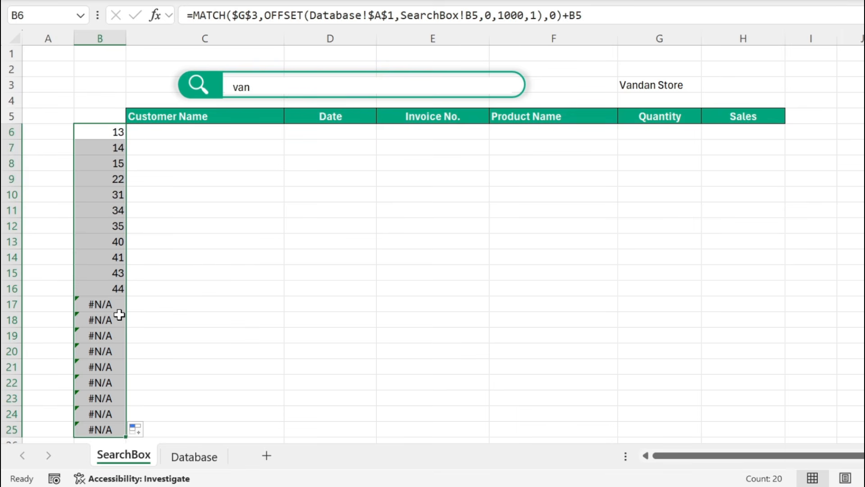
pyautogui.click(582, 15)
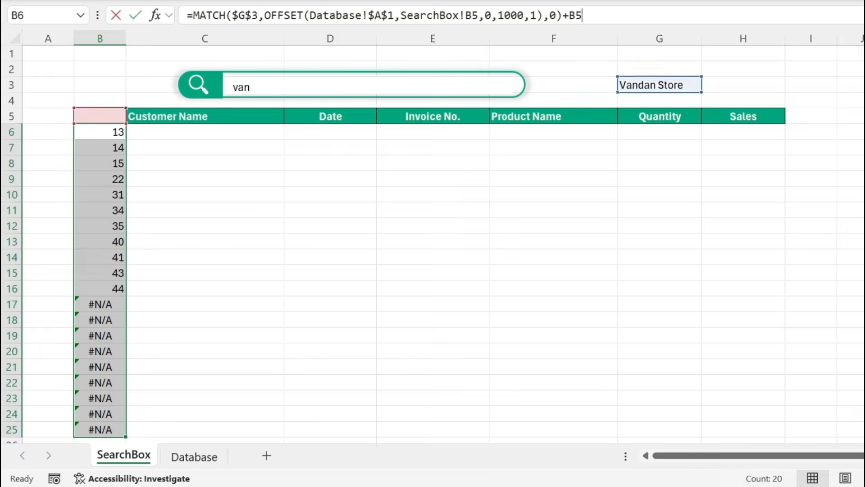
pyautogui.click(193, 15)
pyautogui.write('if')
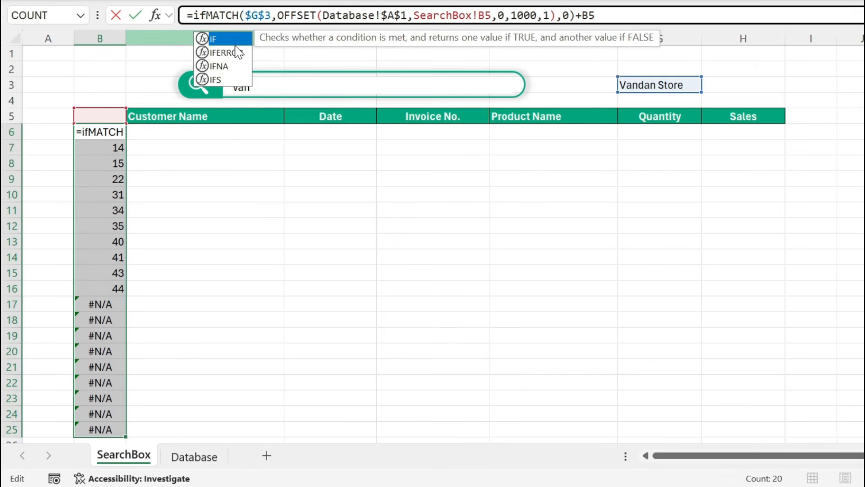
pyautogui.doubleClick(225, 53)
pyautogui.write(',')
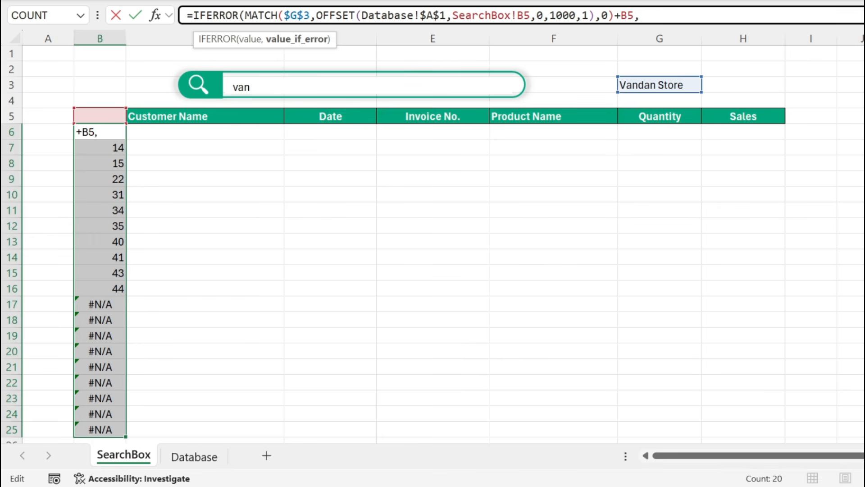
pyautogui.write('"")')
pyautogui.press('Return')
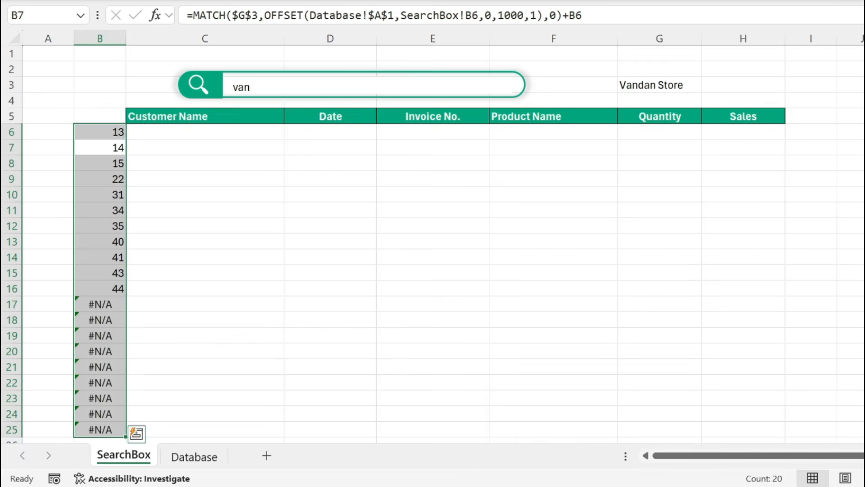
# Step: Fill the IFERROR formula from B6 down column B over all the #N/A rows
pyautogui.click(113, 131)
pyautogui.moveTo(125, 139); pyautogui.dragTo(148, 433)
pyautogui.click(164, 234)
pyautogui.hotkey('ctrl', 'Up')
pyautogui.hotkey('ctrl', 'Up')
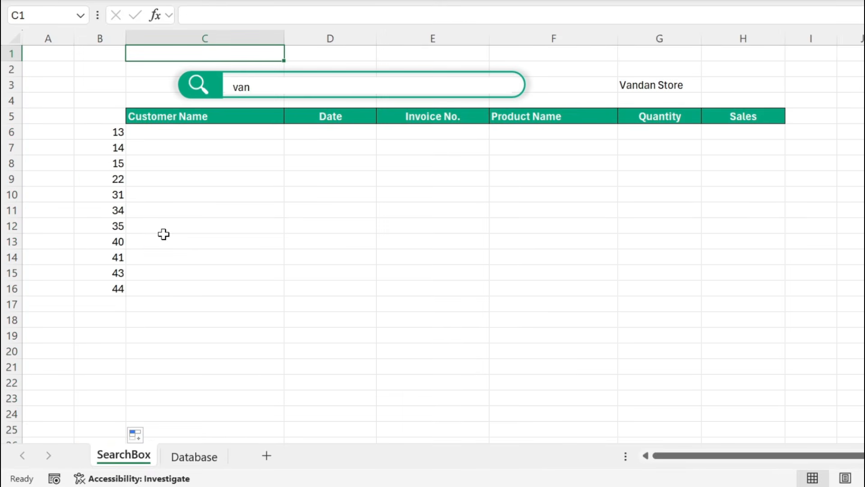
# Step: Start an INDEX formula in cell C6 with column Database!A:A as the array
pyautogui.click(222, 137)
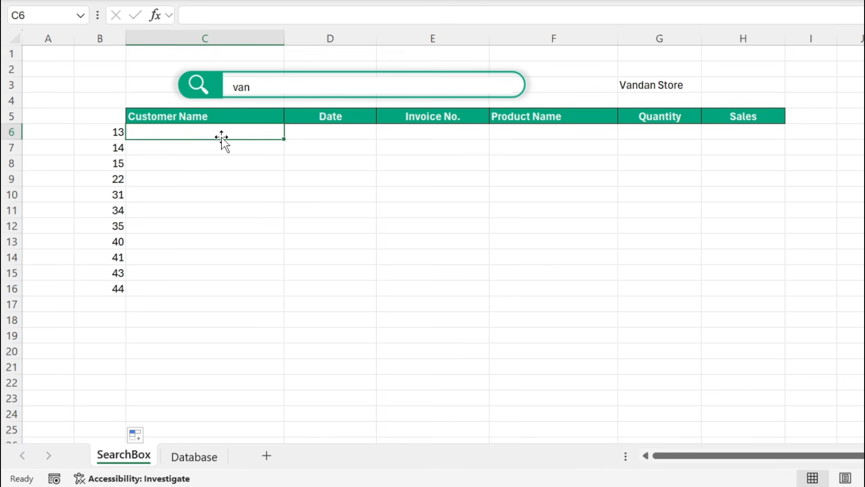
pyautogui.write('=ind')
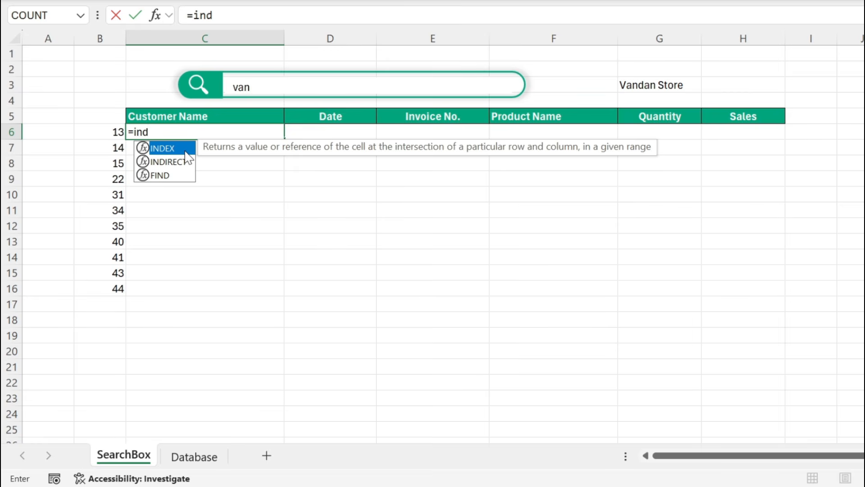
pyautogui.press('Tab')
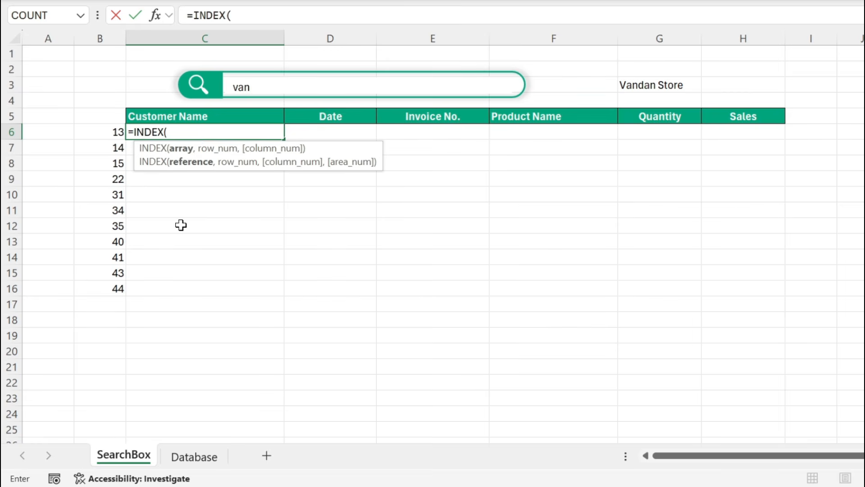
pyautogui.click(196, 456)
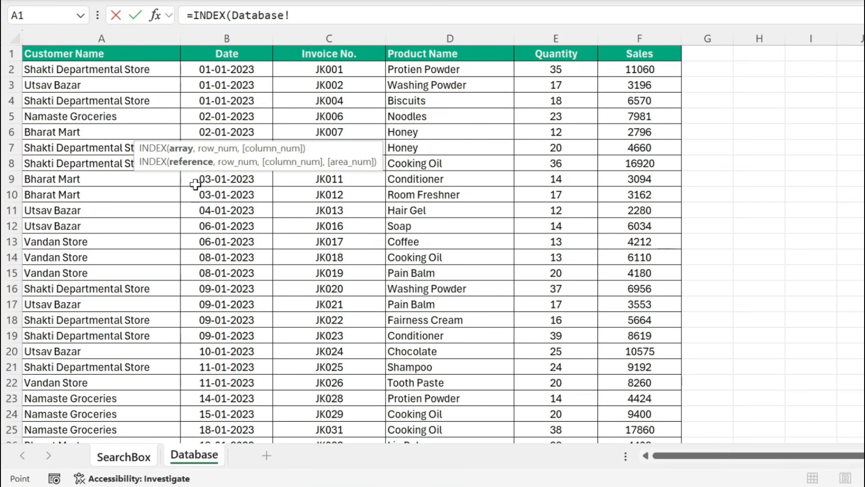
pyautogui.click(171, 40)
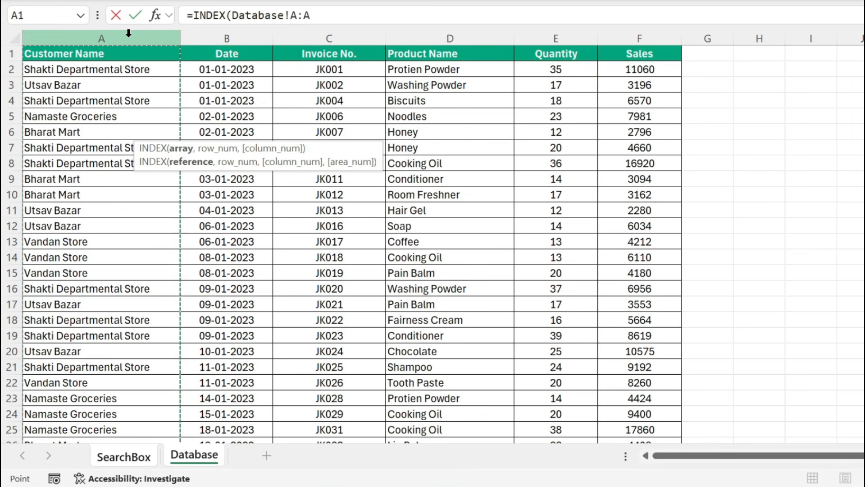
pyautogui.write(',')
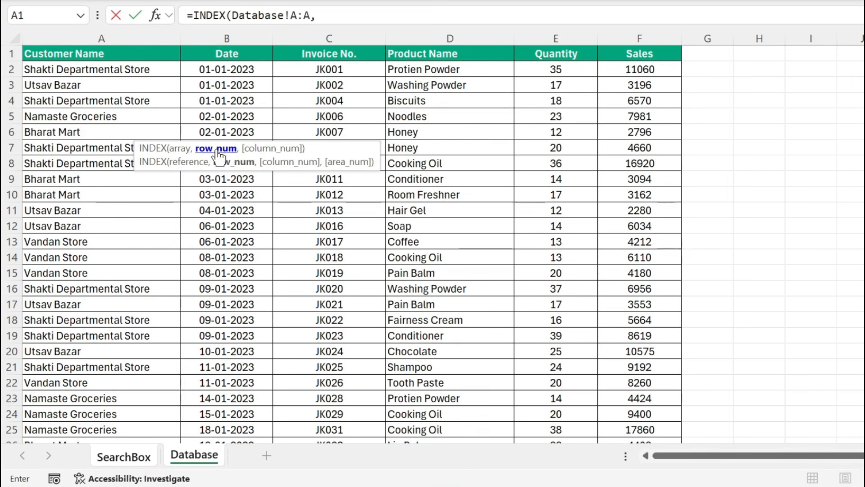
# Step: Complete the INDEX formula in C6 with the column-locked reference SearchBox!$B6 as the row number
pyautogui.click(124, 458)
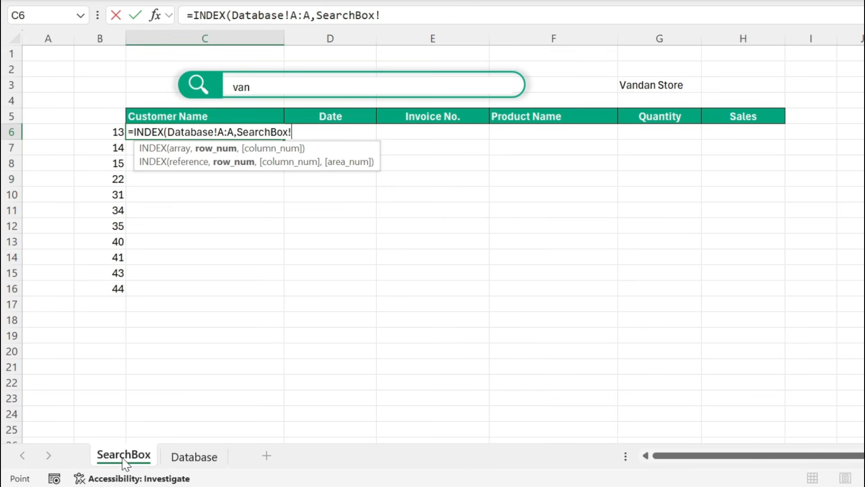
pyautogui.click(113, 132)
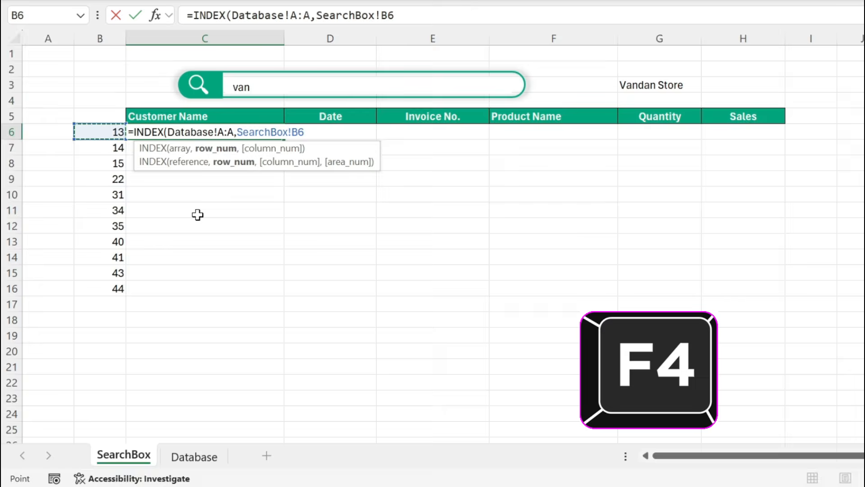
pyautogui.press('F4')
pyautogui.press('F4')
pyautogui.press('F4')
pyautogui.write(')')
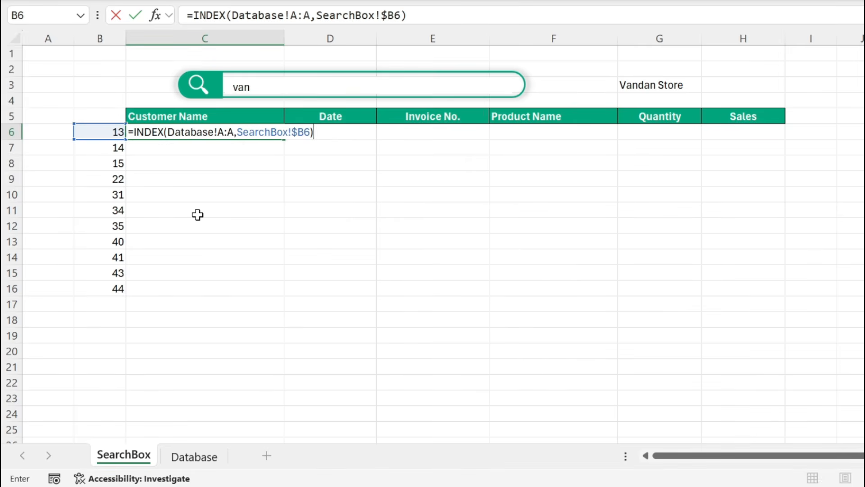
pyautogui.press('Return')
# Step: Fill the INDEX formula from C6 across to the Sales column and down to row 21
pyautogui.click(209, 131)
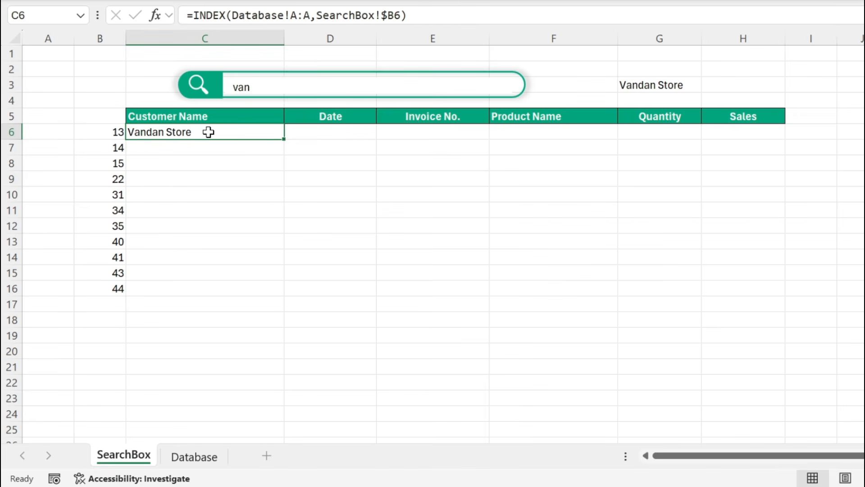
pyautogui.moveTo(284, 139); pyautogui.dragTo(791, 170)
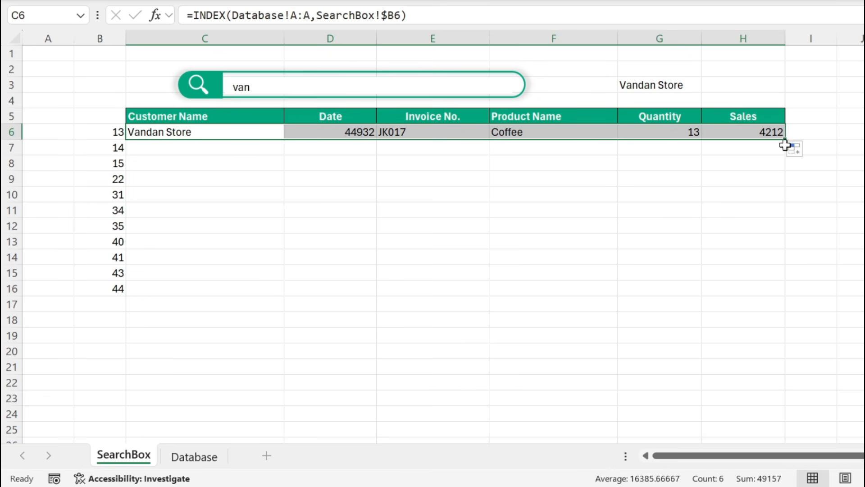
pyautogui.moveTo(785, 140); pyautogui.dragTo(832, 367)
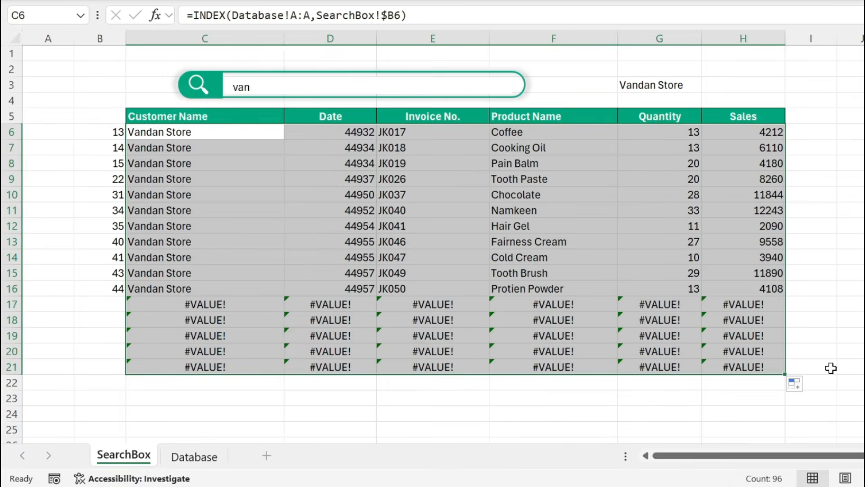
pyautogui.click(499, 209)
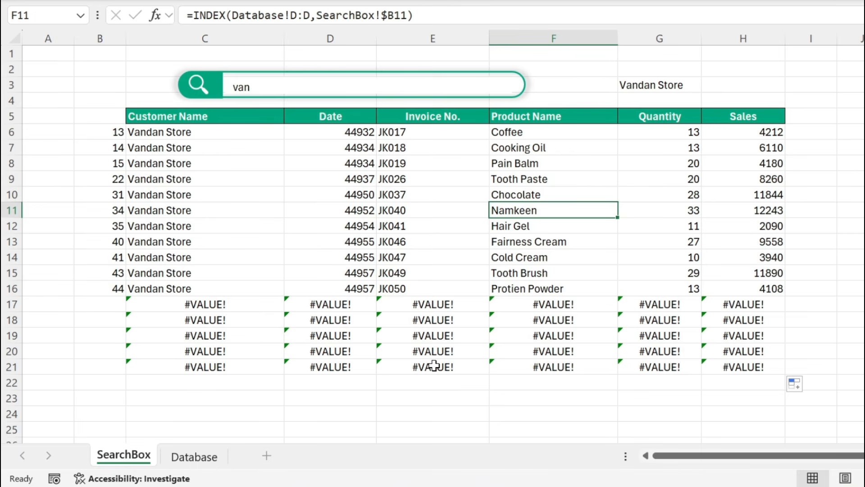
pyautogui.click(217, 136)
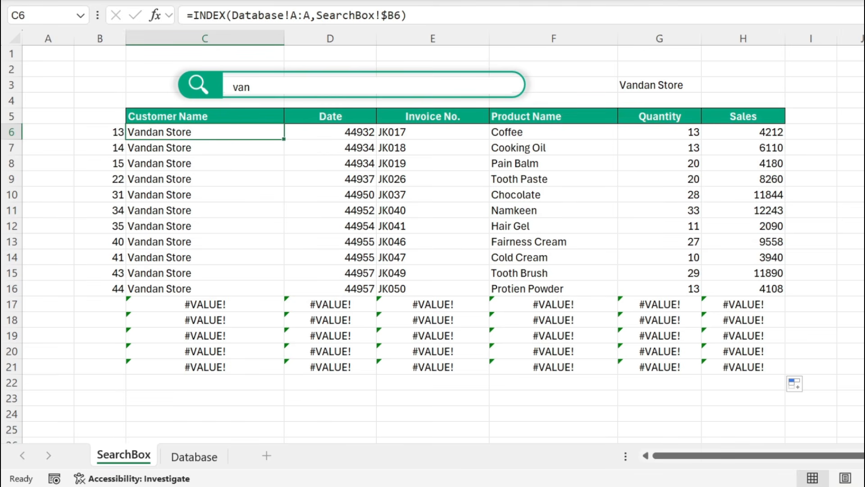
# Step: Wrap the INDEX formula in C6 in IFERROR with "" as the value if error
pyautogui.click(191, 15)
pyautogui.write('if')
pyautogui.press('Down')
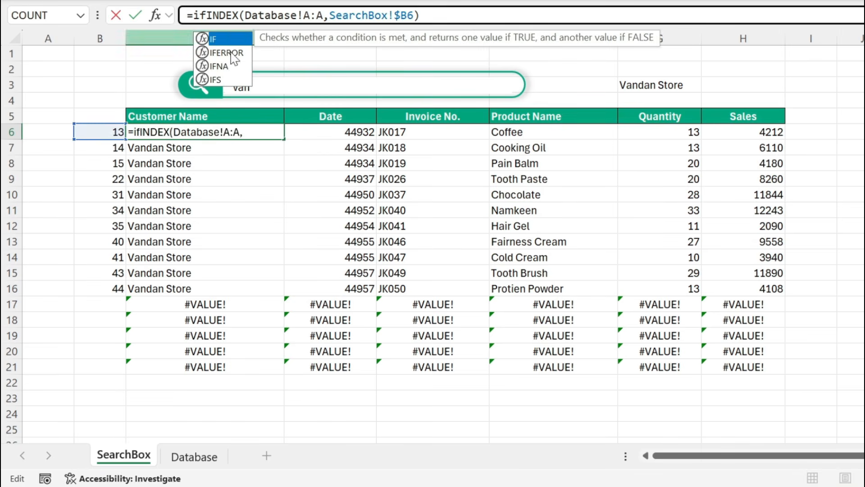
pyautogui.press('Tab')
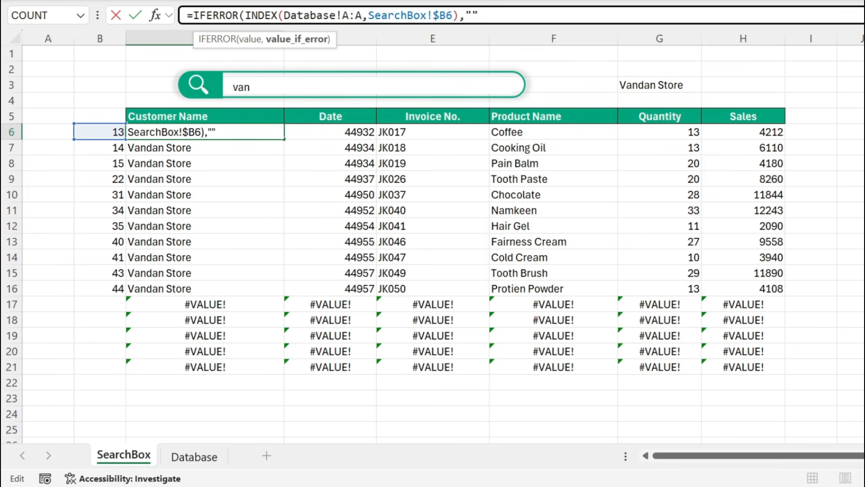
pyautogui.write(')')
pyautogui.press('Return')
# Step: Fill the IFERROR formula from C6 across to the Sales column and down to row 22
pyautogui.click(272, 131)
pyautogui.moveTo(287, 140); pyautogui.dragTo(769, 168)
pyautogui.moveTo(786, 139); pyautogui.dragTo(799, 389)
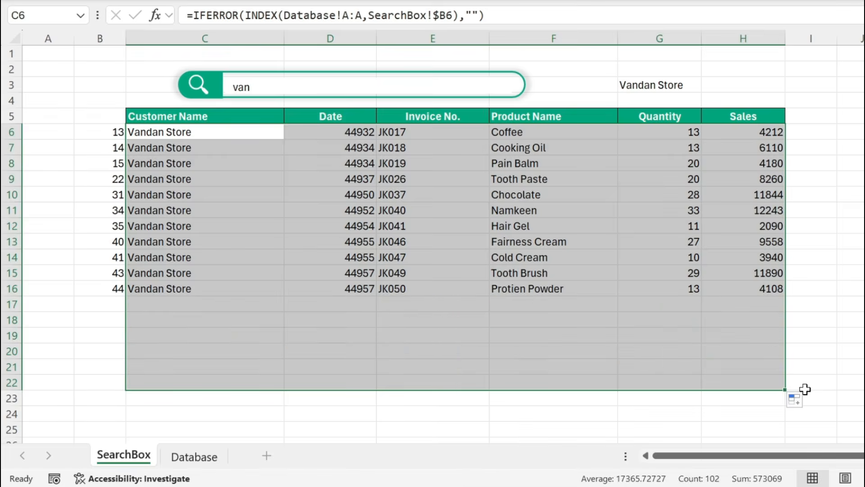
pyautogui.click(626, 333)
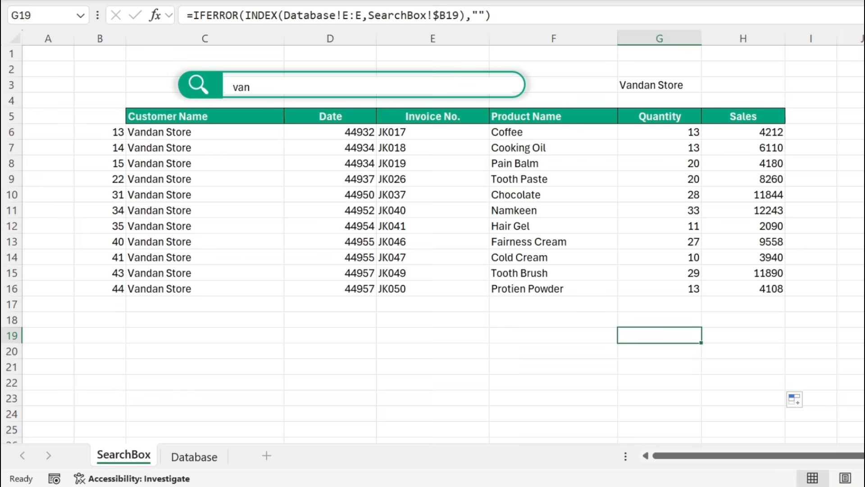
# Step: Test the search box with the terms "nam" and "van", leaving the box empty
pyautogui.click(250, 86)
pyautogui.press('BackSpace')
pyautogui.press('BackSpace')
pyautogui.press('BackSpace')
pyautogui.write('nam')
pyautogui.press('BackSpace')
pyautogui.press('BackSpace')
pyautogui.press('BackSpace')
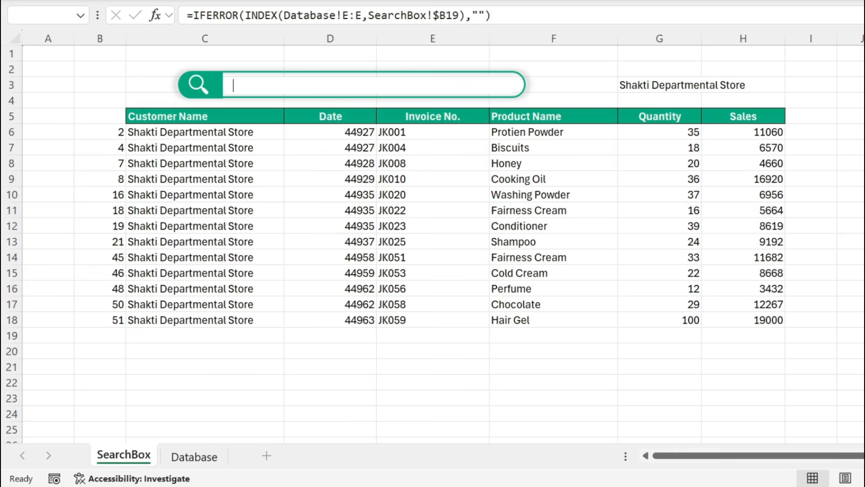
pyautogui.write('van')
pyautogui.press('BackSpace')
pyautogui.press('BackSpace')
pyautogui.press('BackSpace')
# Step: Nest the C6 formula in an IF that tests D3="" and returns "" when true
pyautogui.click(181, 134)
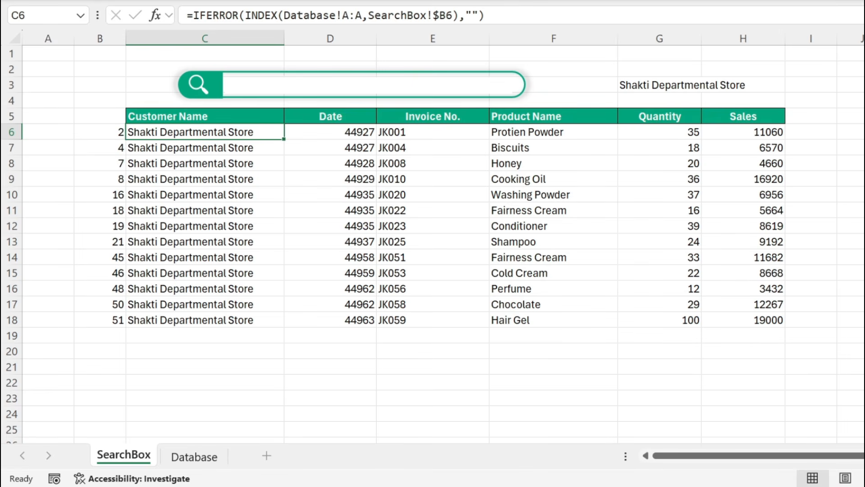
pyautogui.click(193, 16)
pyautogui.write('if')
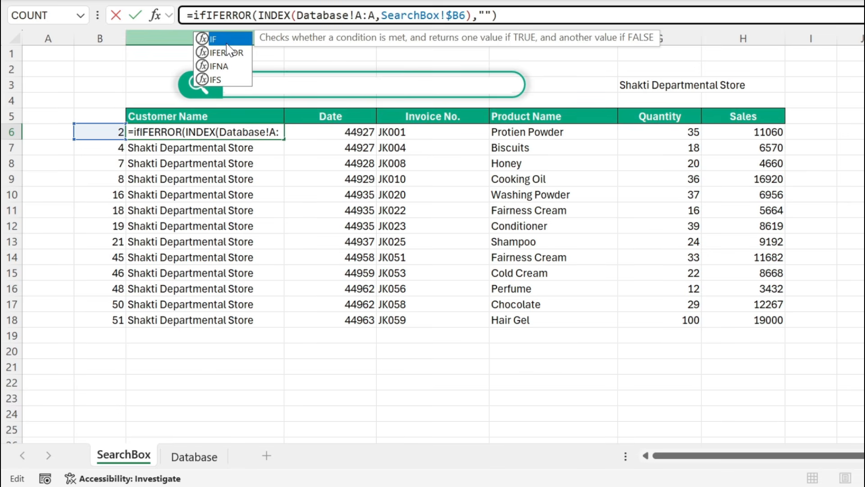
pyautogui.press('Tab')
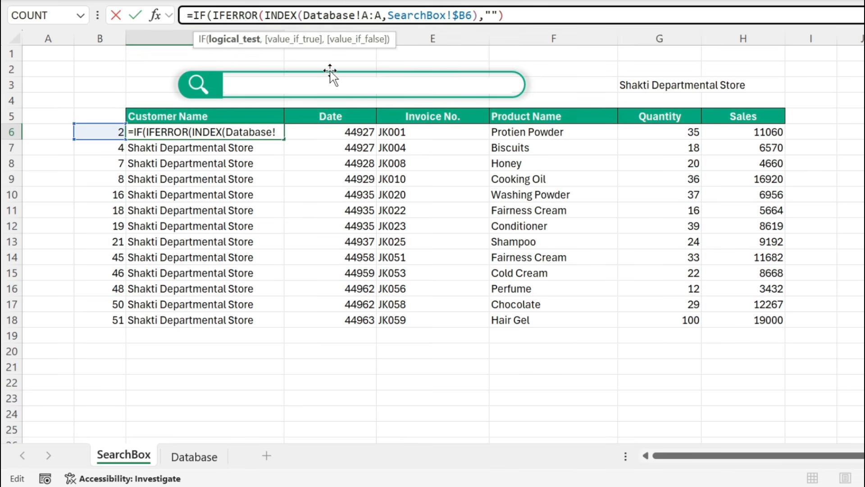
pyautogui.write('D3')
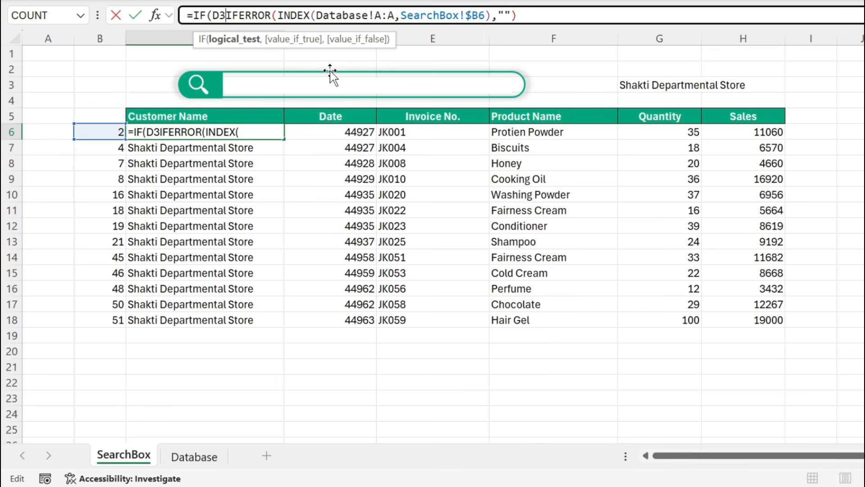
pyautogui.write('=')
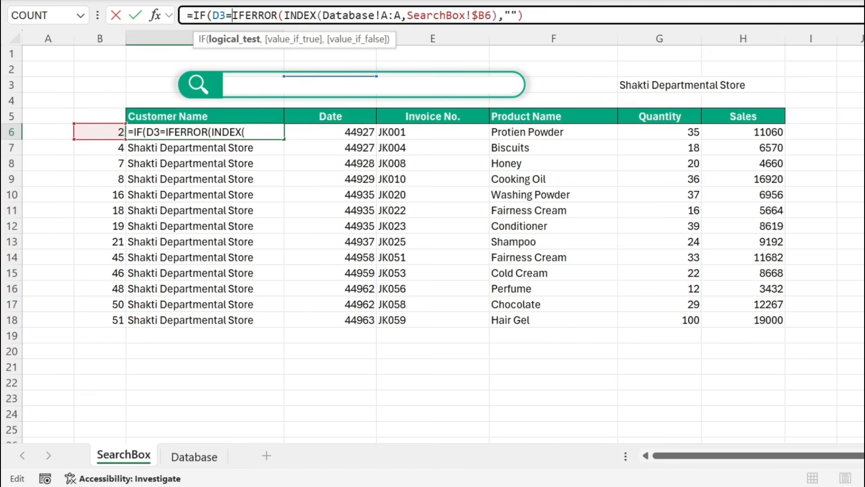
pyautogui.write('""')
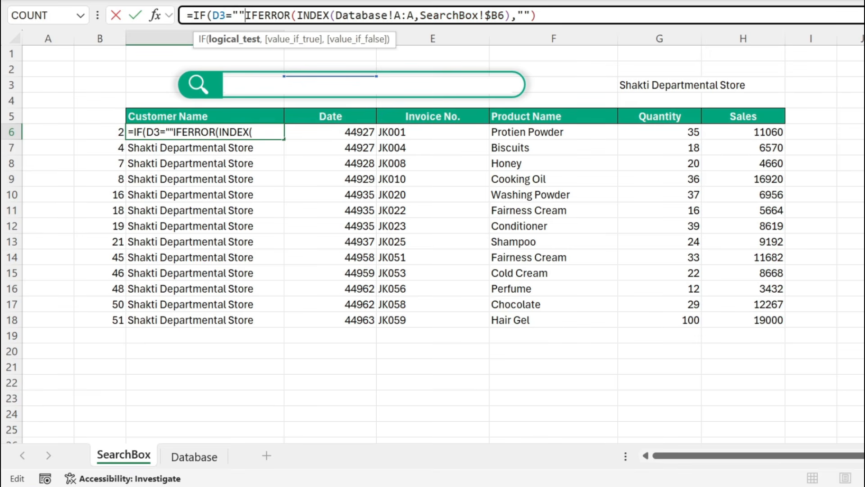
pyautogui.write(',""')
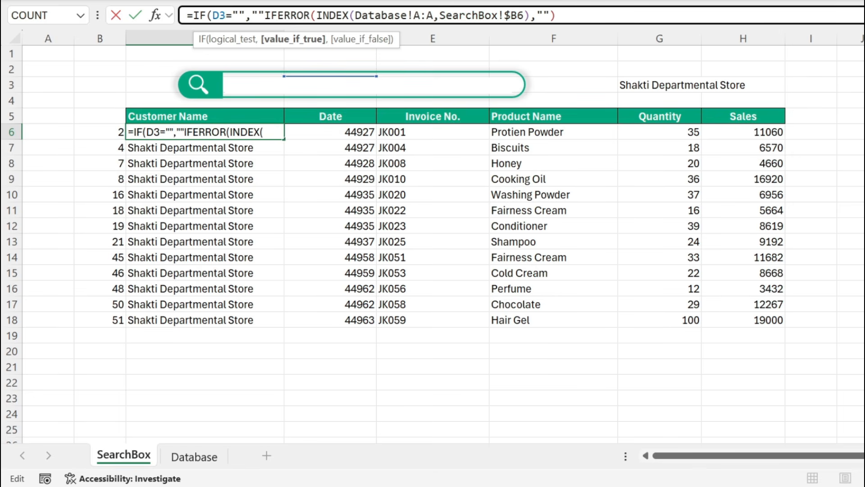
pyautogui.write(',')
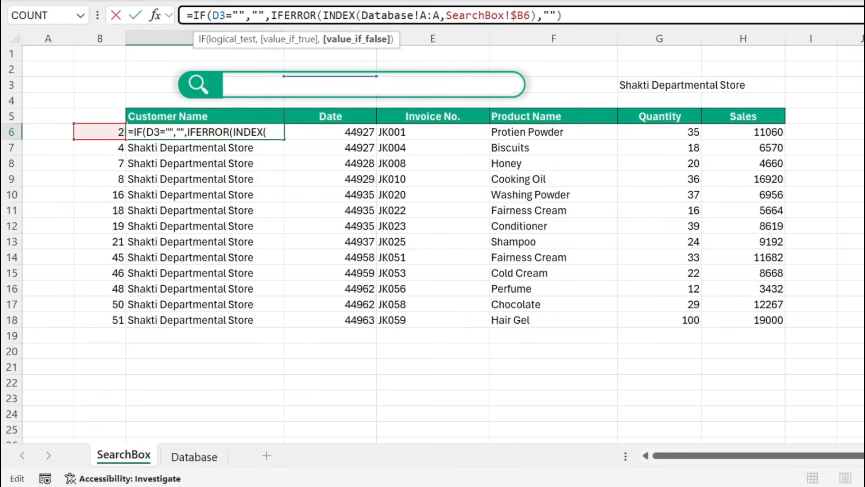
# Step: Make the D3 reference absolute as $D$3 and complete the IF formula in C6
pyautogui.moveTo(212, 16); pyautogui.dragTo(226, 16)
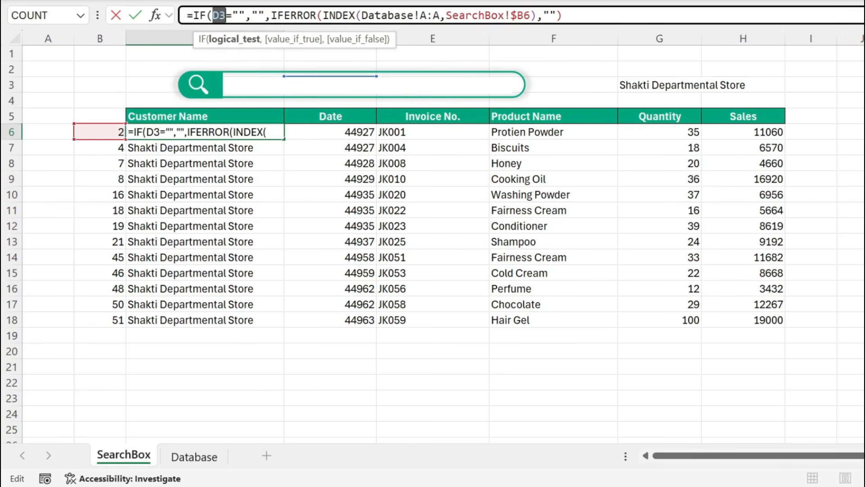
pyautogui.press('F4')
pyautogui.click(577, 16)
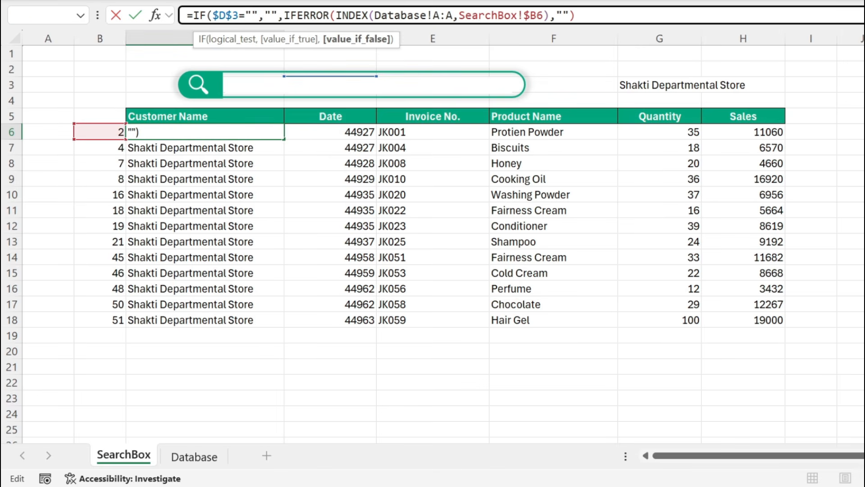
pyautogui.write(')')
pyautogui.press('Return')
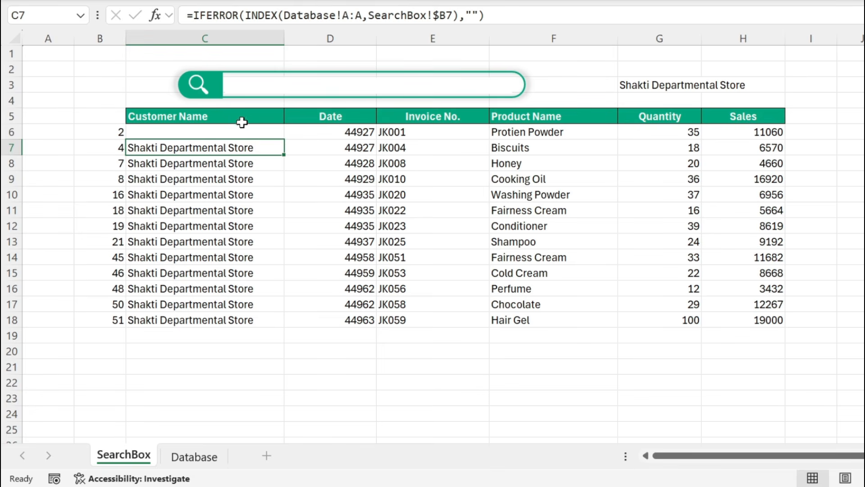
# Step: Fill the IF formula from C6 across to the Sales column and down to row 34
pyautogui.click(221, 130)
pyautogui.moveTo(284, 140); pyautogui.dragTo(754, 187)
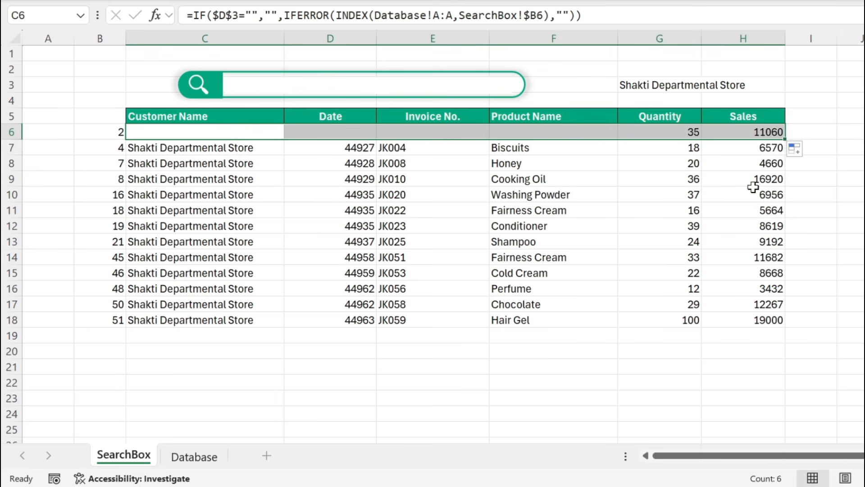
pyautogui.moveTo(786, 138); pyautogui.dragTo(792, 426)
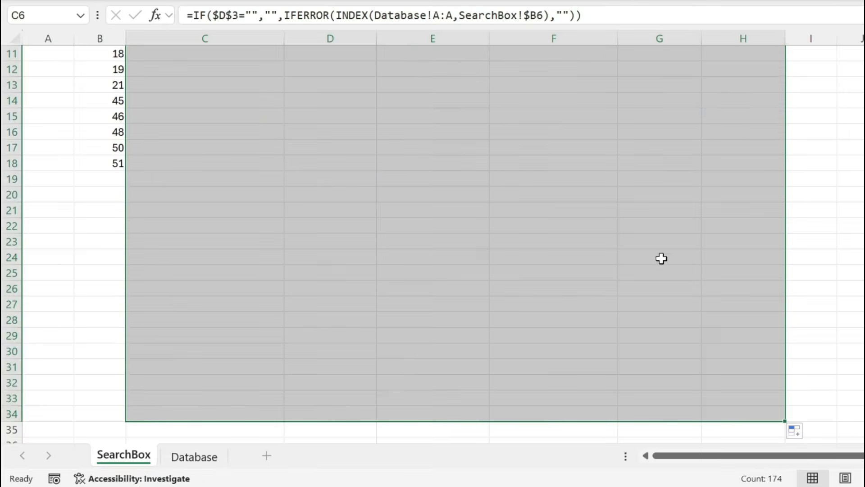
# Step: Test the search box with "van" and replace that term with "bha"
pyautogui.click(659, 254)
pyautogui.hotkey('ctrl', 'Up')
pyautogui.hotkey('ctrl', 'Up')
pyautogui.hotkey('ctrl', 'Up')
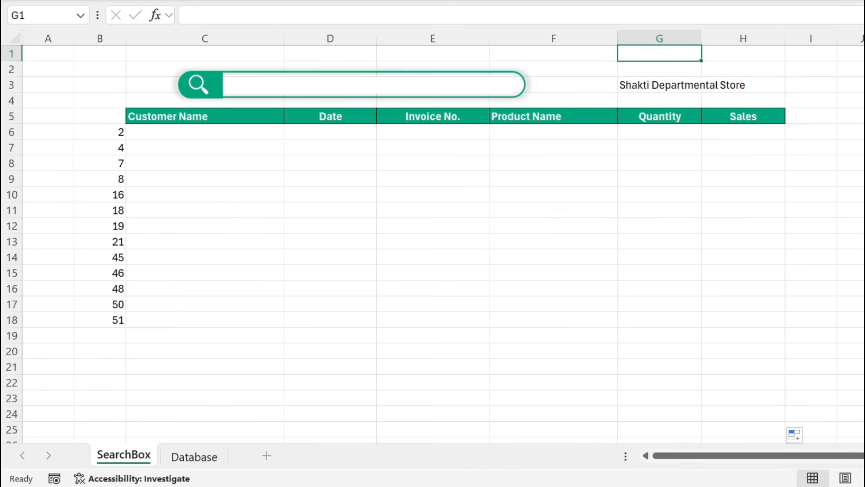
pyautogui.click(346, 80)
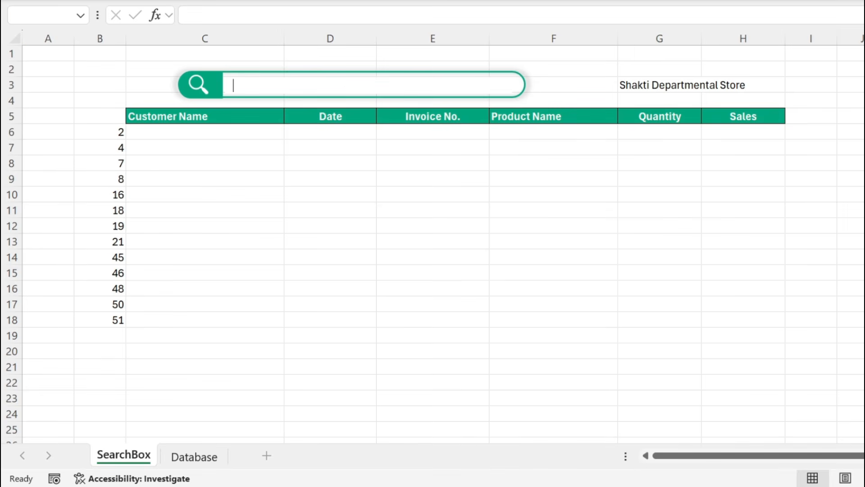
pyautogui.write('van')
pyautogui.press('BackSpace')
pyautogui.press('BackSpace')
pyautogui.press('BackSpace')
pyautogui.write('bha')
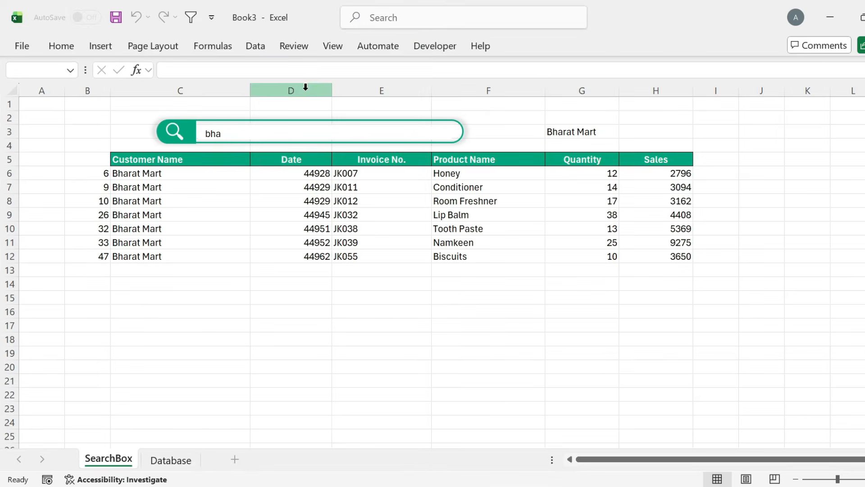
# Step: Format column D as a date and centre its contents
pyautogui.click(306, 88)
pyautogui.click(63, 49)
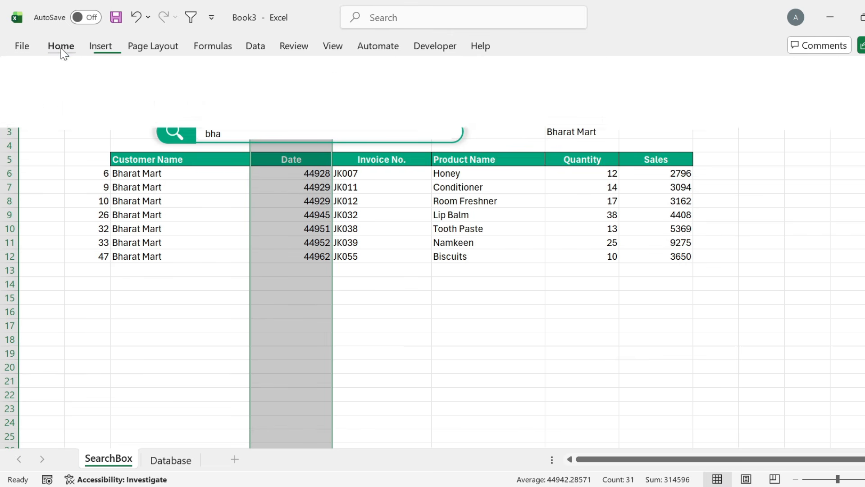
pyautogui.click(465, 67)
pyautogui.click(475, 230)
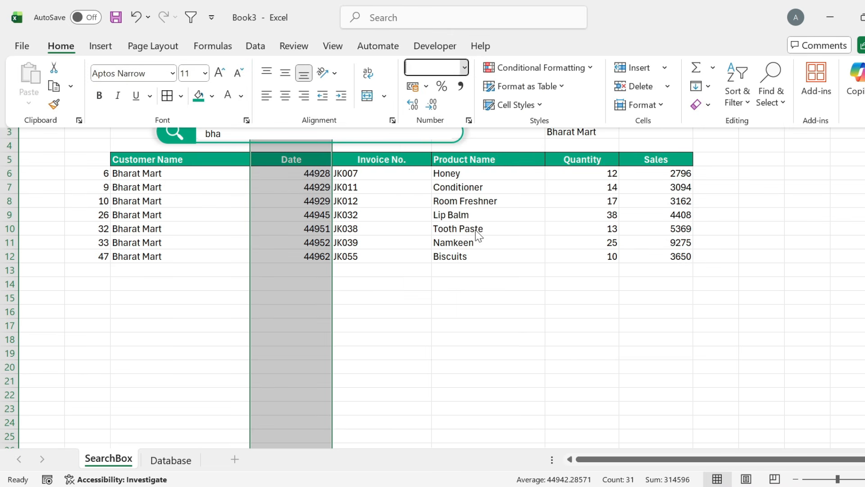
pyautogui.click(284, 103)
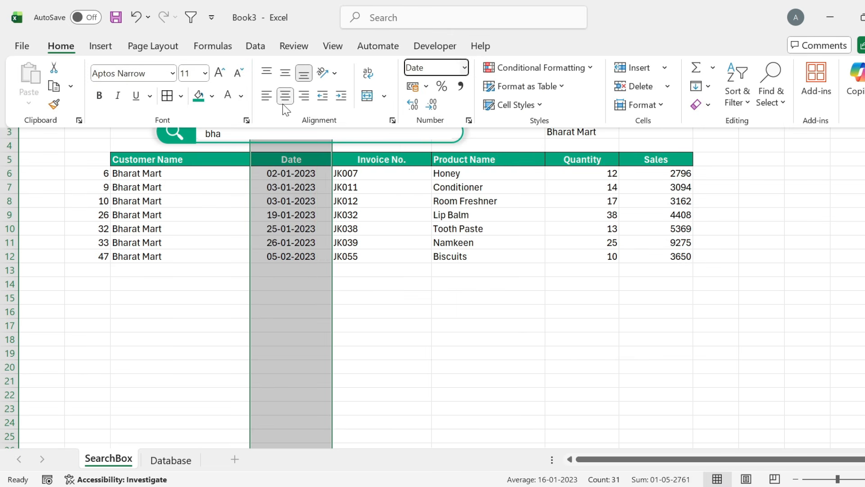
# Step: Centre the contents of the Invoice No., Quantity and Sales columns (E, G and H)
pyautogui.click(381, 90)
pyautogui.moveTo(590, 89); pyautogui.dragTo(626, 88)
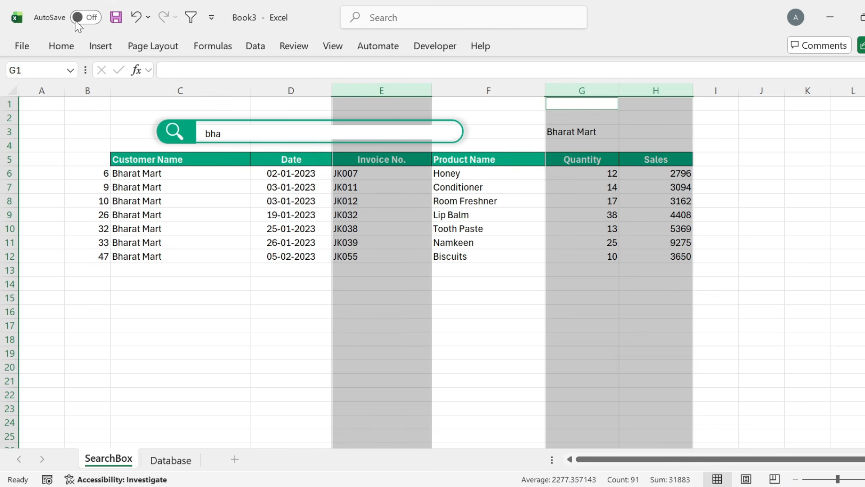
pyautogui.click(50, 47)
pyautogui.click(291, 101)
pyautogui.click(488, 269)
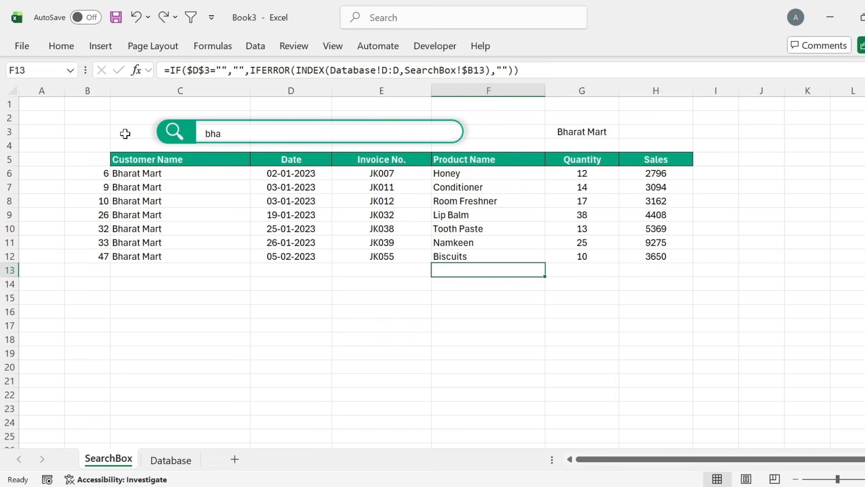
# Step: Fill the whole of row 1 with the green used for the table header
pyautogui.click(9, 103)
pyautogui.click(61, 46)
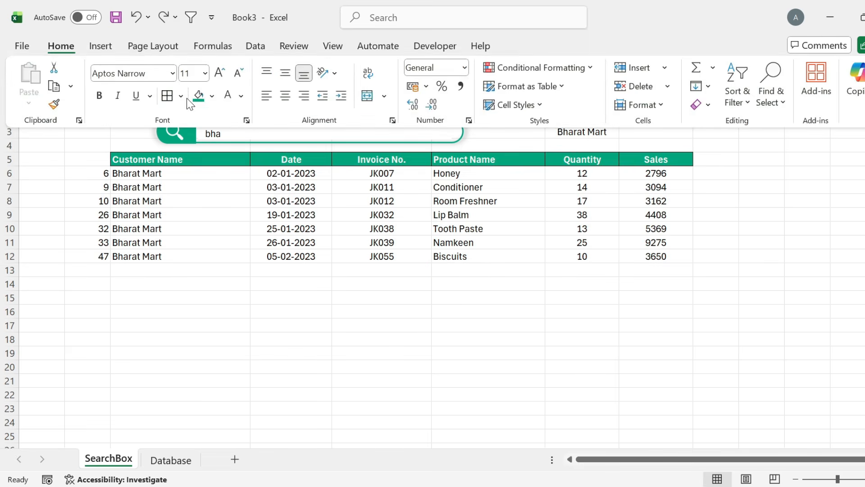
pyautogui.click(198, 96)
# Step: Merge and centre cells C1 to H1
pyautogui.click(132, 102)
pyautogui.hotkey('shift', 'Right')
pyautogui.hotkey('shift', 'Right')
pyautogui.hotkey('shift', 'Right')
pyautogui.hotkey('shift', 'Right')
pyautogui.hotkey('shift', 'Right')
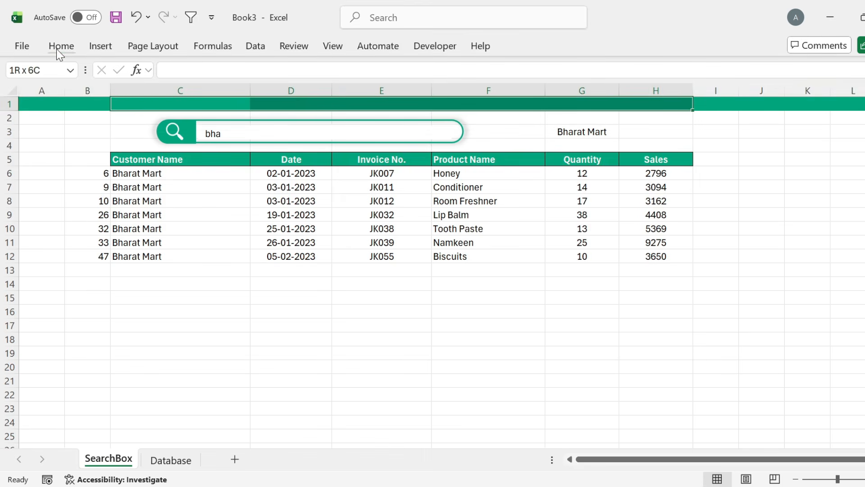
pyautogui.click(60, 47)
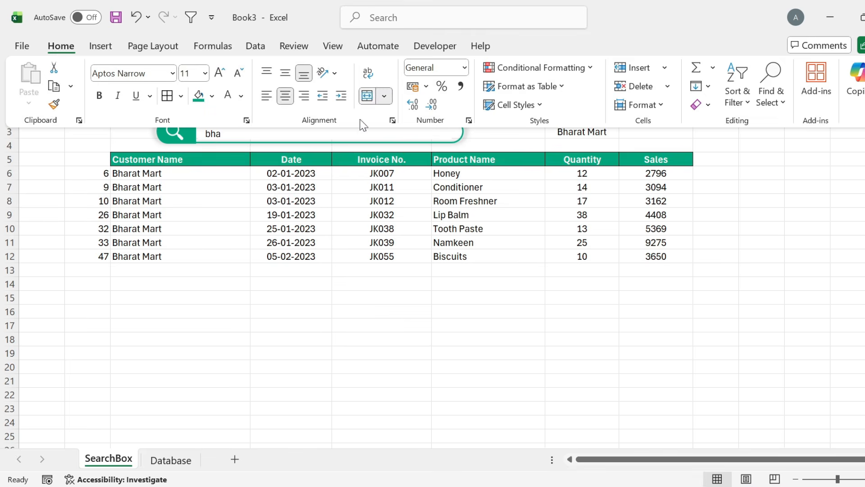
# Step: Enter the title "Dynamic Search using MATCH & OFFSET" in the merged cell C1
pyautogui.write('D')
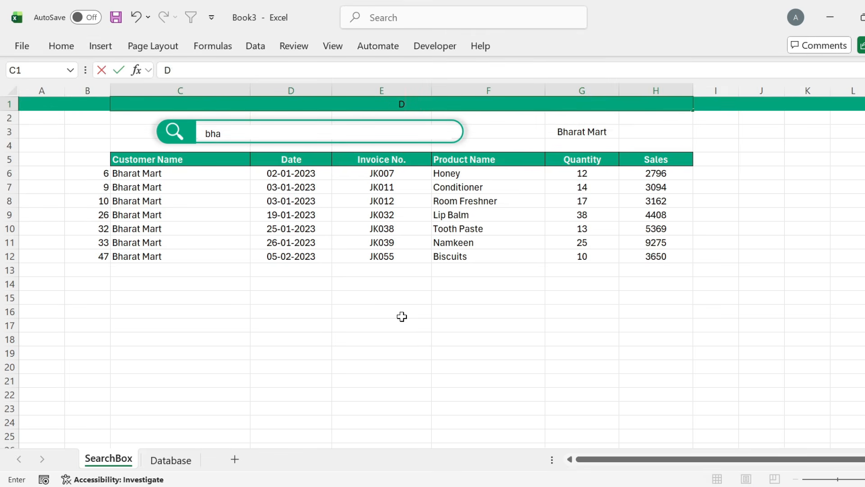
pyautogui.write('ynamic Search using')
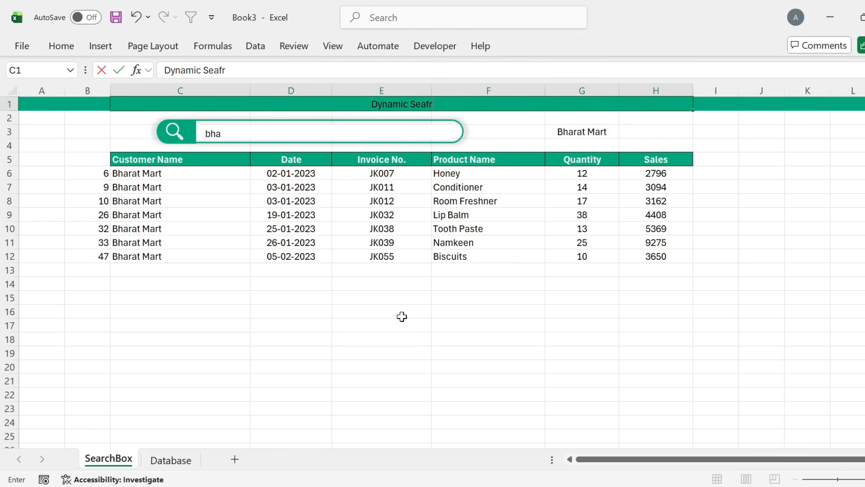
pyautogui.write(' MAT')
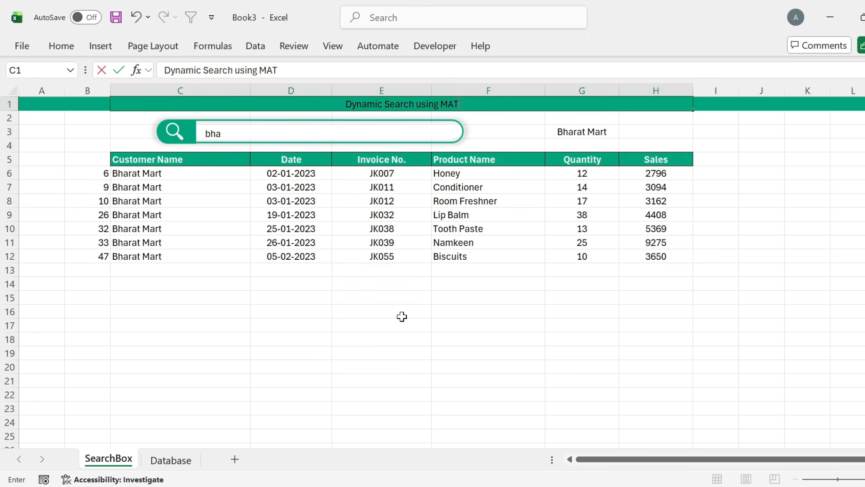
pyautogui.write('CH & OFFSET')
pyautogui.hotkey('ctrl', 'Return')
# Step: Format the title in C1 as bold white text and enlarge its font by two sizes
pyautogui.hotkey('ctrl', 'F1')
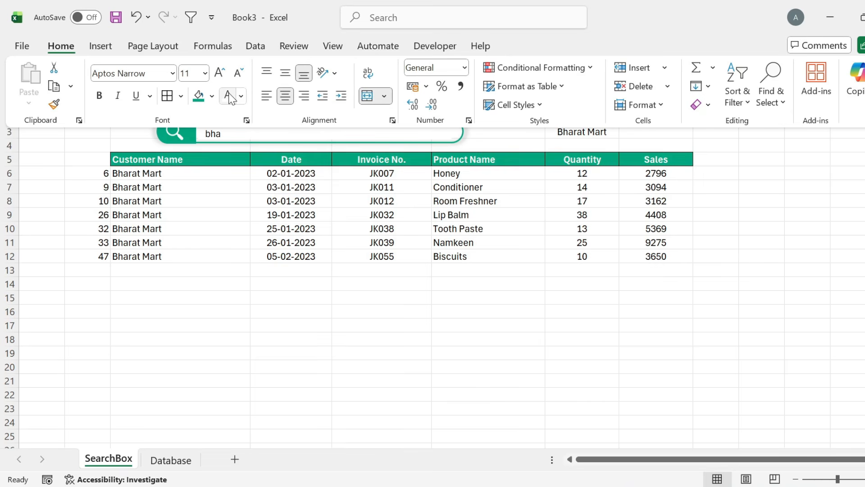
pyautogui.click(218, 72)
pyautogui.click(218, 71)
pyautogui.click(241, 260)
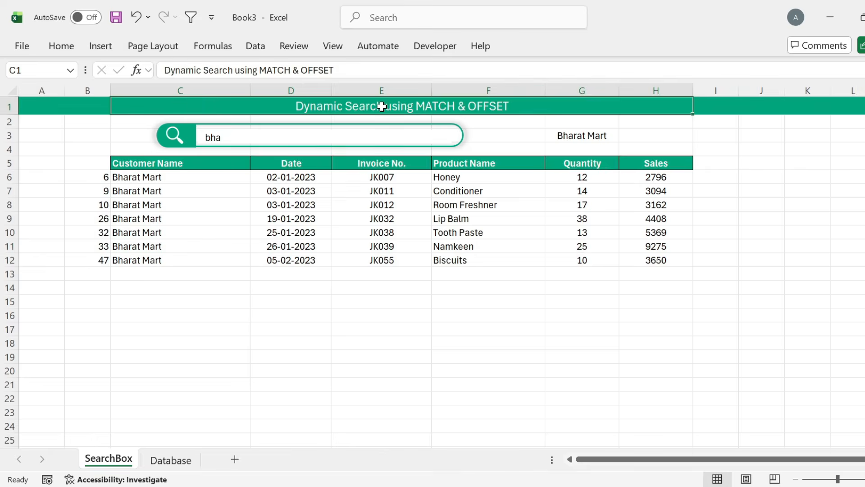
pyautogui.click(487, 329)
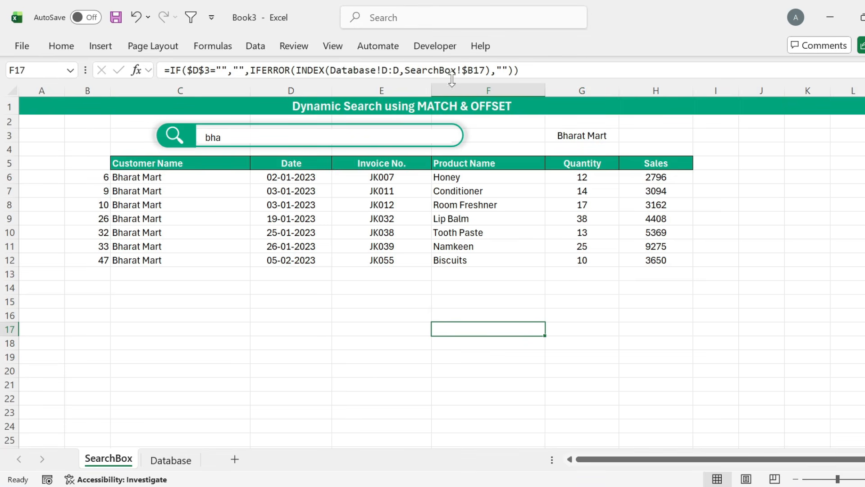
# Step: Turn off the gridlines on the SearchBox sheet
pyautogui.click(339, 47)
pyautogui.click(321, 86)
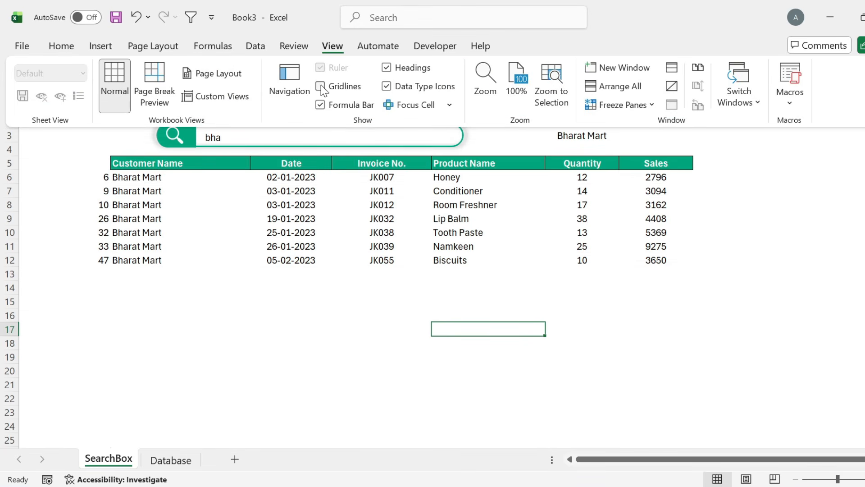
pyautogui.click(352, 334)
# Step: Hide column B, which holds the helper row numbers
pyautogui.click(88, 90)
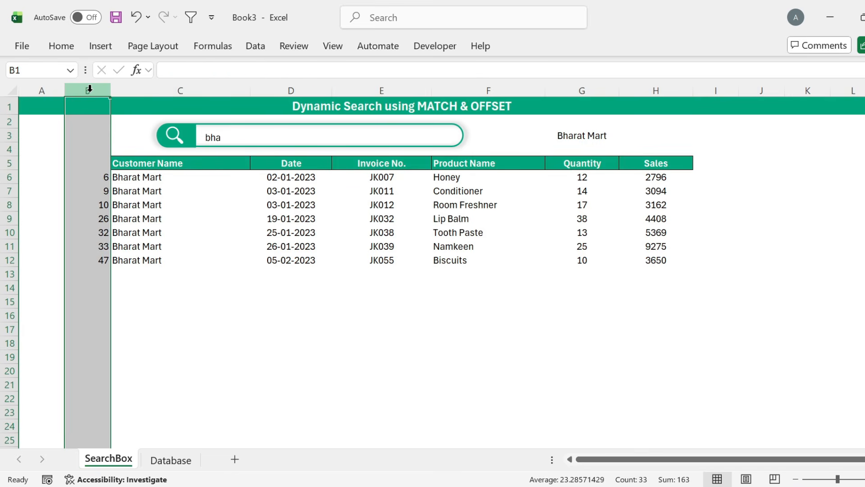
pyautogui.rightClick(90, 89)
pyautogui.click(149, 342)
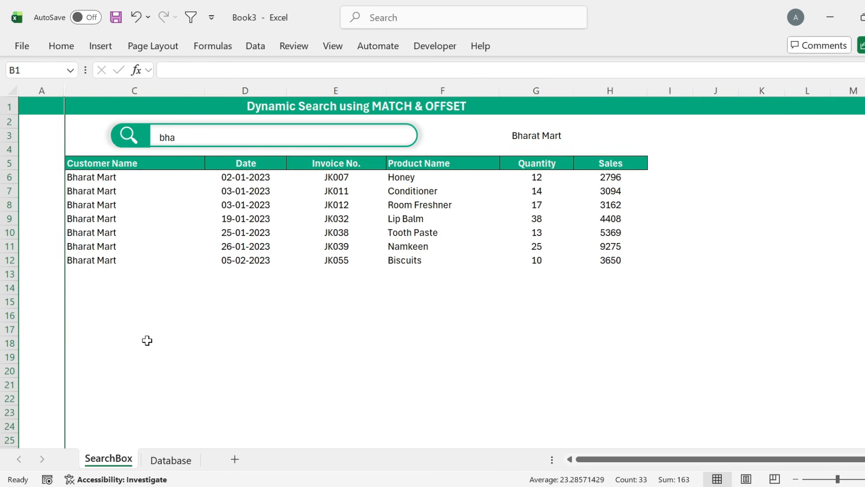
# Step: Change the font colour of the VLOOKUP result in G3 to white so it blends into the sheet
pyautogui.click(532, 135)
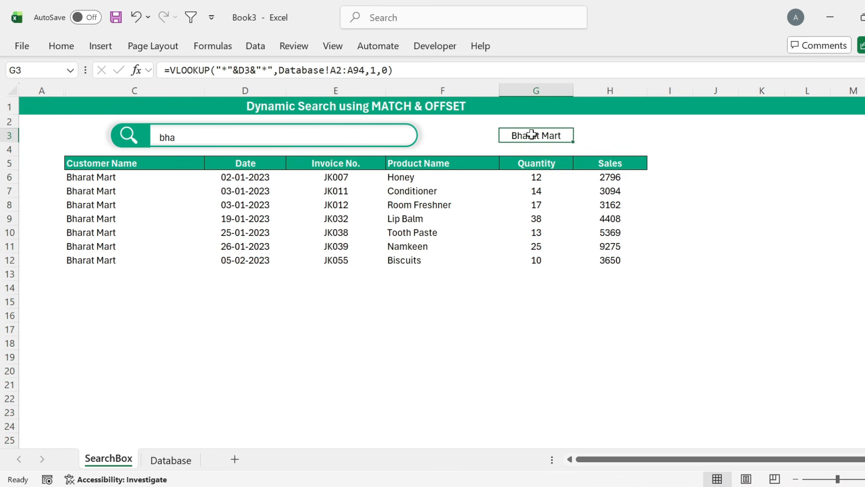
pyautogui.click(67, 47)
pyautogui.click(228, 95)
pyautogui.click(502, 324)
pyautogui.click(501, 324)
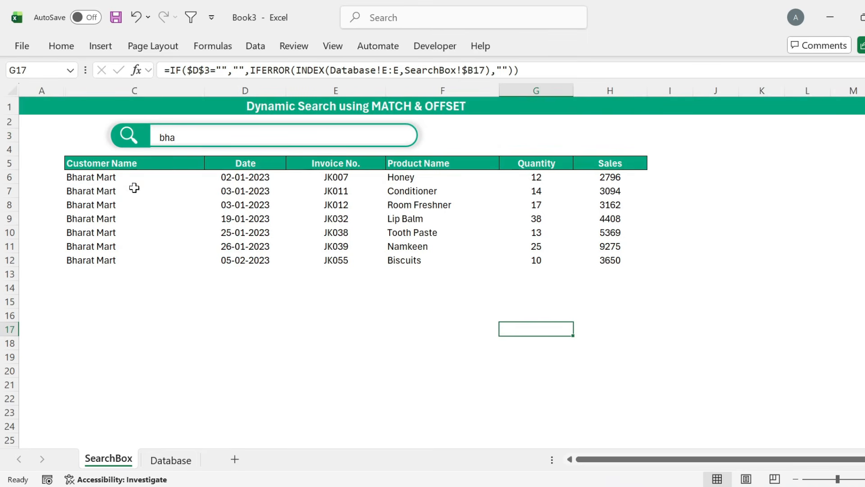
# Step: Set up a conditional formatting rule for C6:H64 that formats only cells with No Blanks
pyautogui.click(94, 179)
pyautogui.hotkey('ctrl', 'shift', 'Right')
pyautogui.hotkey('shift', 'Down')
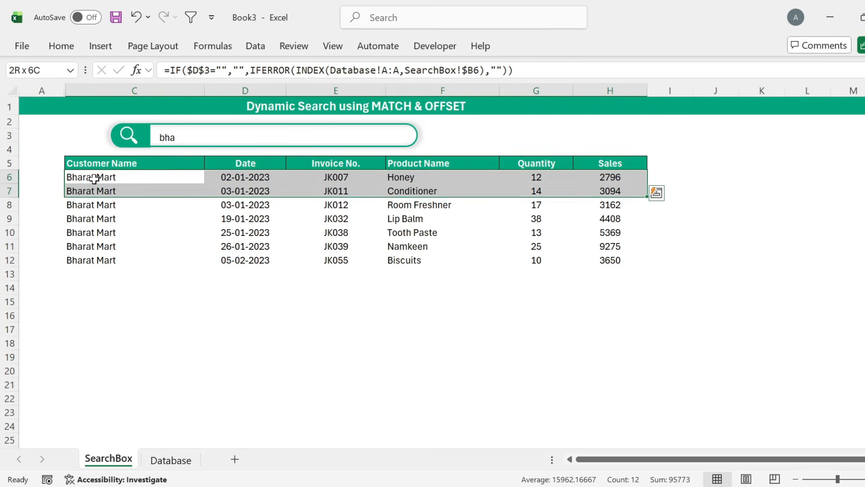
pyautogui.hotkey('shift', 'Down')
pyautogui.hotkey('shift', 'Down')
pyautogui.hotkey('shift', 'Down')
pyautogui.hotkey('shift', 'Down')
pyautogui.hotkey('shift', 'Down')
pyautogui.hotkey('shift', 'Down')
pyautogui.hotkey('shift', 'Down')
pyautogui.hotkey('shift', 'Down')
pyautogui.hotkey('shift', 'Down')
pyautogui.hotkey('shift', 'Down')
pyautogui.hotkey('shift', 'Down')
pyautogui.hotkey('shift', 'Down')
pyautogui.hotkey('shift', 'Down')
pyautogui.hotkey('shift', 'Down')
pyautogui.hotkey('shift', 'Down')
pyautogui.hotkey('shift', 'Down')
pyautogui.hotkey('shift', 'Down')
pyautogui.hotkey('shift', 'Down')
pyautogui.hotkey('shift', 'Down')
pyautogui.hotkey('shift', 'Down')
pyautogui.hotkey('shift', 'Down')
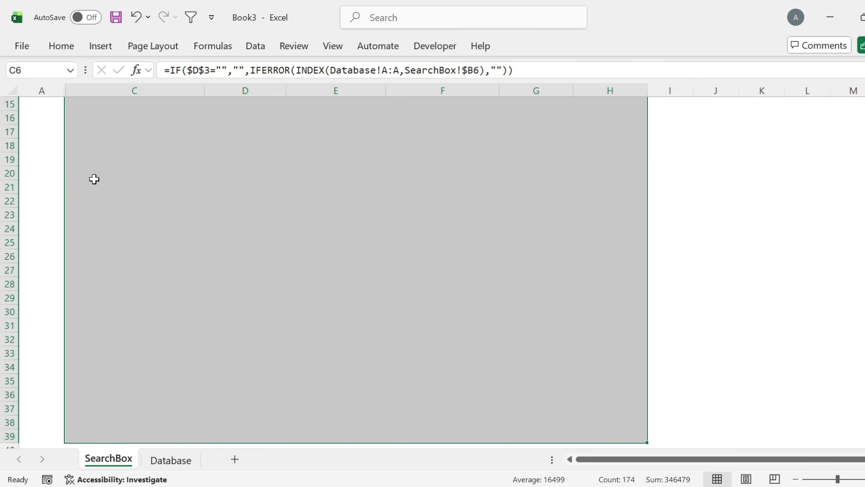
pyautogui.hotkey('shift', 'Down')
pyautogui.hotkey('shift', 'Down')
pyautogui.hotkey('shift', 'Down')
pyautogui.hotkey('shift', 'Down')
pyautogui.hotkey('shift', 'Down')
pyautogui.hotkey('shift', 'Down')
pyautogui.hotkey('shift', 'Down')
pyautogui.hotkey('shift', 'Down')
pyautogui.hotkey('shift', 'Down')
pyautogui.hotkey('shift', 'Down')
pyautogui.hotkey('shift', 'Down')
pyautogui.hotkey('shift', 'Down')
pyautogui.hotkey('shift', 'Down')
pyautogui.hotkey('shift', 'Down')
pyautogui.hotkey('shift', 'Down')
pyautogui.hotkey('shift', 'Down')
pyautogui.hotkey('shift', 'Down')
pyautogui.hotkey('shift', 'Down')
pyautogui.hotkey('shift', 'Down')
pyautogui.hotkey('shift', 'Down')
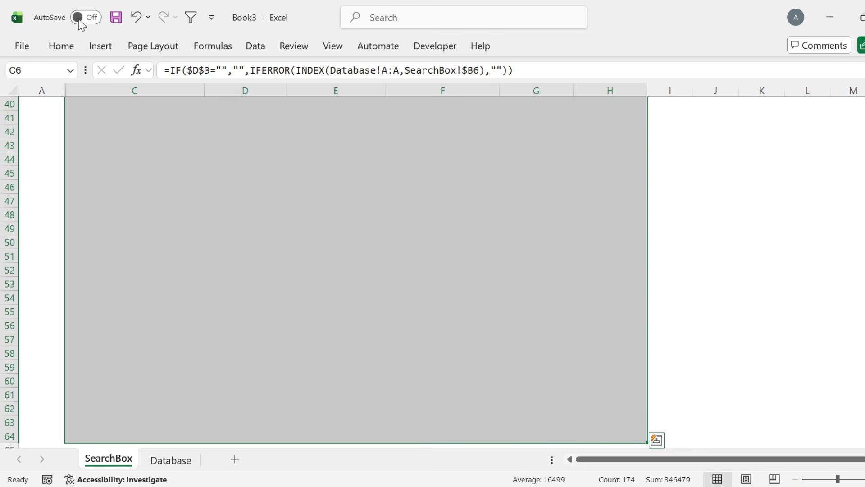
pyautogui.click(58, 47)
pyautogui.click(594, 70)
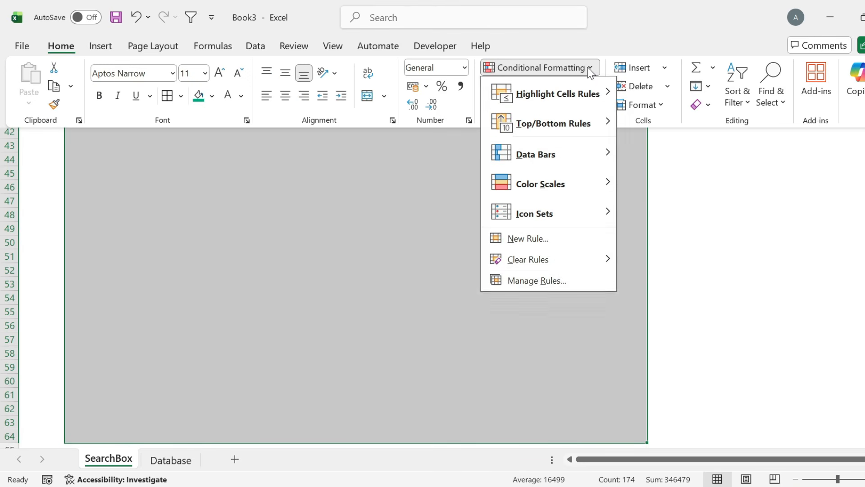
pyautogui.click(535, 239)
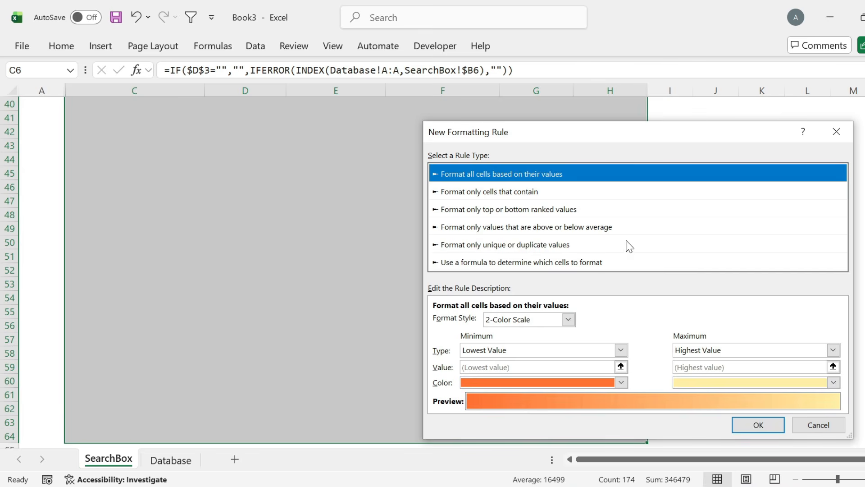
pyautogui.click(526, 193)
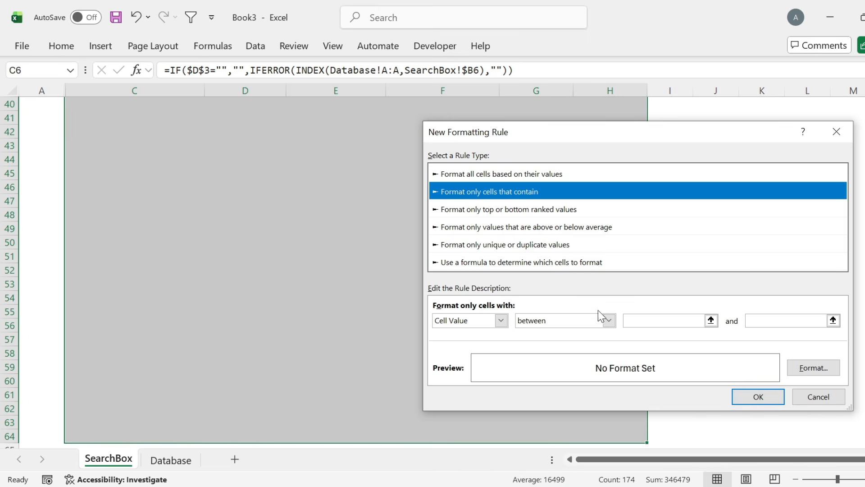
pyautogui.click(502, 322)
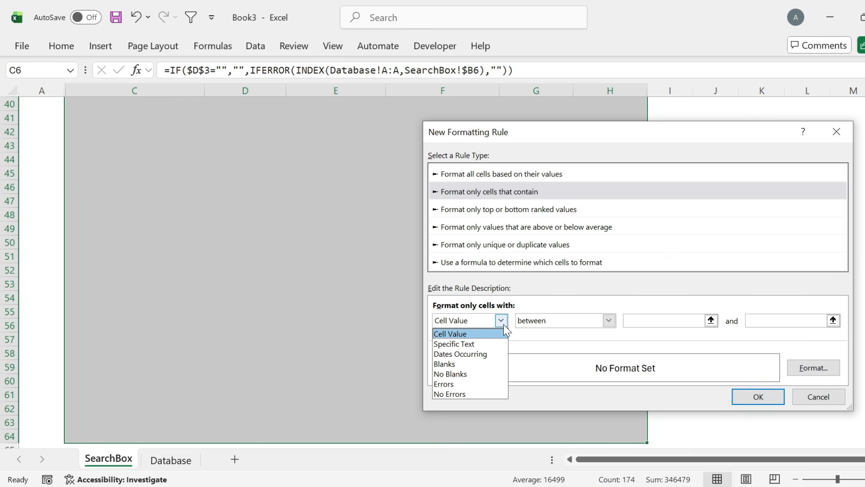
pyautogui.click(466, 374)
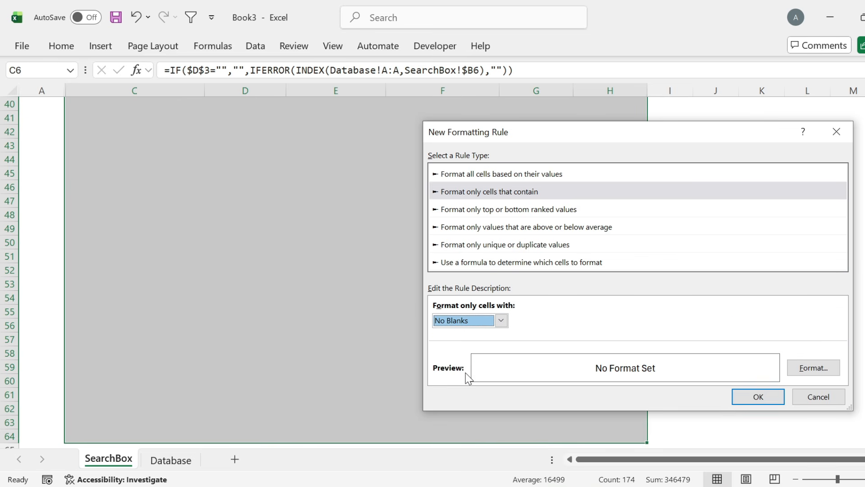
# Step: Give the No Blanks rule an outline border, pick the recent green as line colour, and apply the rule
pyautogui.click(814, 372)
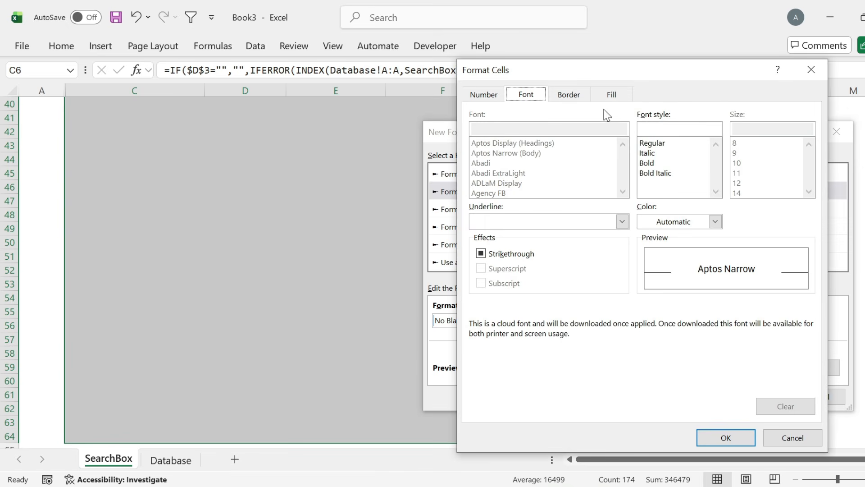
pyautogui.click(578, 100)
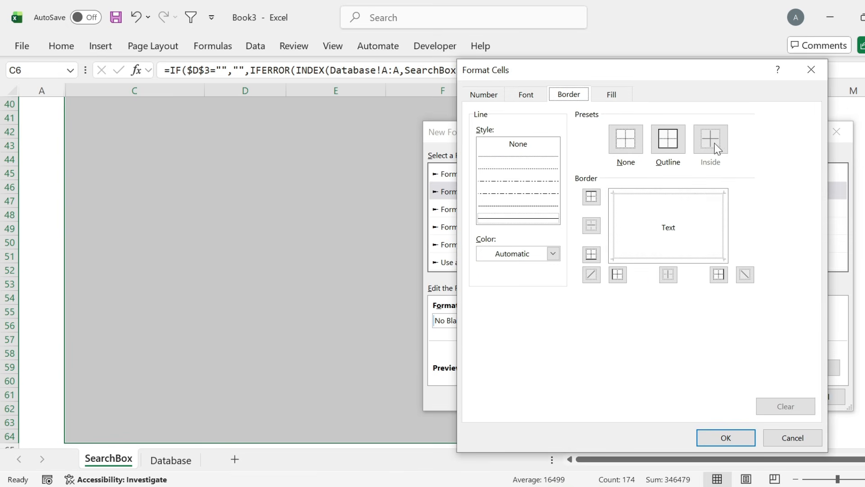
pyautogui.click(677, 146)
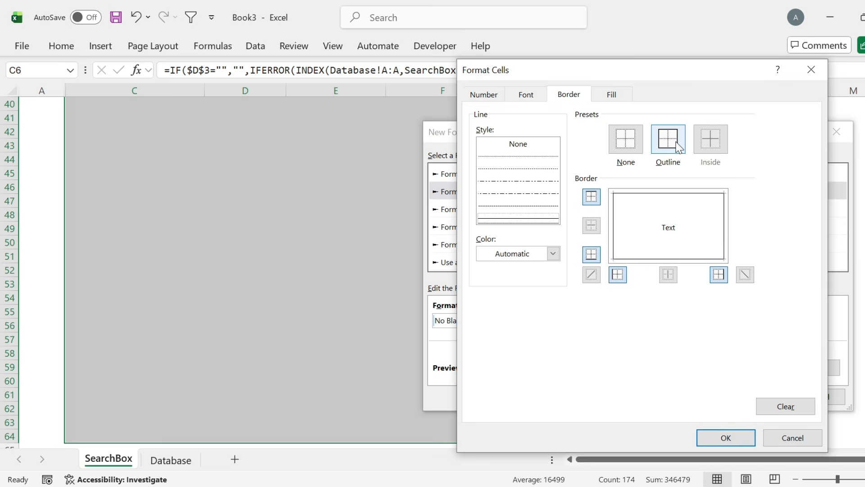
pyautogui.click(553, 253)
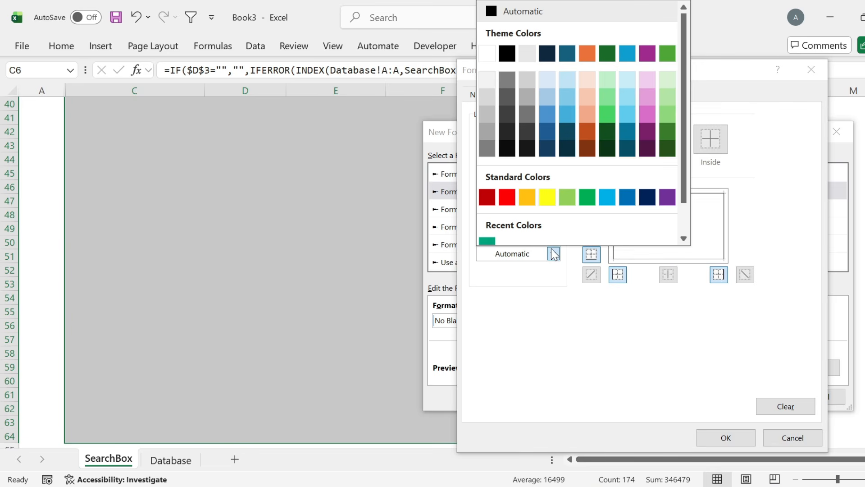
pyautogui.click(487, 241)
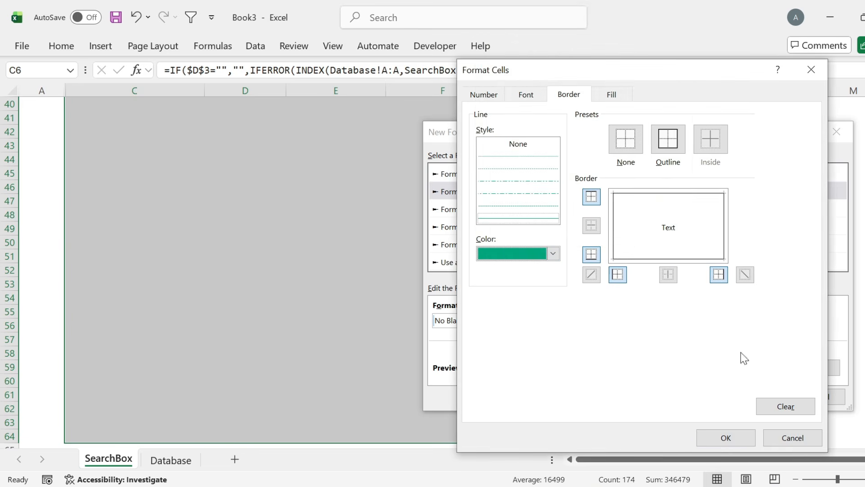
pyautogui.click(721, 438)
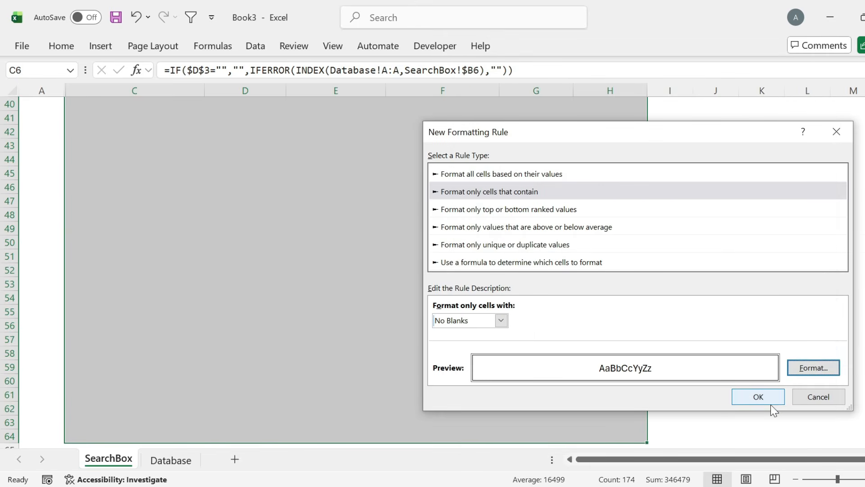
pyautogui.click(770, 404)
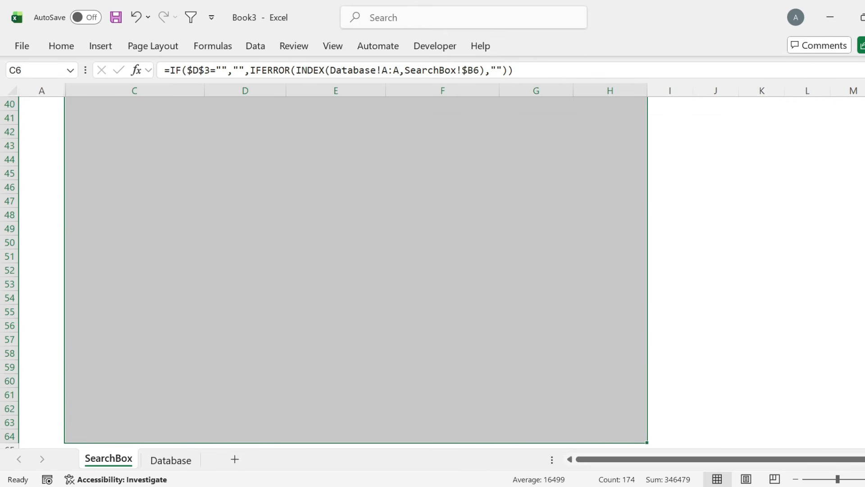
pyautogui.scroll(12, 432, 270)
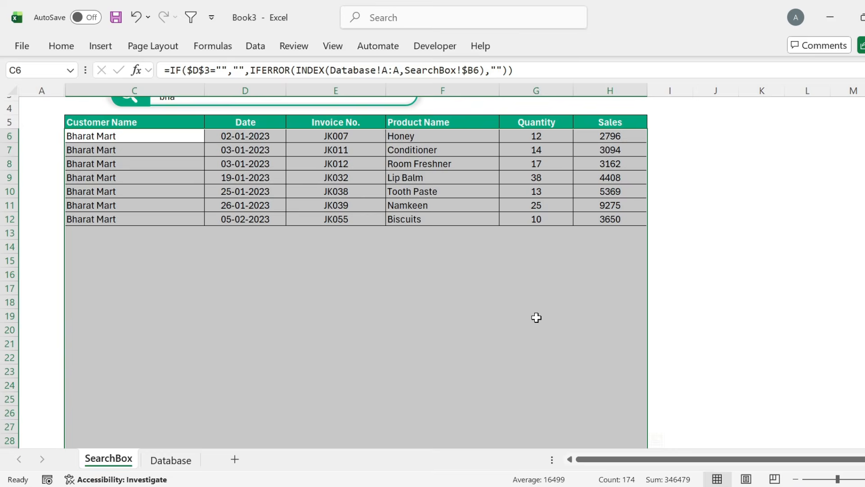
pyautogui.click(536, 318)
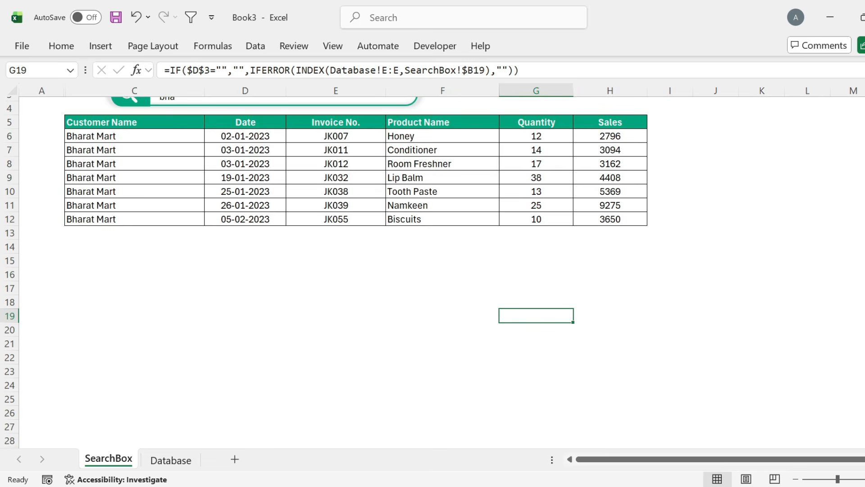
# Step: Replace the search box text with "UT" to test the customer lookup
pyautogui.scroll(1, 433, 270)
pyautogui.click(194, 137)
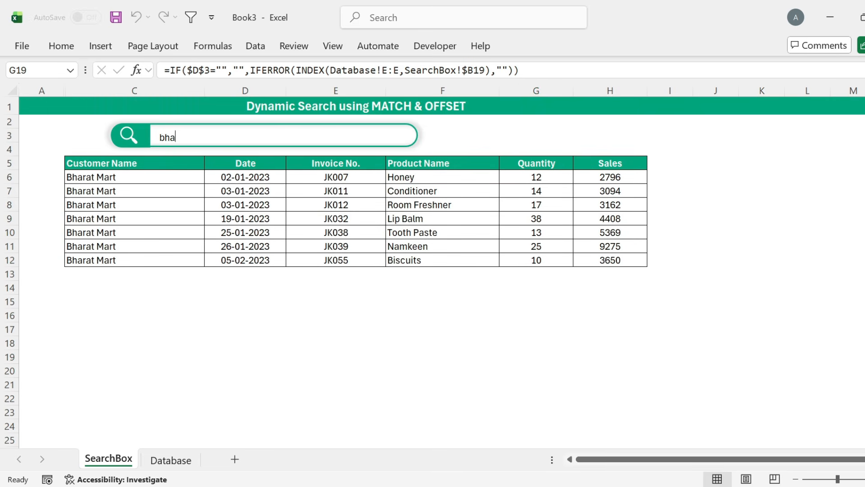
pyautogui.press('BackSpace')
pyautogui.press('BackSpace')
pyautogui.press('BackSpace')
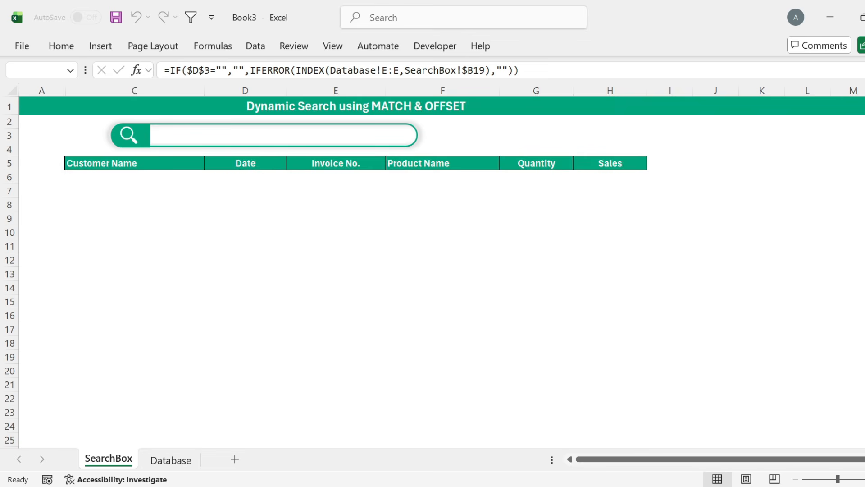
pyautogui.write('UT')
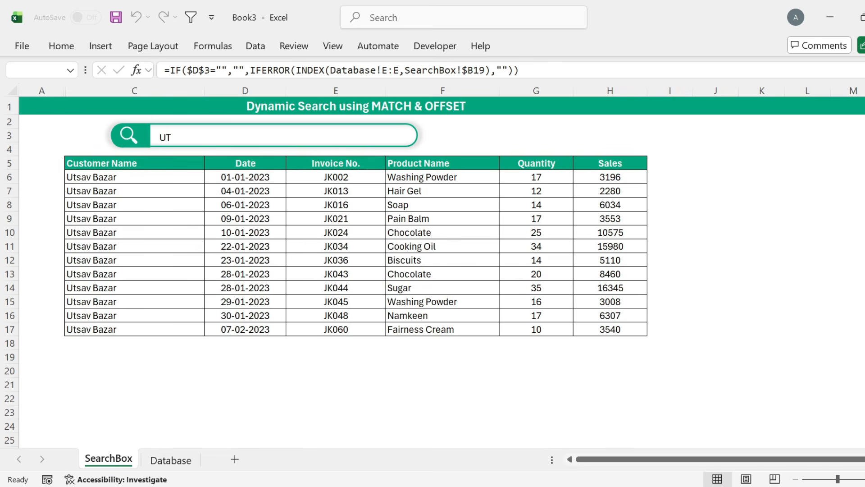
# Step: Test the search box with "SHA" and then with "san"
pyautogui.press('BackSpace')
pyautogui.press('BackSpace')
pyautogui.write('SHA')
pyautogui.press('BackSpace')
pyautogui.press('BackSpace')
pyautogui.press('BackSpace')
pyautogui.write('san')
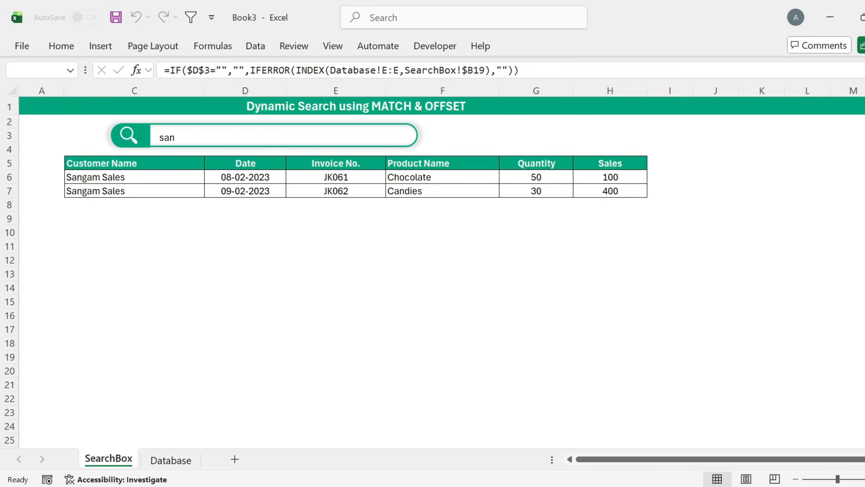
# Step: On the Database sheet, enter the customer name "Pankaj Store" in A55, the first empty row
pyautogui.click(173, 459)
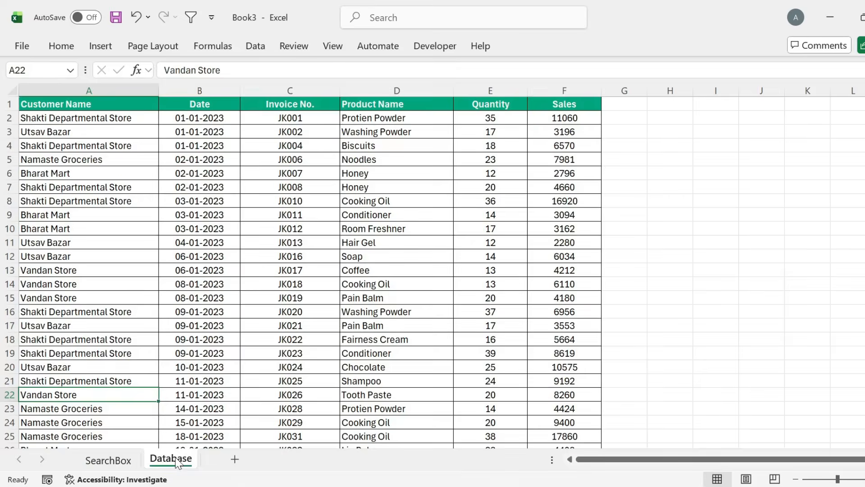
pyautogui.click(116, 366)
pyautogui.hotkey('ctrl', 'Down')
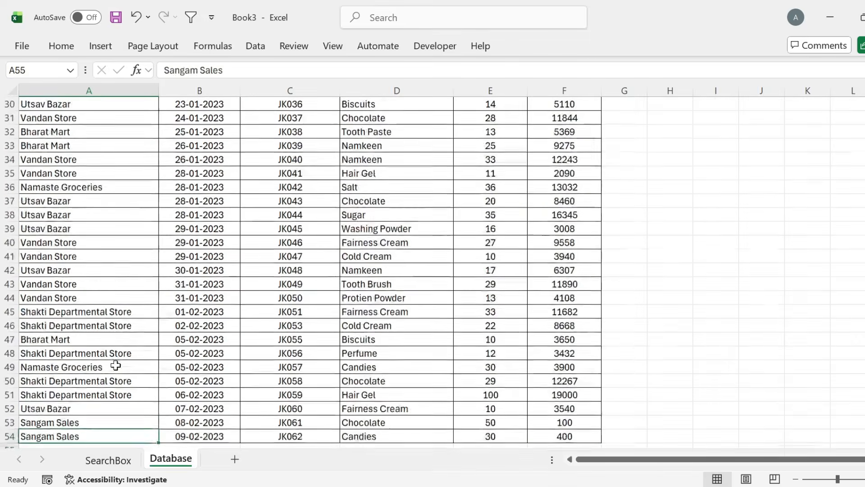
pyautogui.press('Down')
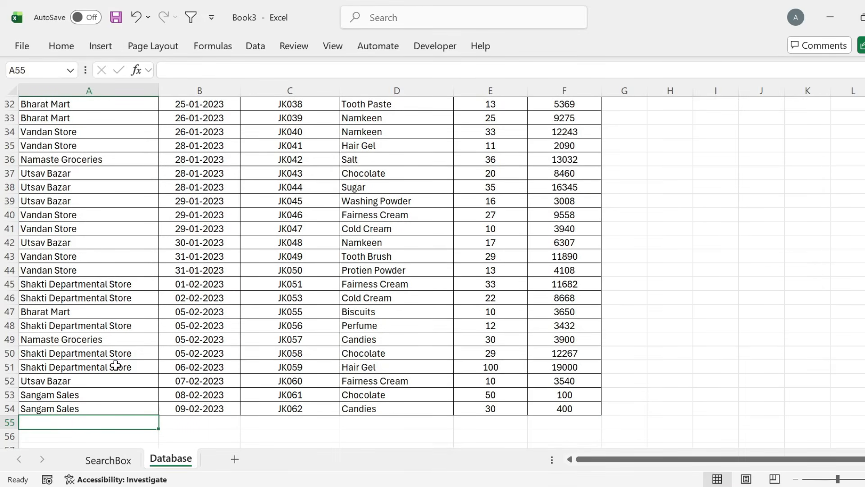
pyautogui.write('Pankaj Store')
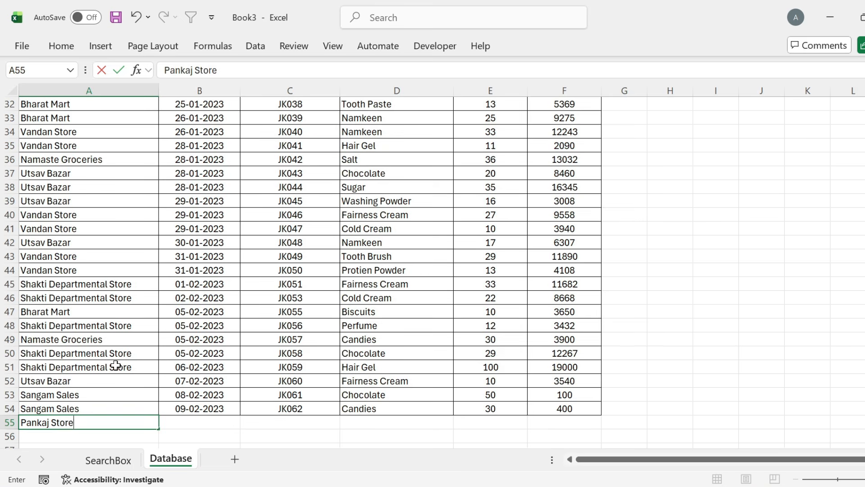
pyautogui.press('Tab')
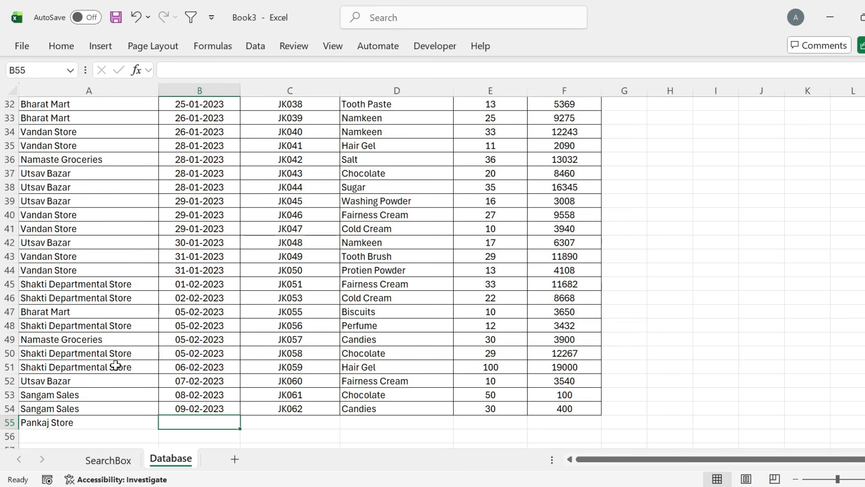
# Step: Copy the date from B54 into B55 and fill the invoice number series down to C55 as JK063
pyautogui.press('Up')
pyautogui.hotkey('ctrl', 'c')
pyautogui.press('Down')
pyautogui.hotkey('ctrl', 'v')
pyautogui.press('Right')
pyautogui.press('Up')
pyautogui.moveTo(340, 415); pyautogui.dragTo(341, 431)
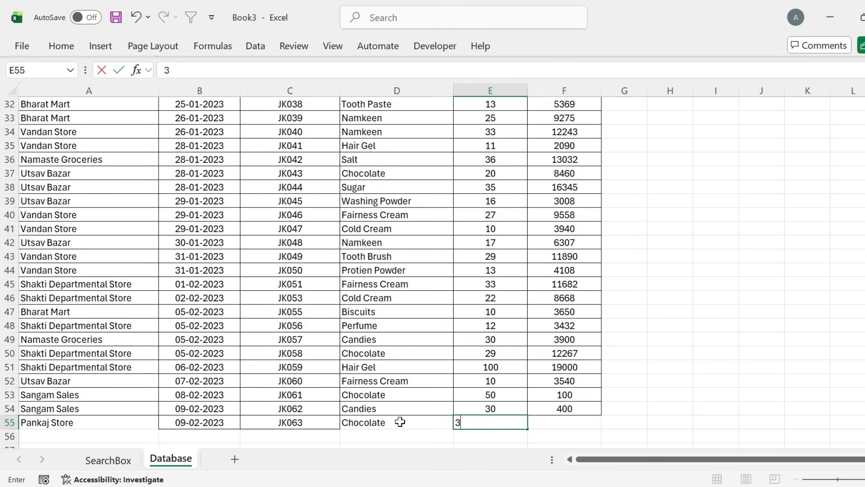
# Step: Complete the record in row 55 with product Chocolate, quantity 38 and sales 100
pyautogui.write('8')
pyautogui.press('Right')
pyautogui.write('100')
pyautogui.click(475, 404)
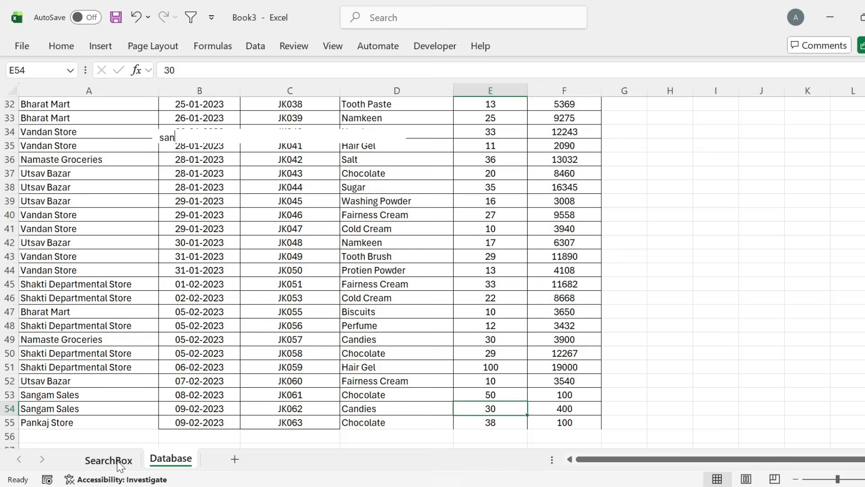
# Step: Return to the SearchBox sheet and search for the new customer with "pan"
pyautogui.click(109, 460)
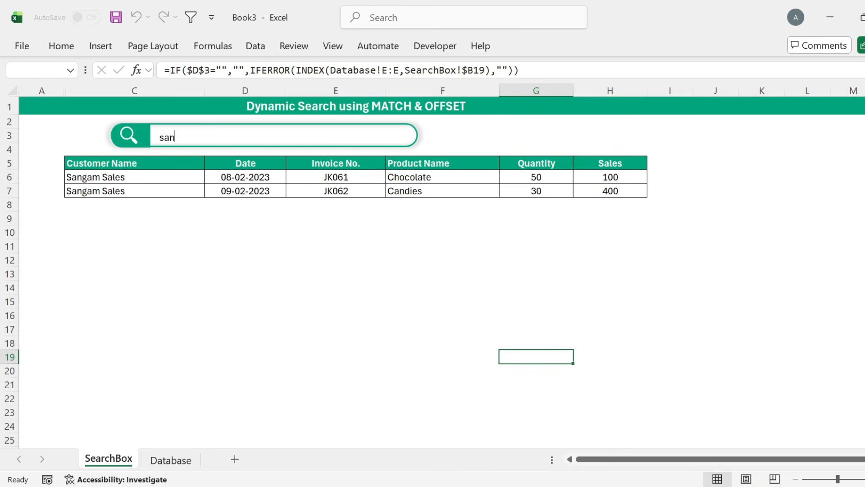
pyautogui.press('BackSpace')
pyautogui.press('BackSpace')
pyautogui.press('BackSpace')
pyautogui.write('pan')
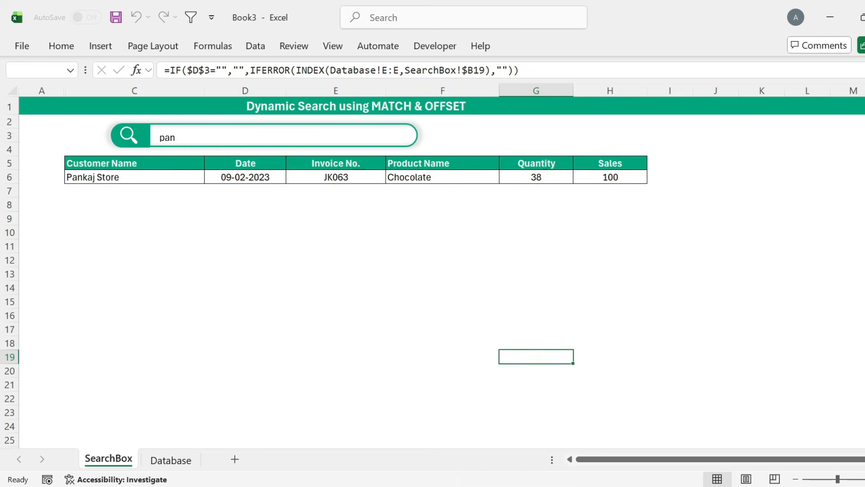